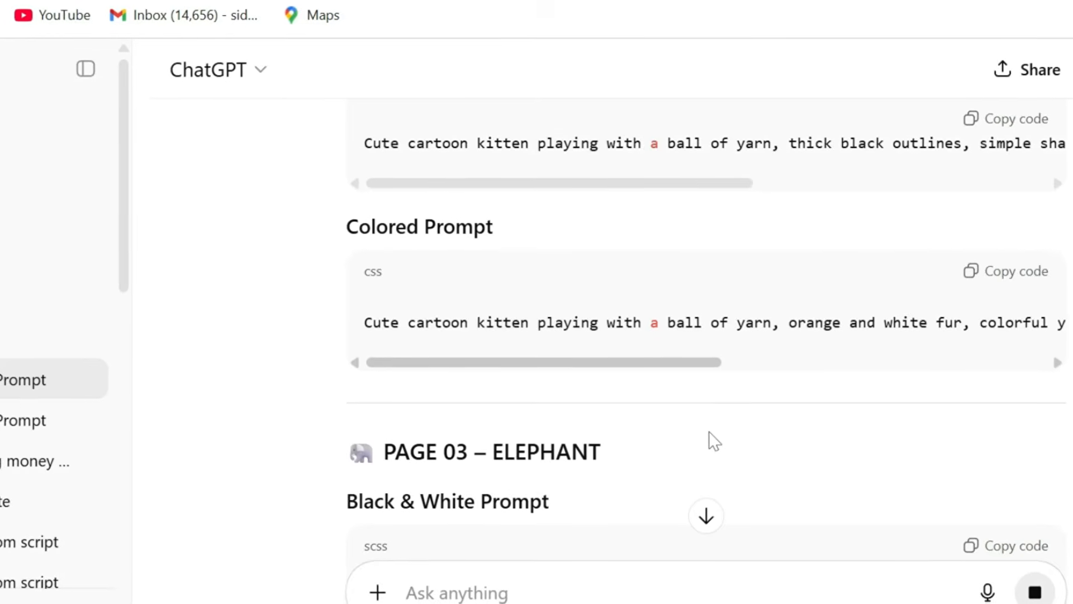
Step: Review the colored cover page prompt and the black-and-white and colored prompts for the puppy and kitten pages
{"action": "scroll", "coordinate": [709, 431], "scroll_direction": "up", "scroll_amount": 15}
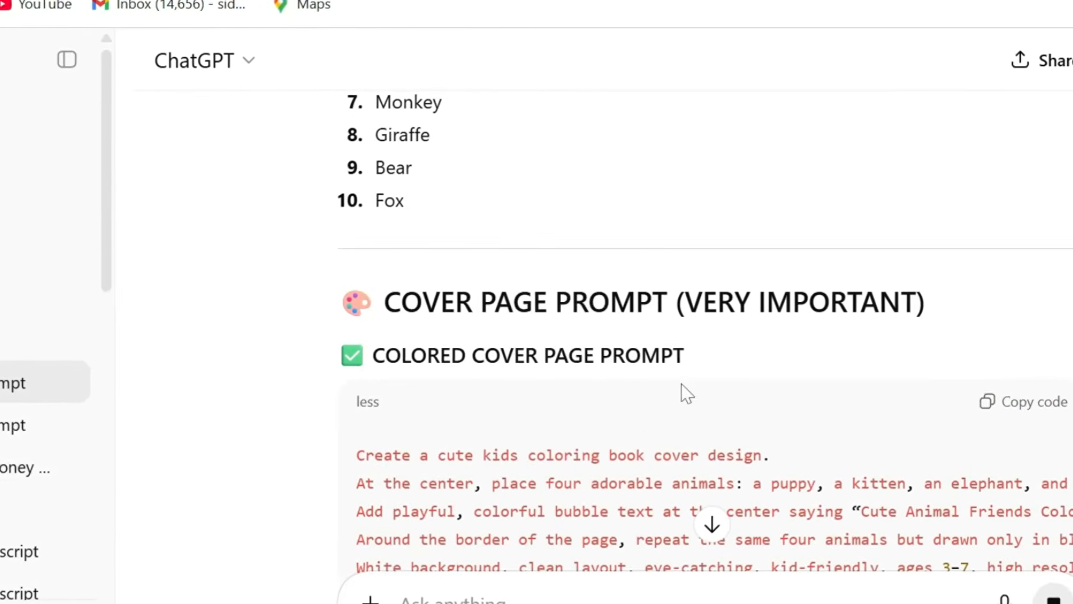
{"action": "left_click_drag", "start_coordinate": [397, 358], "coordinate": [771, 367]}
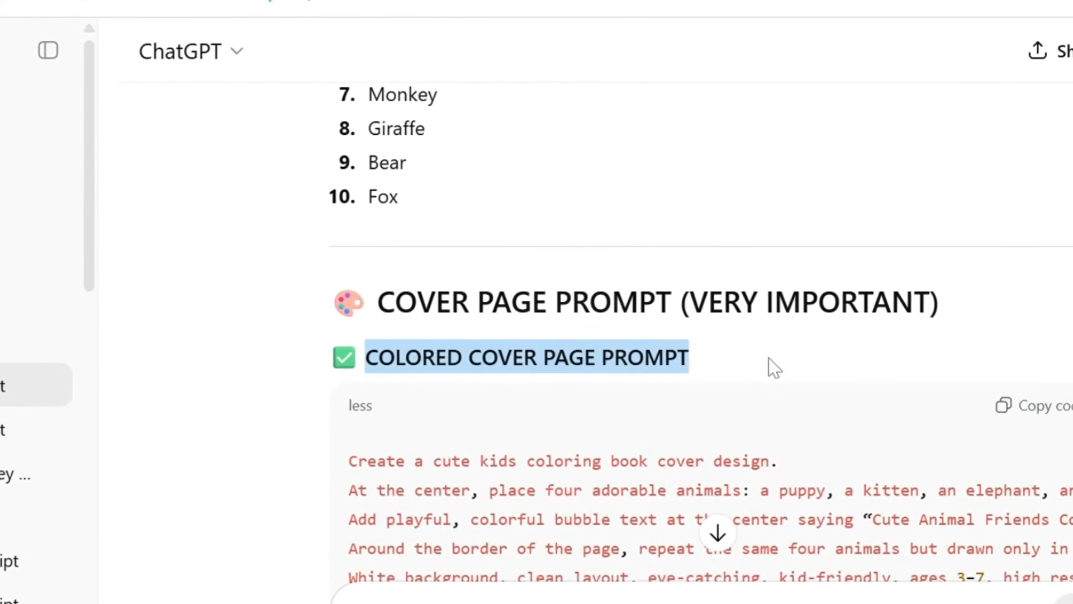
{"action": "scroll", "coordinate": [757, 383], "scroll_direction": "down", "scroll_amount": 12}
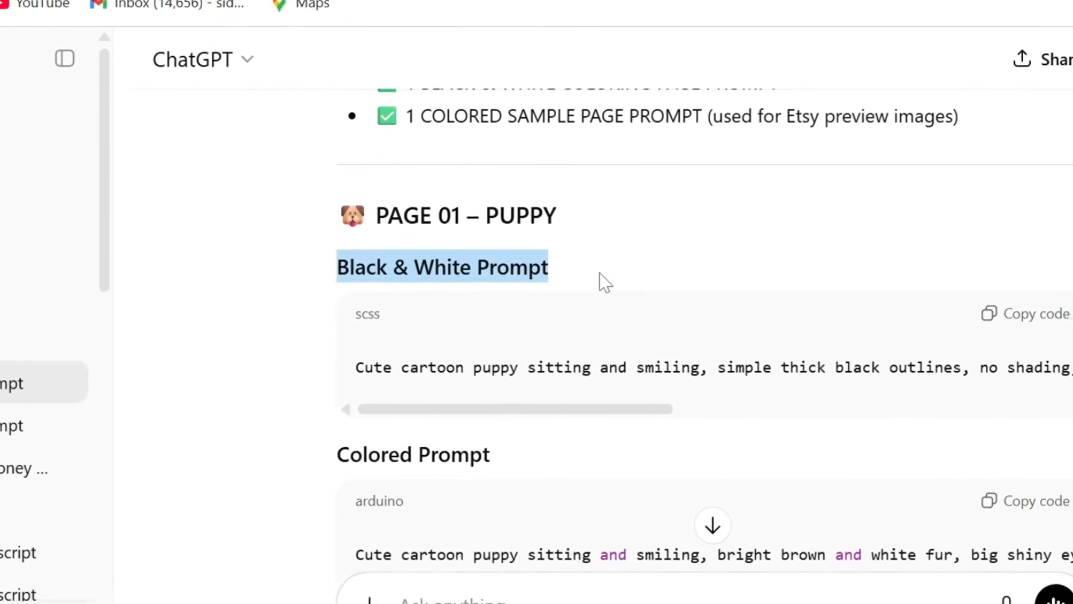
{"action": "scroll", "coordinate": [605, 283], "scroll_direction": "down", "scroll_amount": 4}
{"action": "scroll", "coordinate": [324, 246], "scroll_direction": "up", "scroll_amount": 4}
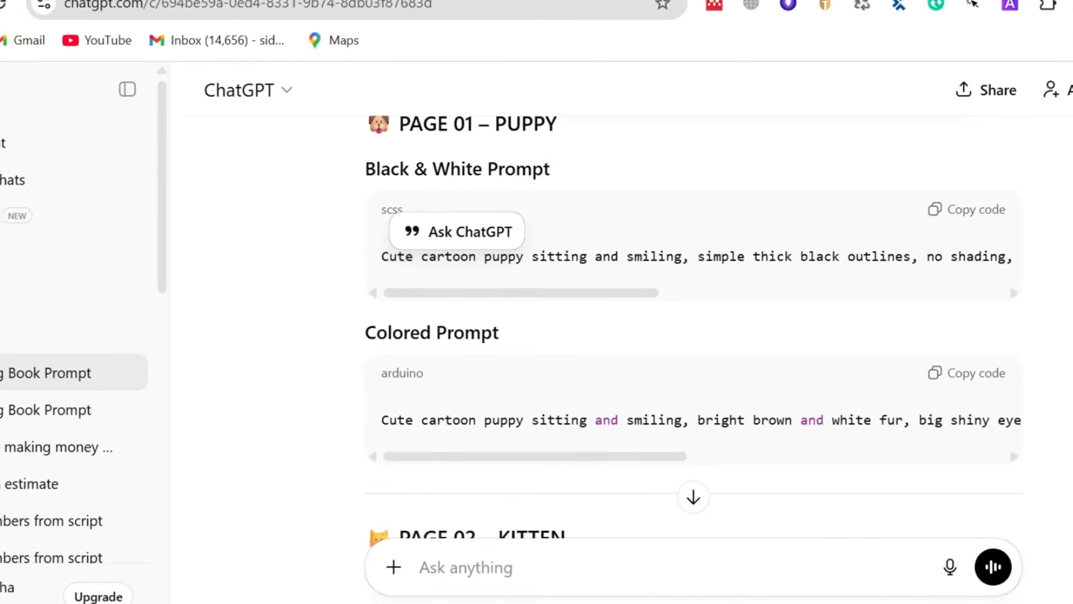
{"action": "left_click_drag", "start_coordinate": [366, 332], "coordinate": [526, 348]}
{"action": "scroll", "coordinate": [526, 351], "scroll_direction": "down", "scroll_amount": 3}
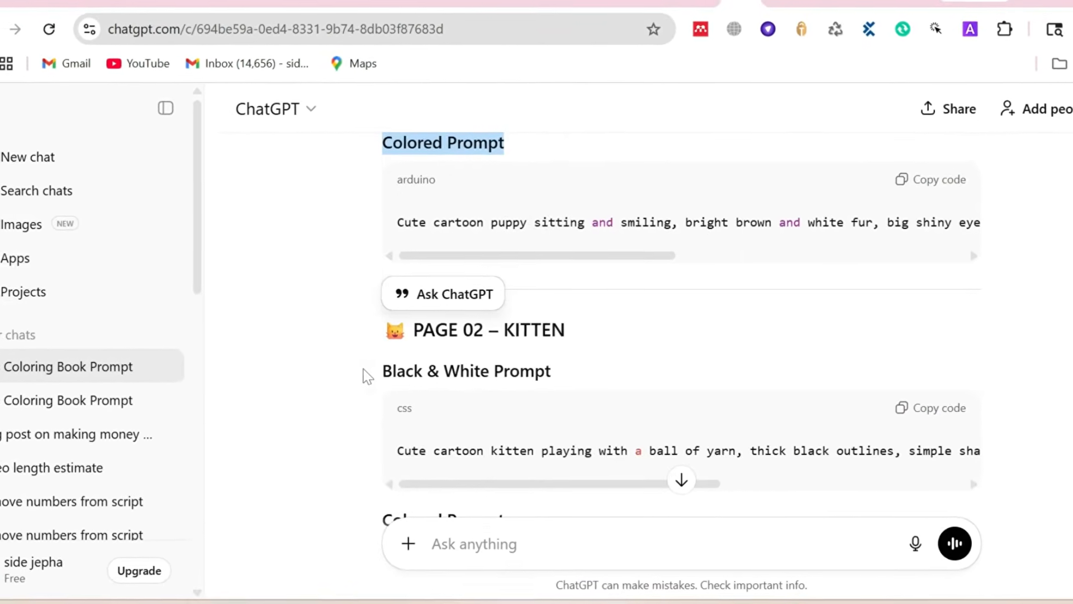
{"action": "left_click_drag", "start_coordinate": [367, 376], "coordinate": [620, 379]}
{"action": "scroll", "coordinate": [516, 401], "scroll_direction": "down", "scroll_amount": 3}
{"action": "scroll", "coordinate": [516, 400], "scroll_direction": "up", "scroll_amount": 2}
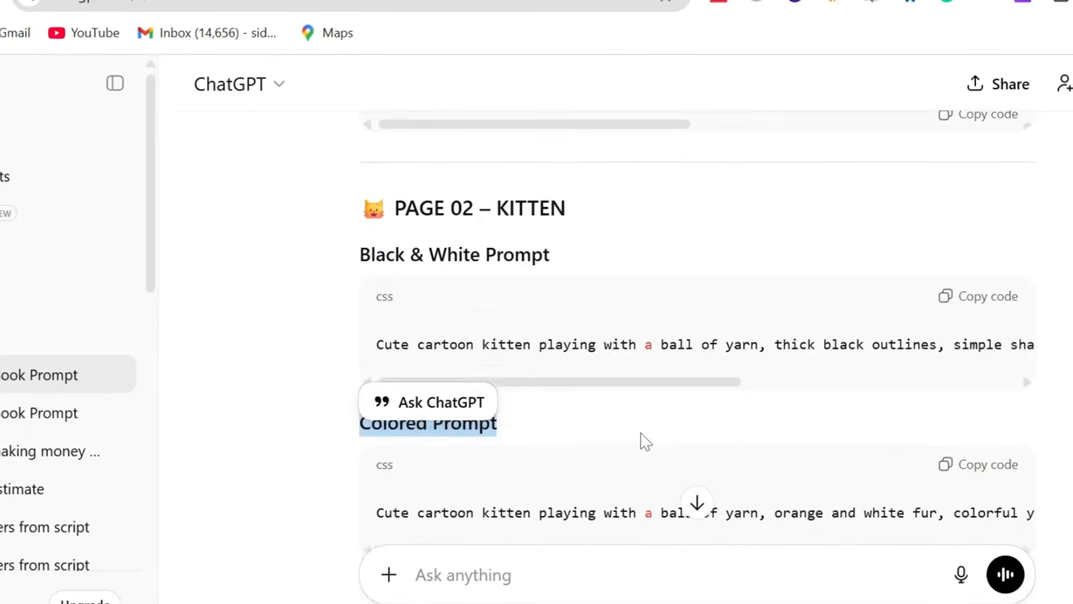
Step: Examine the remaining page prompts through Page 10 – Fox and the Etsy selling tips, then return to the cover page prompt
{"action": "scroll", "coordinate": [643, 442], "scroll_direction": "down", "scroll_amount": 20}
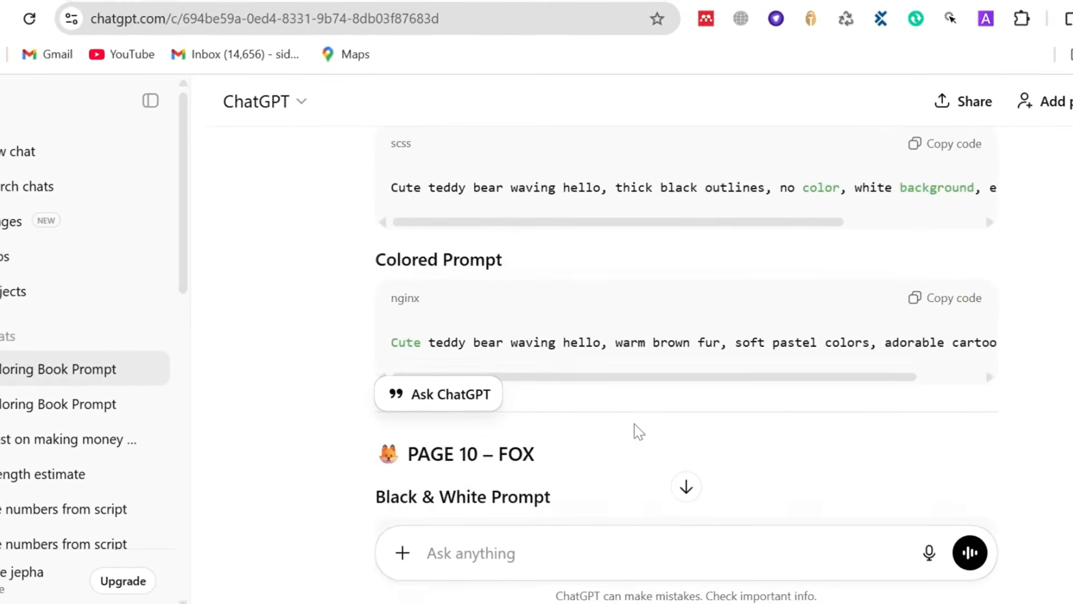
{"action": "scroll", "coordinate": [638, 428], "scroll_direction": "down", "scroll_amount": 10}
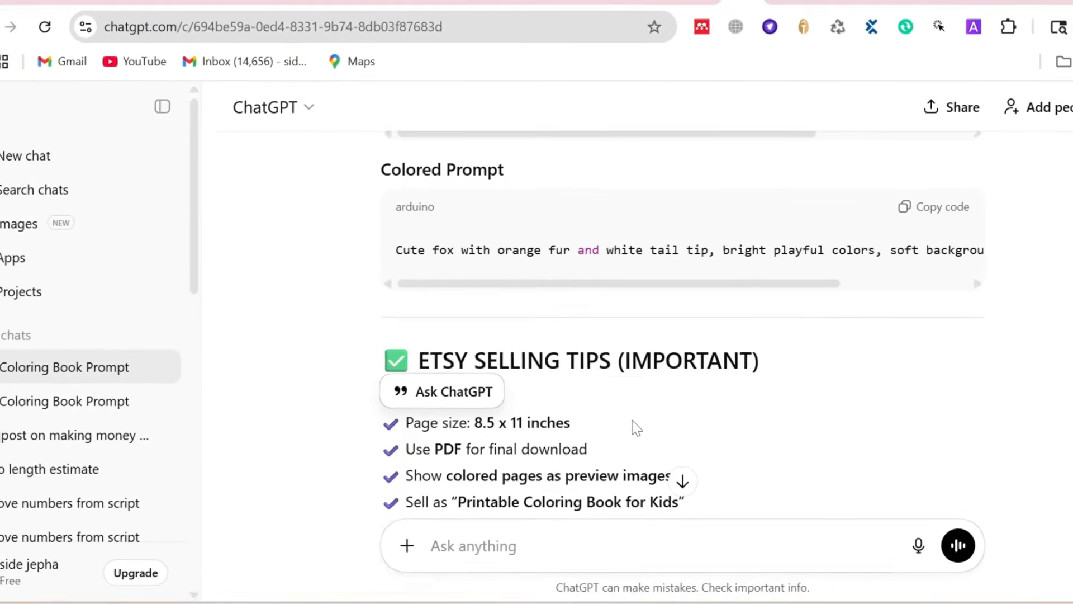
{"action": "scroll", "coordinate": [630, 419], "scroll_direction": "up", "scroll_amount": 7}
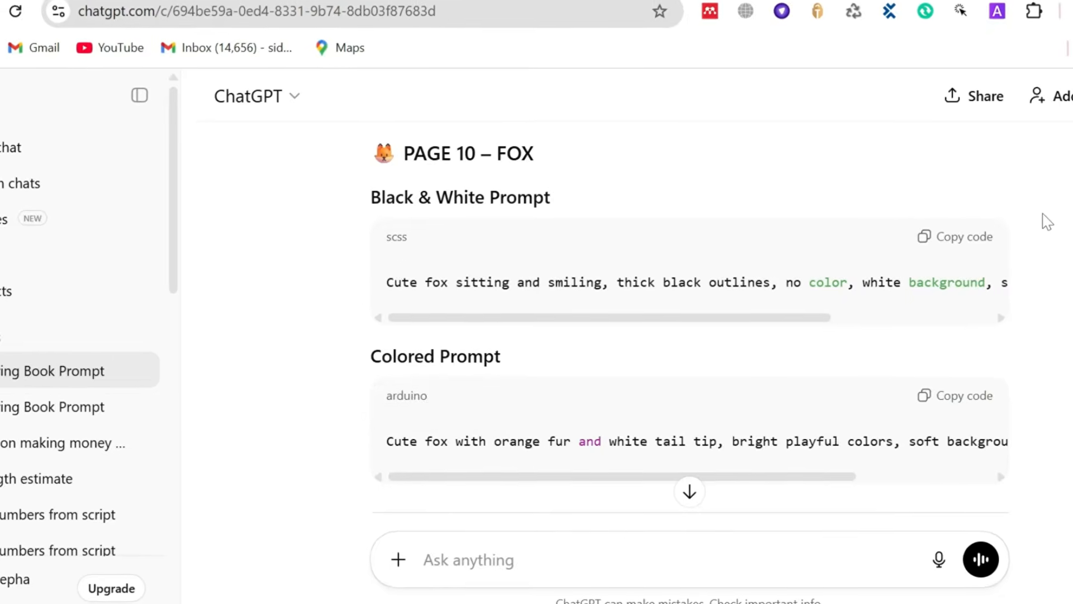
{"action": "scroll", "coordinate": [922, 280], "scroll_direction": "up", "scroll_amount": 2}
{"action": "left_click_drag", "start_coordinate": [392, 249], "coordinate": [585, 257]}
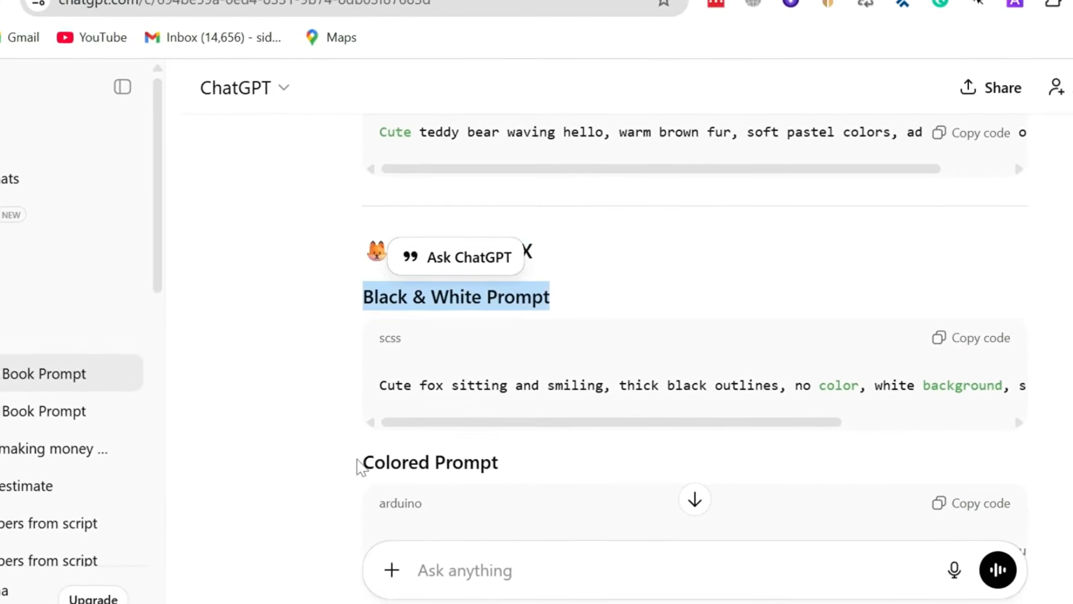
{"action": "left_click_drag", "start_coordinate": [359, 468], "coordinate": [585, 475]}
{"action": "left_click", "coordinate": [797, 254]}
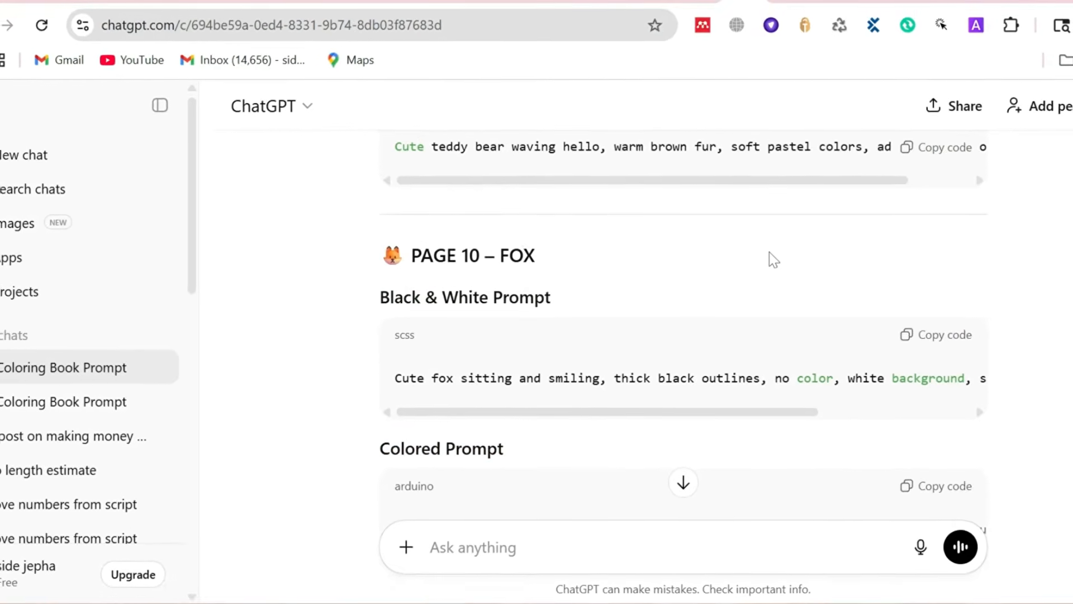
{"action": "scroll", "coordinate": [771, 256], "scroll_direction": "up", "scroll_amount": 3}
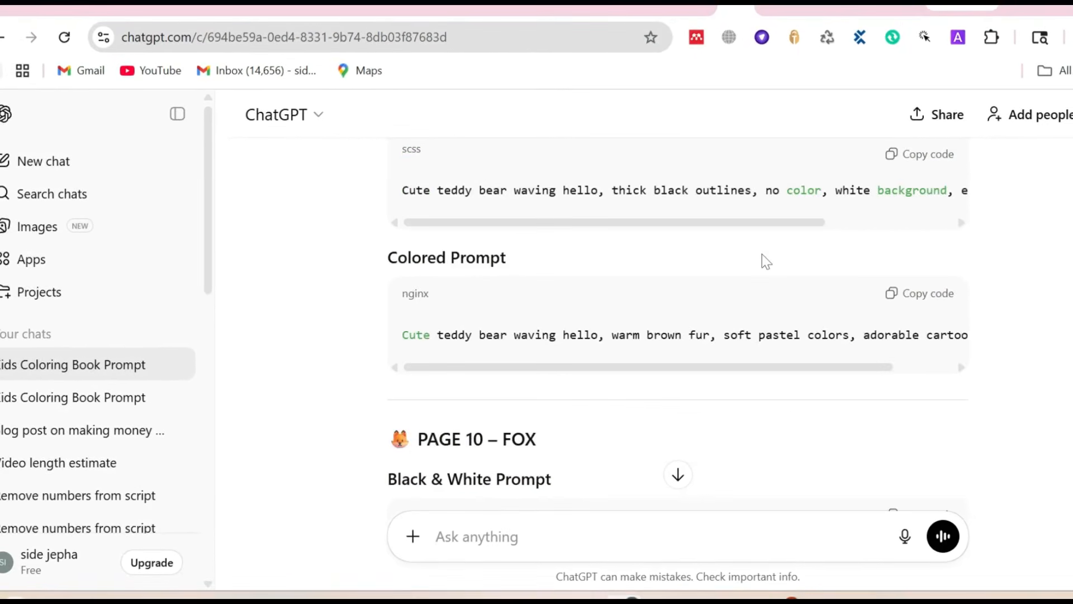
{"action": "scroll", "coordinate": [766, 260], "scroll_direction": "up", "scroll_amount": 15}
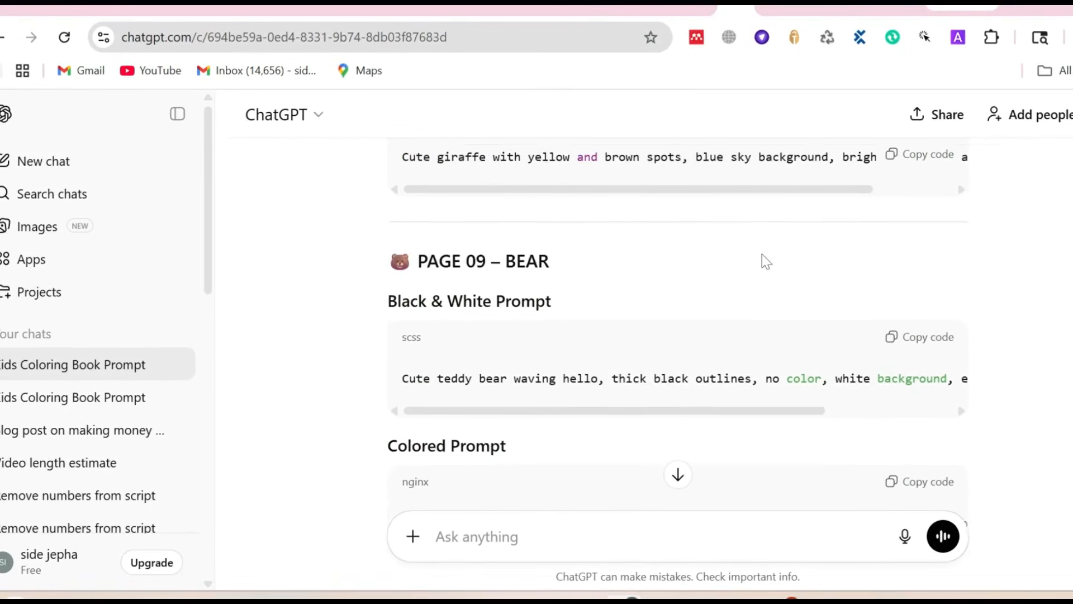
{"action": "scroll", "coordinate": [766, 261], "scroll_direction": "up", "scroll_amount": 20}
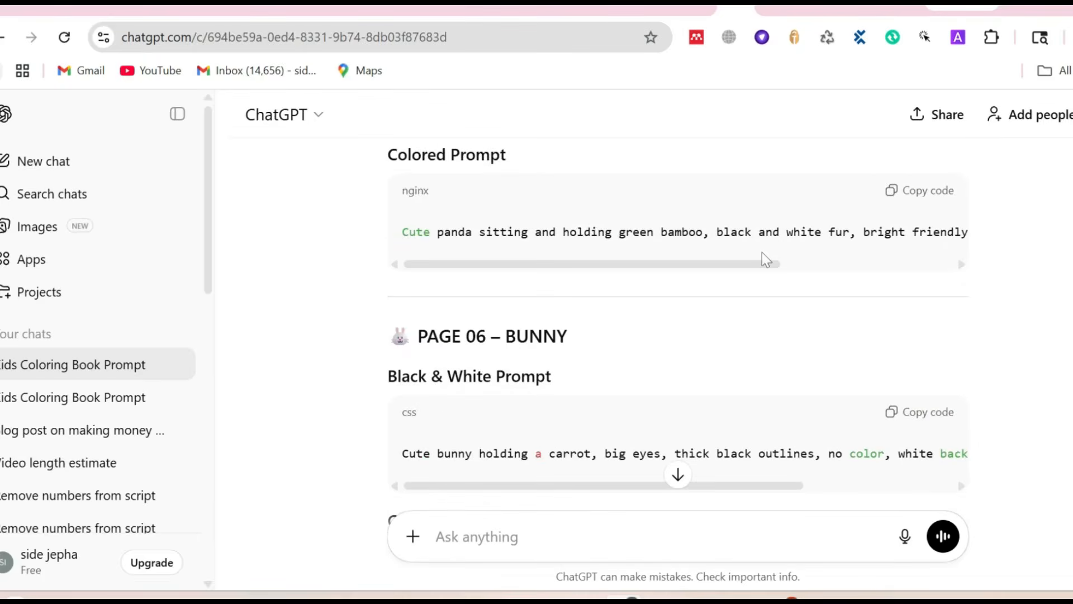
{"action": "scroll", "coordinate": [766, 261], "scroll_direction": "up", "scroll_amount": 15}
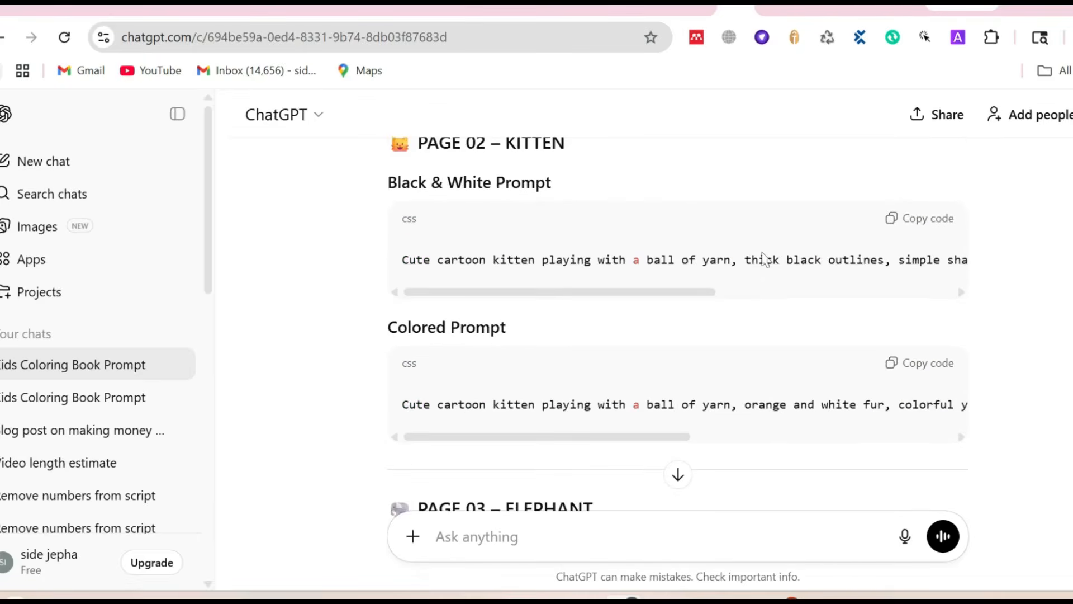
{"action": "scroll", "coordinate": [766, 260], "scroll_direction": "up", "scroll_amount": 7}
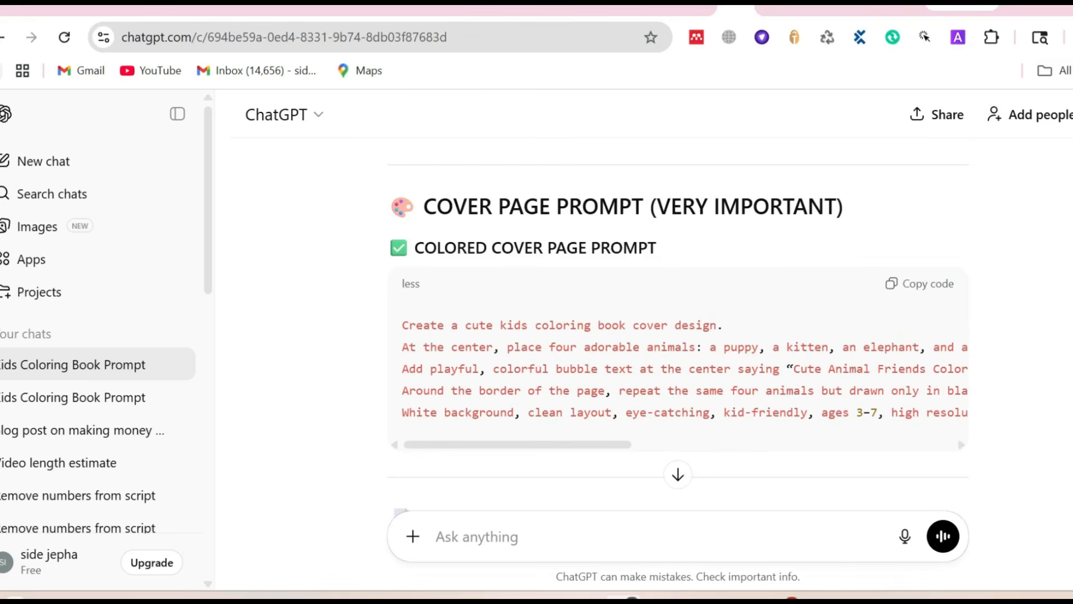
Step: Copy the generated prompts from the cover page through Page 10 – Fox into the blank Google Docs document
{"action": "scroll", "coordinate": [492, 313], "scroll_direction": "up", "scroll_amount": 1}
{"action": "left_click_drag", "start_coordinate": [390, 285], "coordinate": [512, 428]}
{"action": "scroll", "coordinate": [512, 430], "scroll_direction": "down", "scroll_amount": 20}
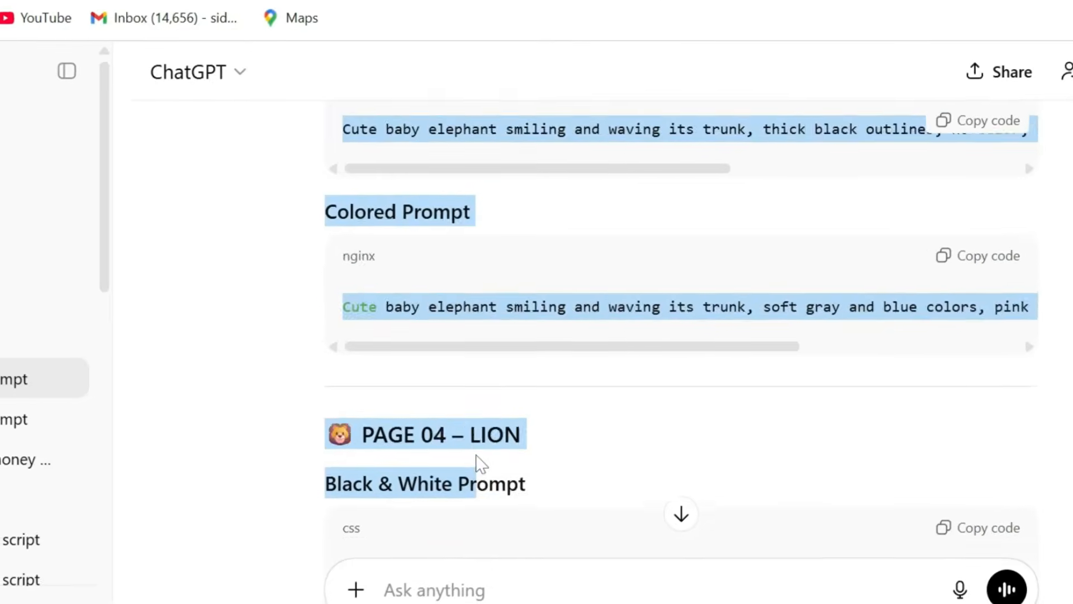
{"action": "scroll", "coordinate": [478, 459], "scroll_direction": "down", "scroll_amount": 20}
{"action": "left_click_drag", "start_coordinate": [481, 464], "coordinate": [990, 427]}
{"action": "left_click", "coordinate": [151, 2]}
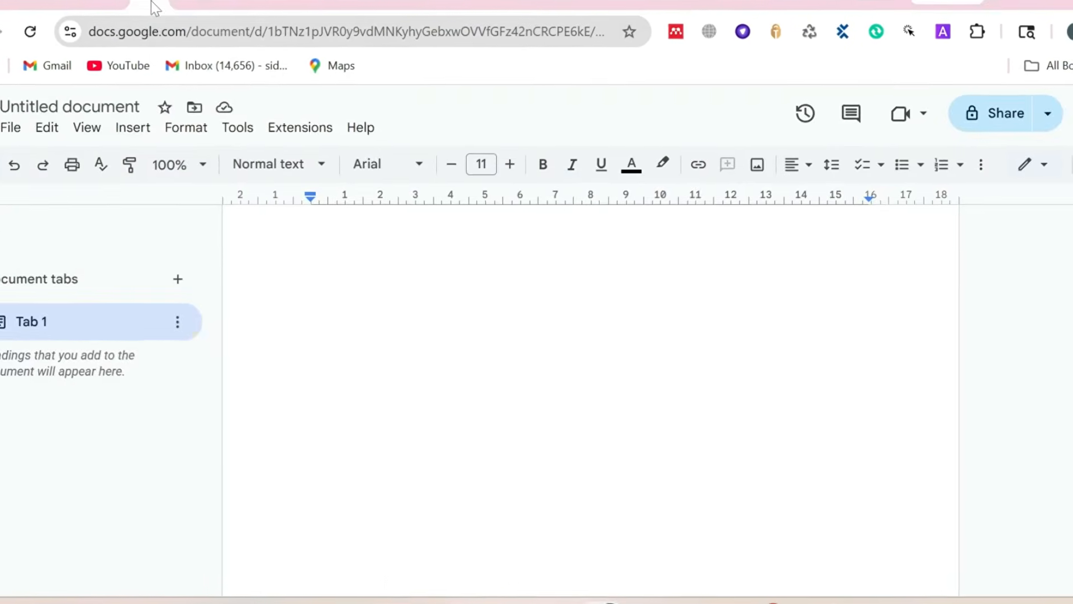
{"action": "key", "text": "ctrl+v"}
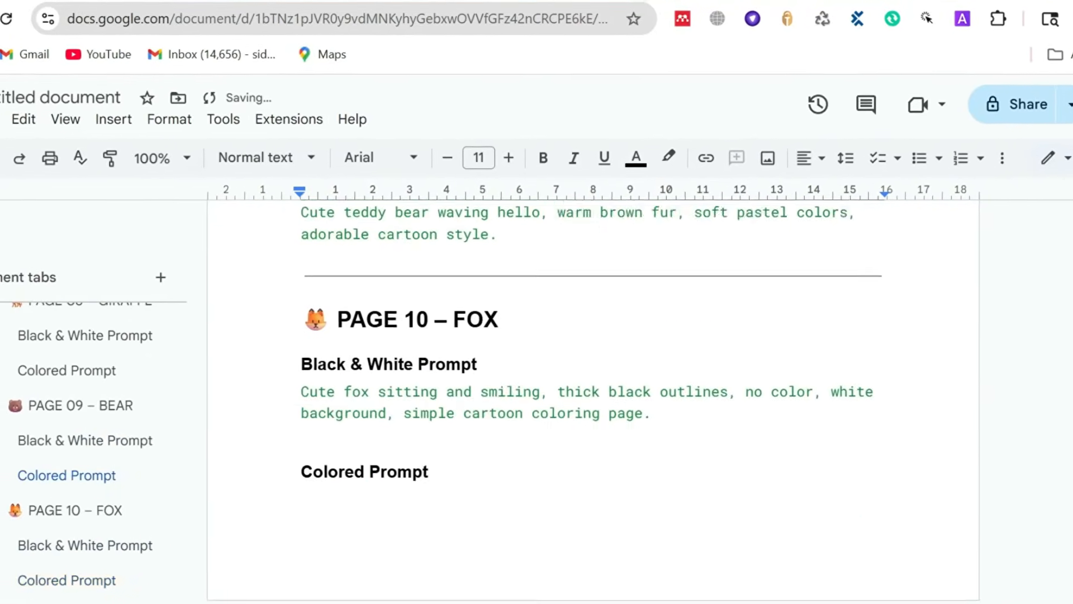
{"action": "scroll", "coordinate": [593, 391], "scroll_direction": "up", "scroll_amount": 5}
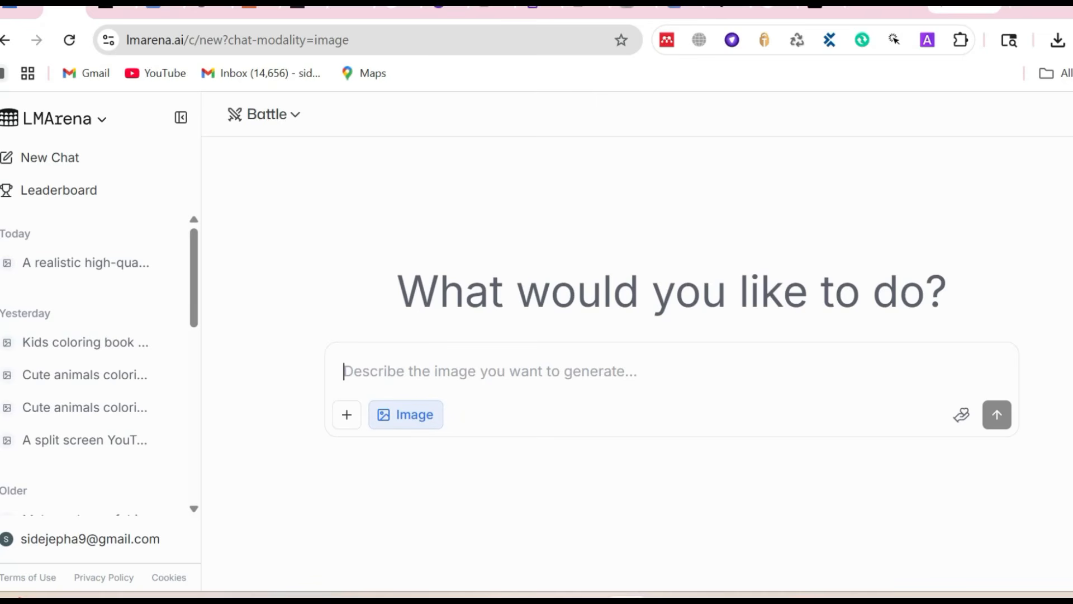
Step: Switch to Etsy, search for "animal coloring book" and filter the results to items on sale
{"action": "left_click", "coordinate": [255, 11]}
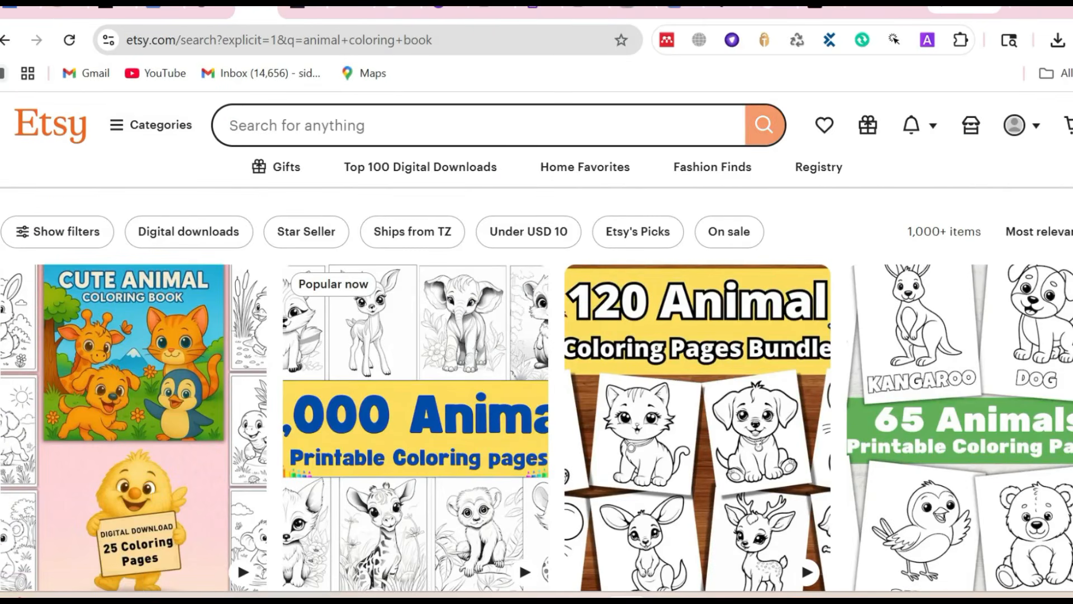
{"action": "left_click", "coordinate": [403, 125]}
{"action": "triple_click", "coordinate": [402, 125]}
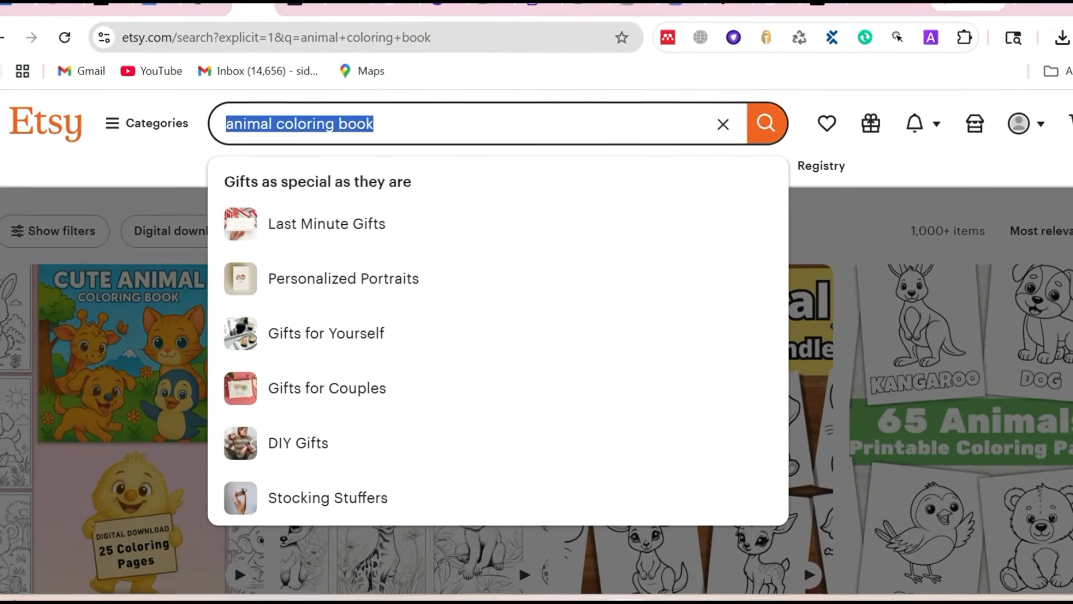
{"action": "left_click", "coordinate": [403, 125]}
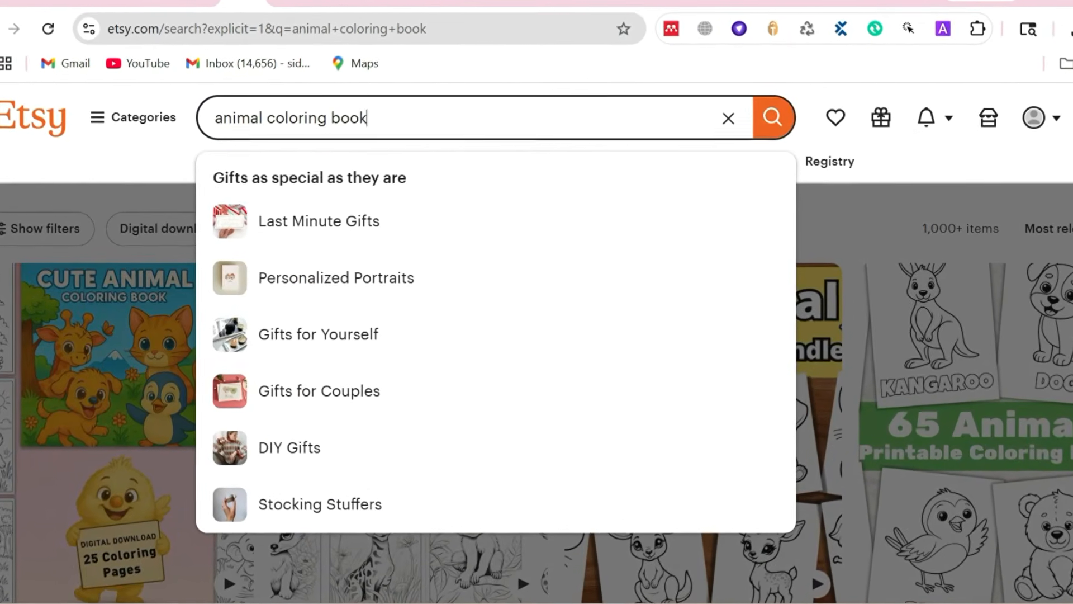
{"action": "key", "text": "Return"}
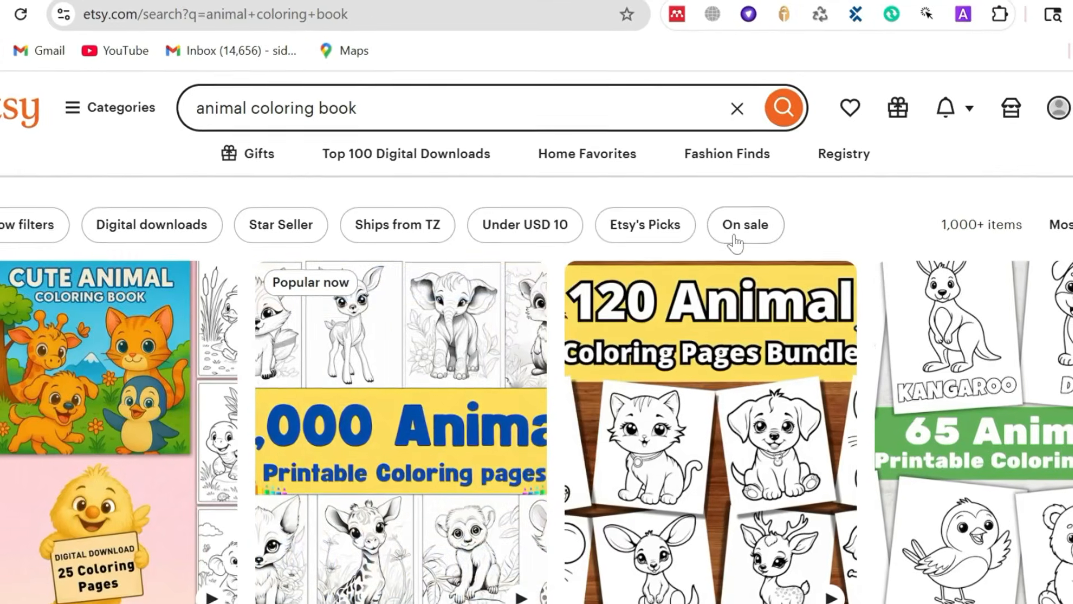
{"action": "left_click", "coordinate": [743, 225]}
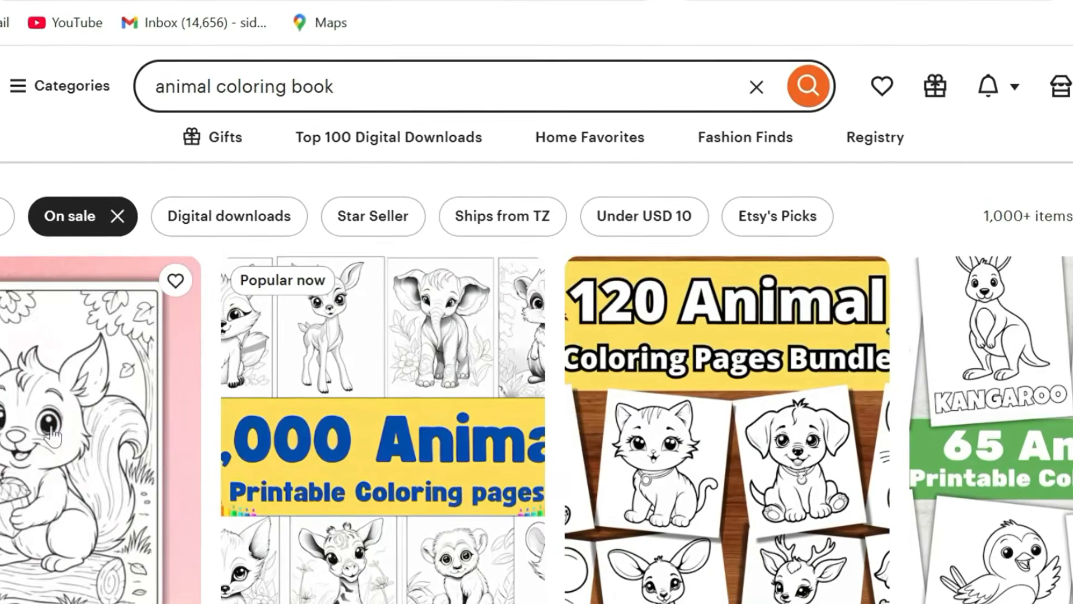
Step: Open the Cute Animal Coloring Book listing from JoyfulPagesArt and save its main preview image to the computer
{"action": "left_click", "coordinate": [52, 431]}
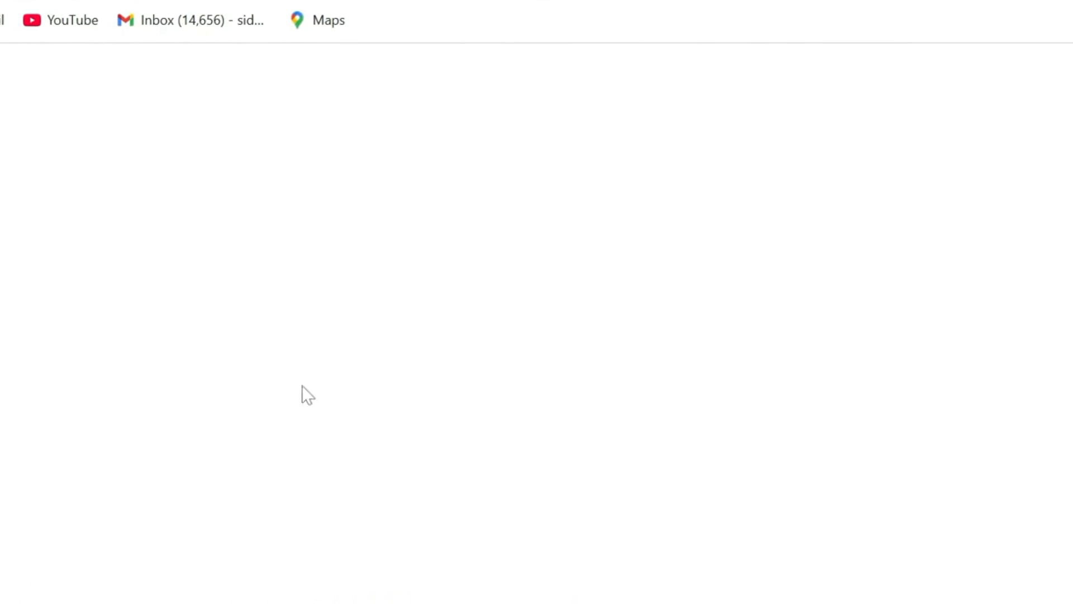
{"action": "scroll", "coordinate": [396, 348], "scroll_direction": "down", "scroll_amount": 4}
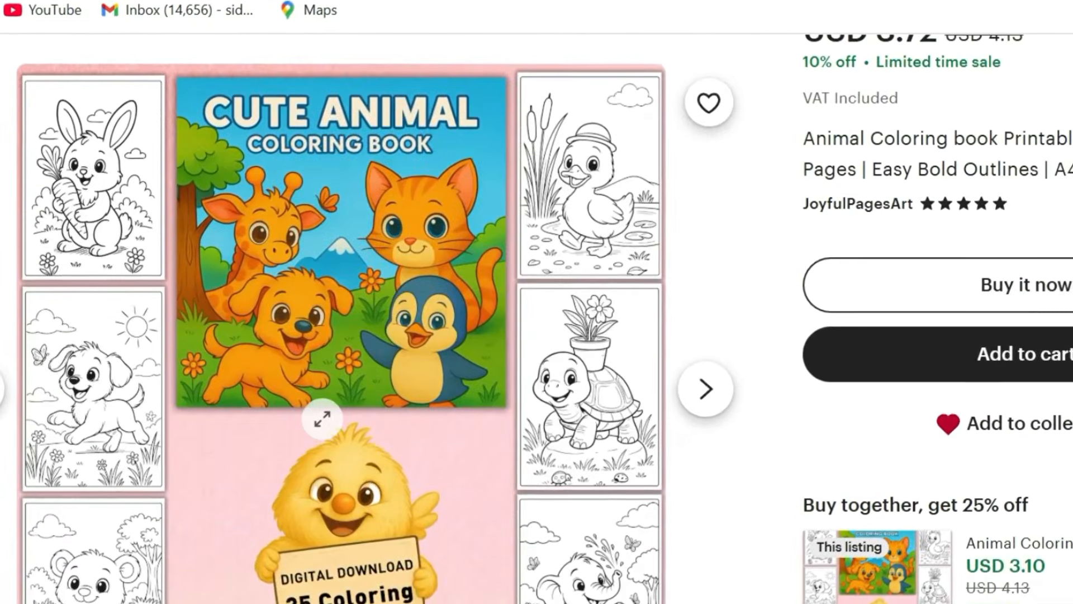
{"action": "right_click", "coordinate": [330, 96]}
{"action": "left_click", "coordinate": [440, 152]}
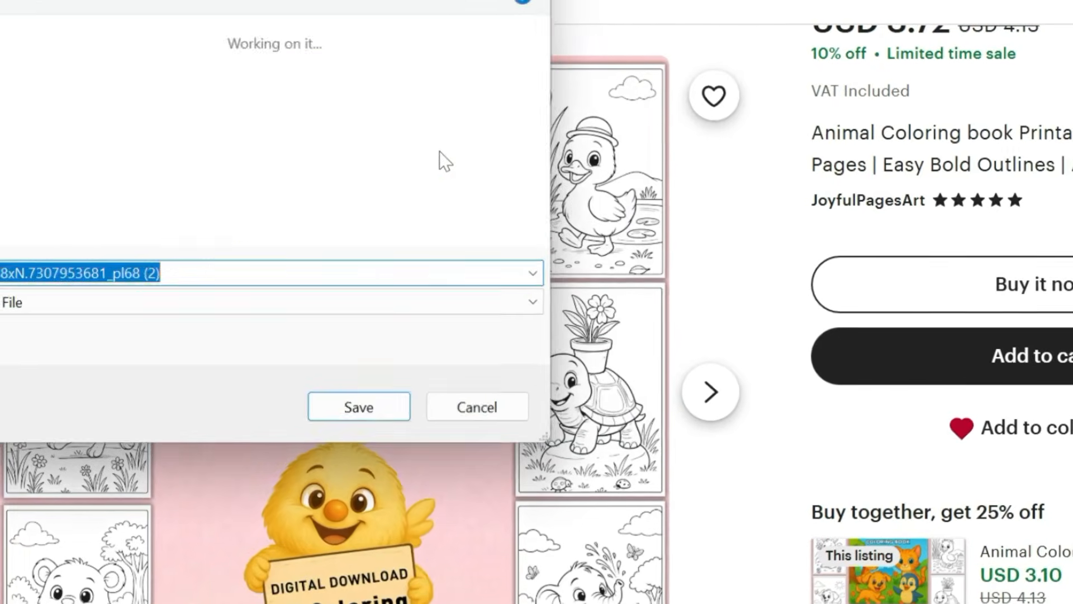
{"action": "left_click", "coordinate": [354, 399]}
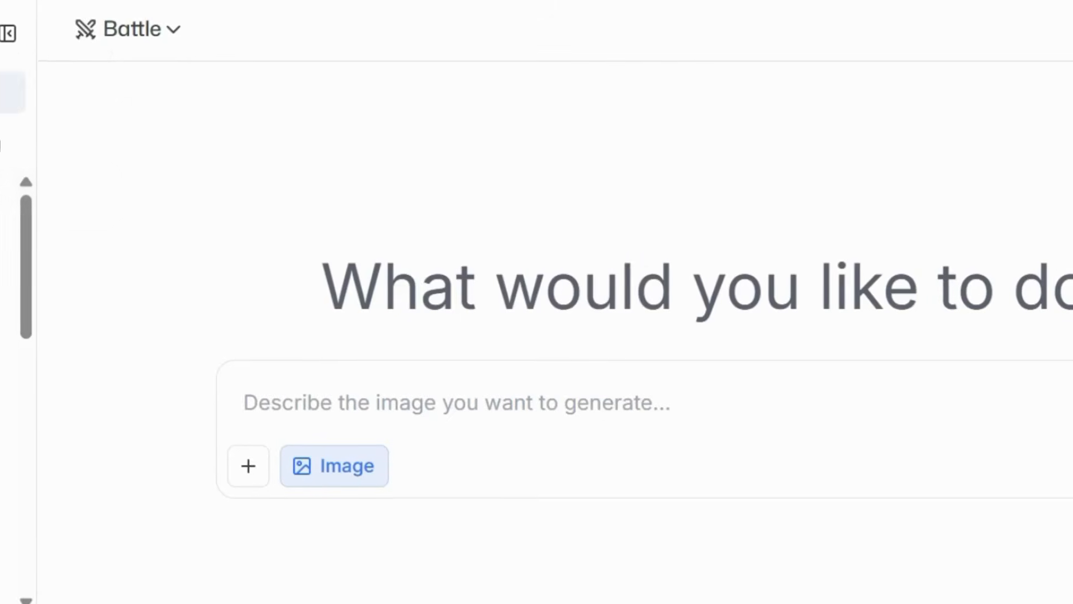
Step: Switch to LMArena and attach the saved image il_1588xN.7307953681_pl68 (2) to the new image prompt
{"action": "left_click", "coordinate": [242, 475]}
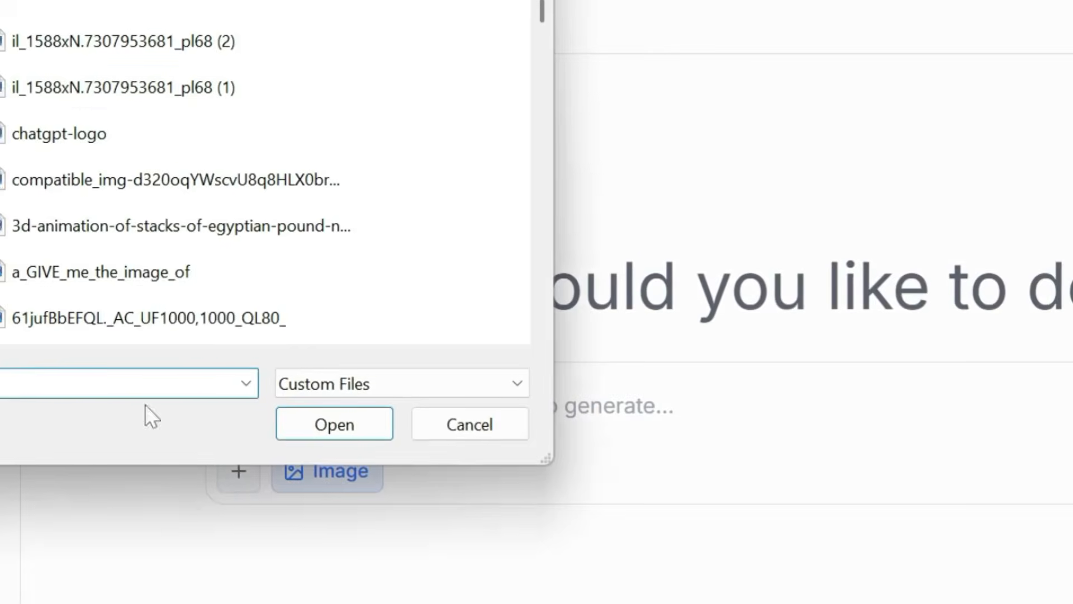
{"action": "left_click", "coordinate": [65, 53]}
{"action": "left_click", "coordinate": [333, 425]}
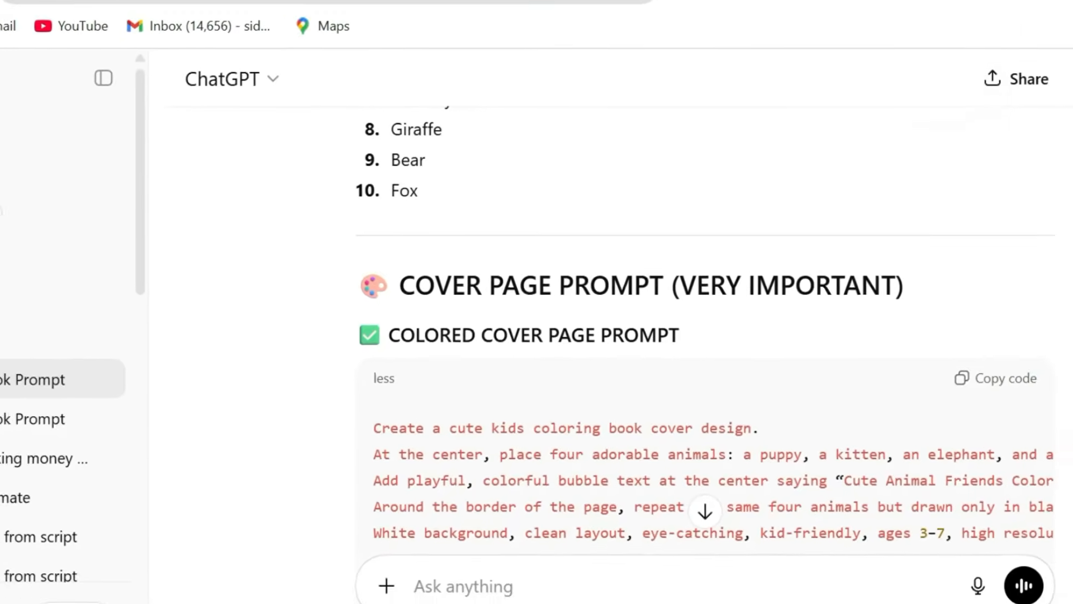
Step: Copy the colored cover page prompt from ChatGPT and submit it in LMArena with the attached reference image
{"action": "left_click", "coordinate": [962, 378]}
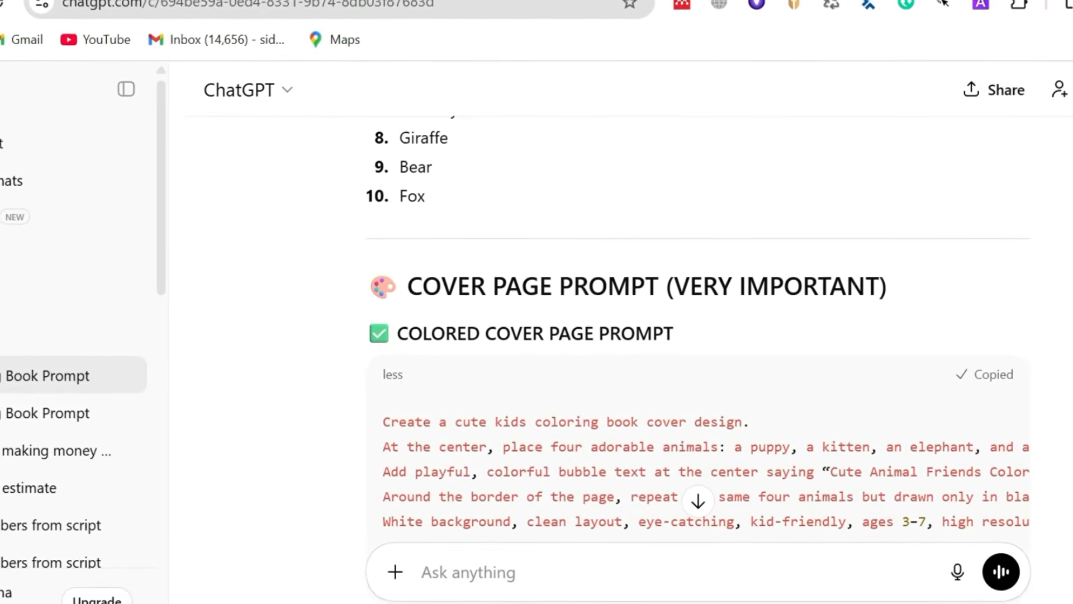
{"action": "left_click", "coordinate": [67, 1]}
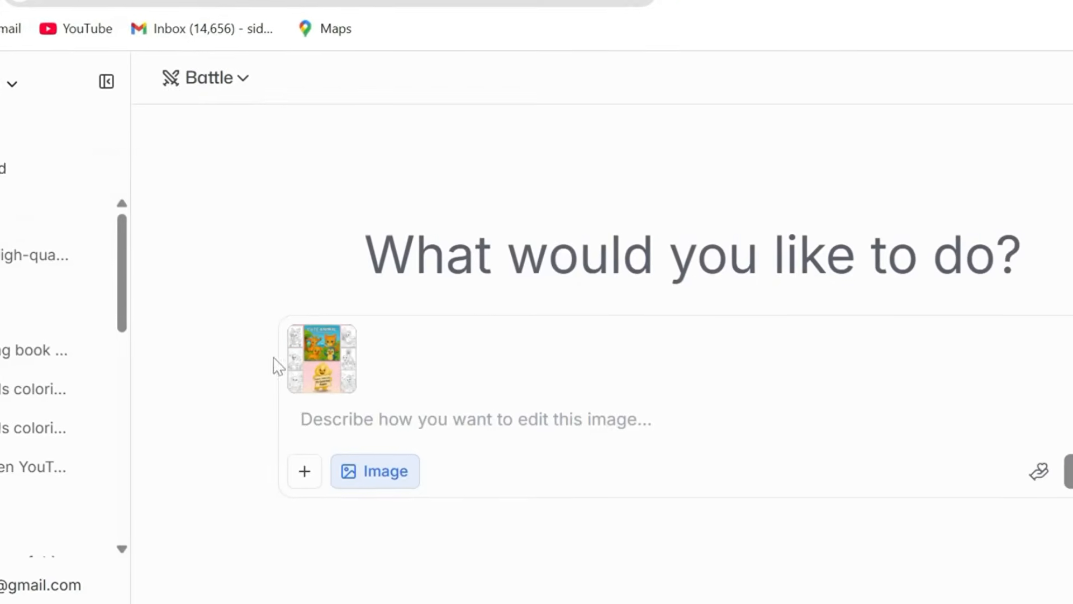
{"action": "left_click", "coordinate": [330, 420]}
{"action": "key", "text": "ctrl+v"}
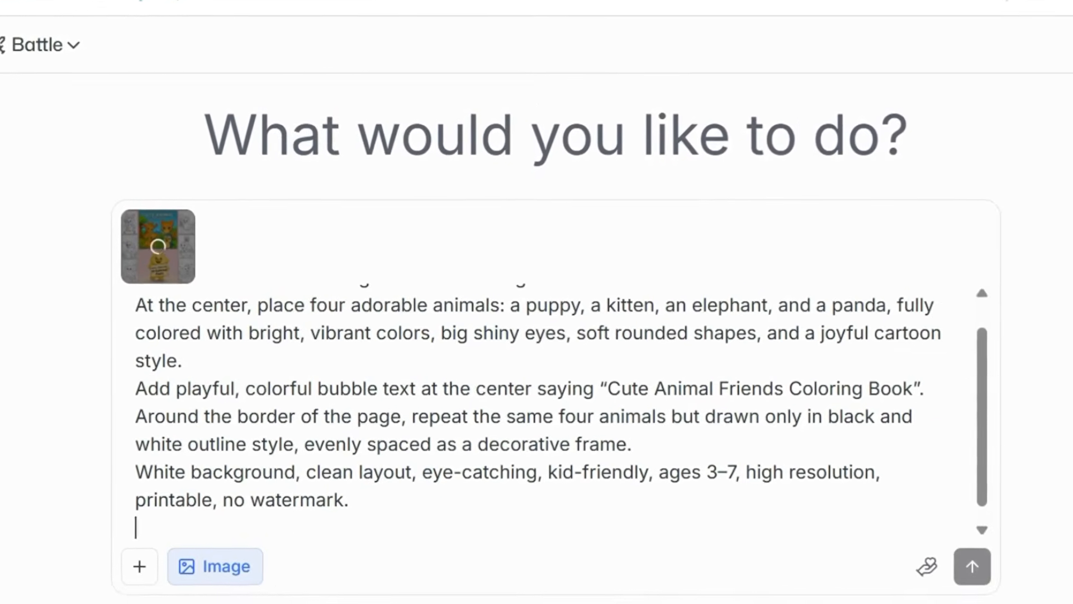
{"action": "key", "text": "Return"}
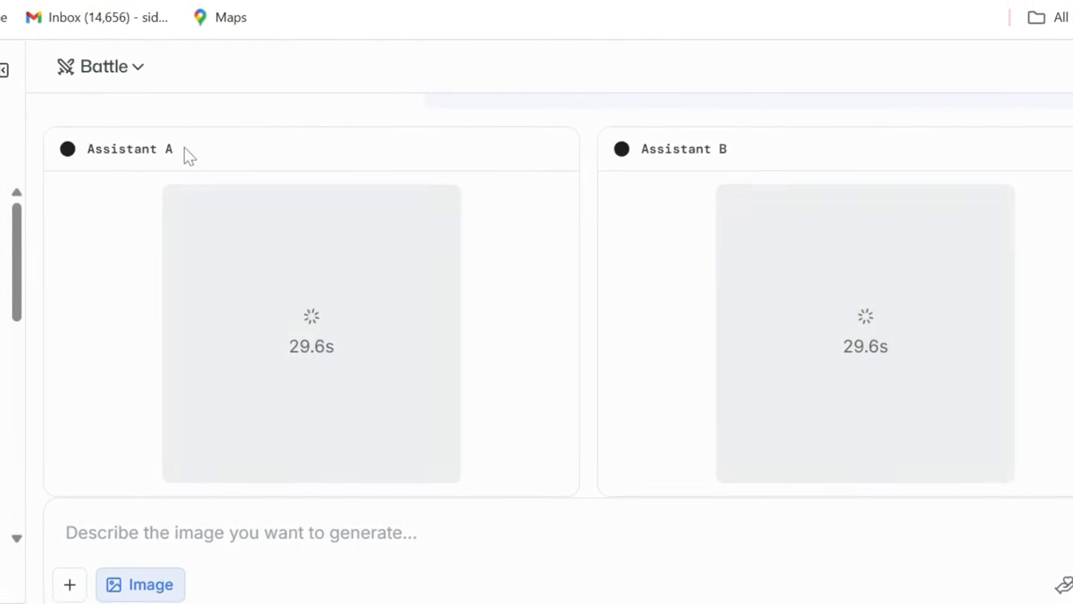
{"action": "left_click_drag", "start_coordinate": [765, 148], "coordinate": [715, 151]}
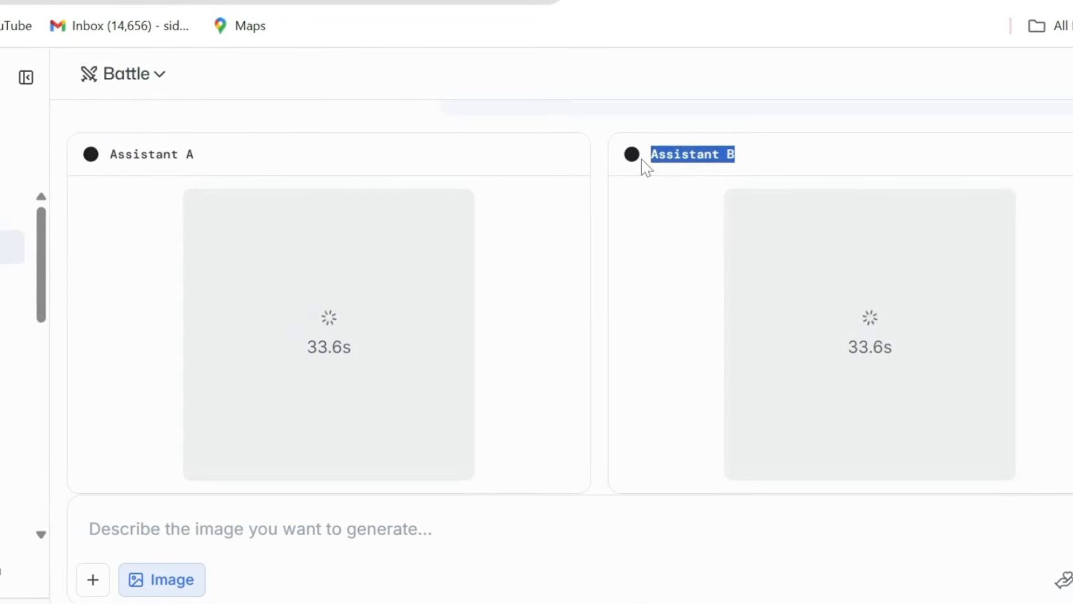
{"action": "left_click", "coordinate": [791, 121]}
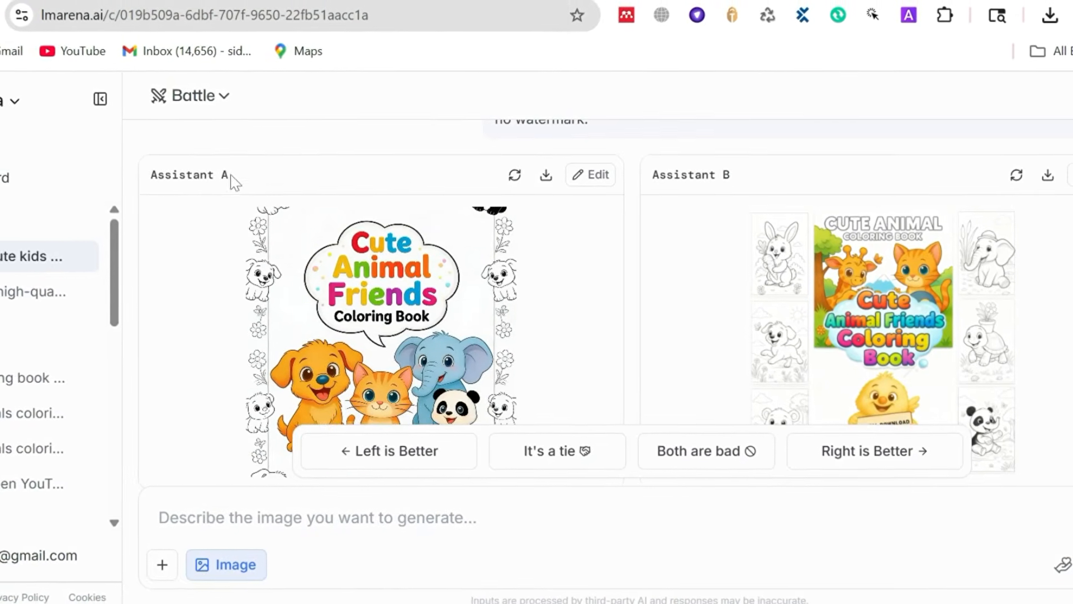
{"action": "left_click_drag", "start_coordinate": [229, 177], "coordinate": [108, 172]}
{"action": "left_click", "coordinate": [241, 184]}
{"action": "left_click_drag", "start_coordinate": [759, 190], "coordinate": [671, 192]}
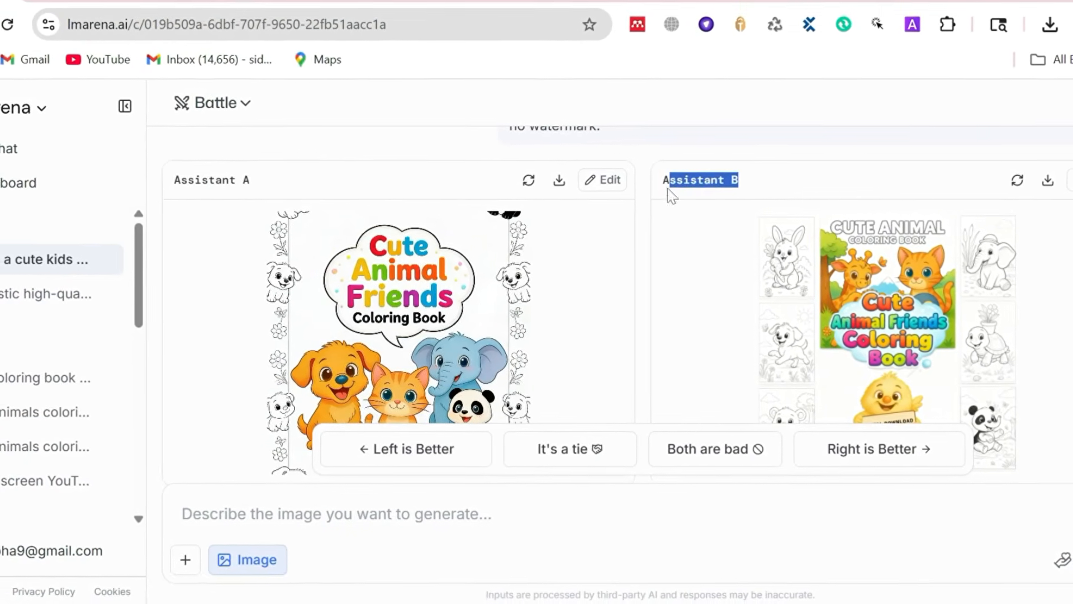
Step: View both generated cover images at full size and compare them with the submitted cover prompt
{"action": "scroll", "coordinate": [704, 266], "scroll_direction": "down", "scroll_amount": 2}
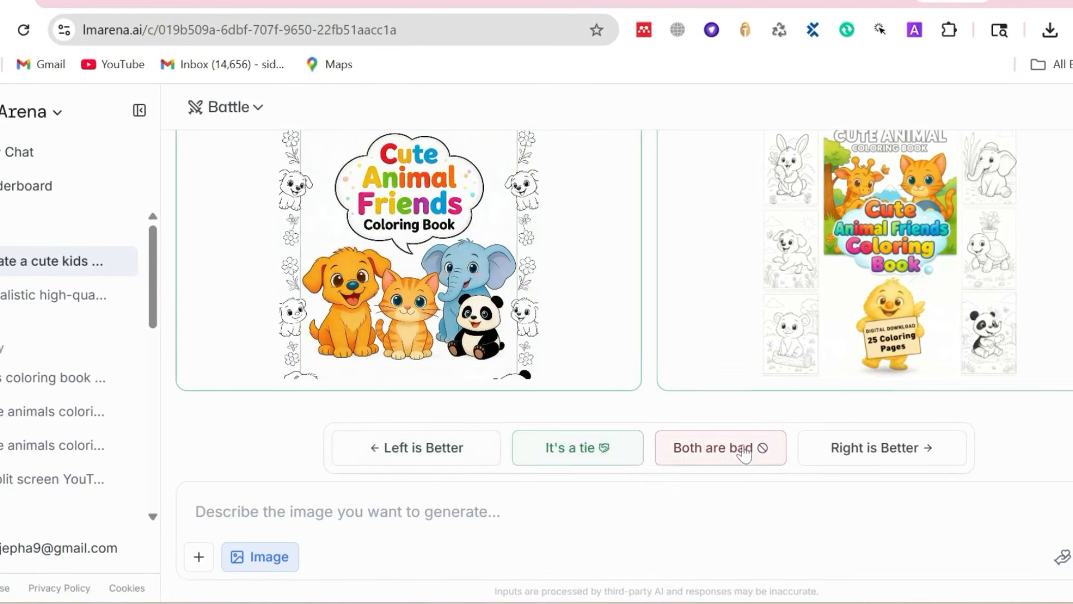
{"action": "left_click", "coordinate": [515, 334]}
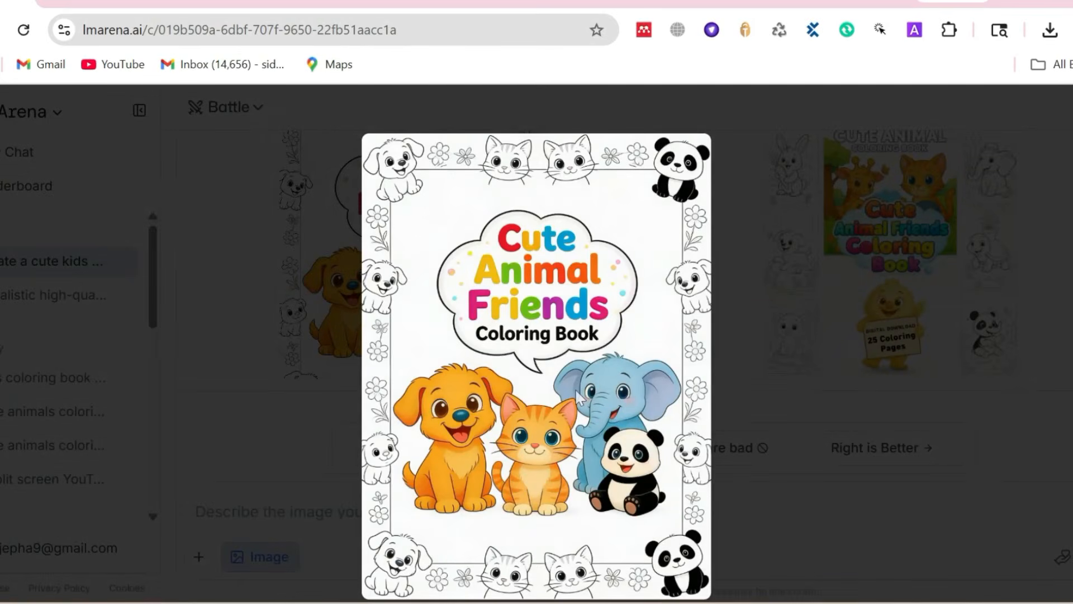
{"action": "left_click", "coordinate": [831, 394]}
{"action": "left_click", "coordinate": [846, 340]}
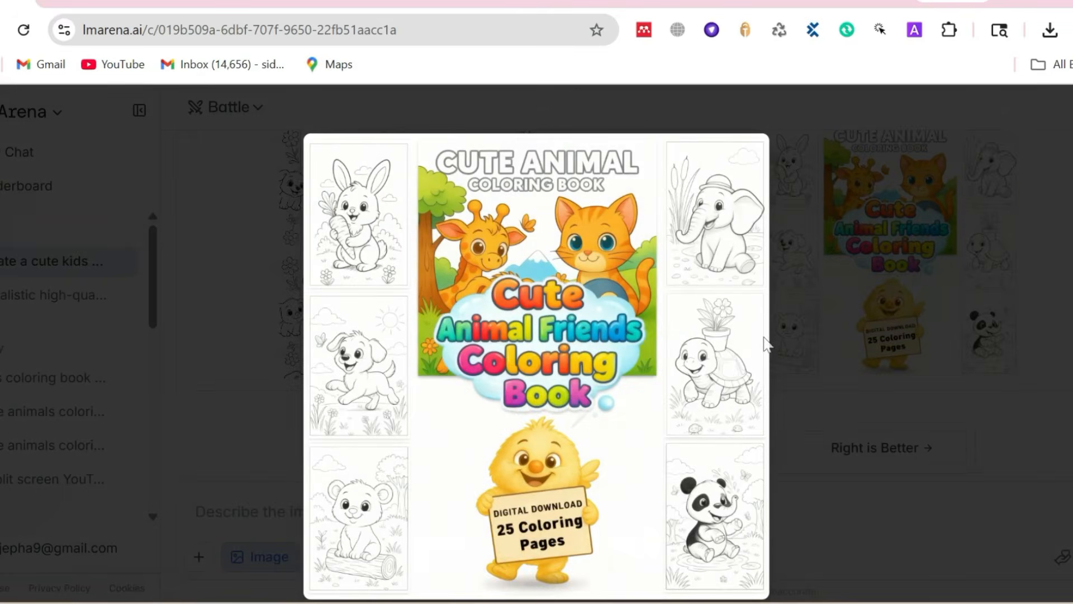
{"action": "left_click", "coordinate": [846, 411]}
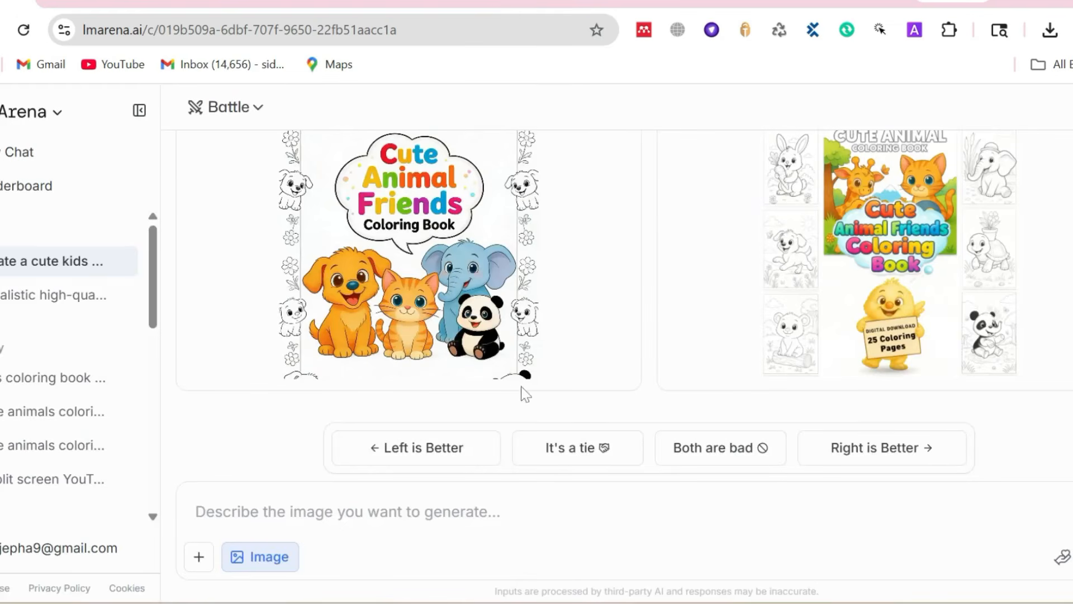
{"action": "scroll", "coordinate": [440, 340], "scroll_direction": "up", "scroll_amount": 5}
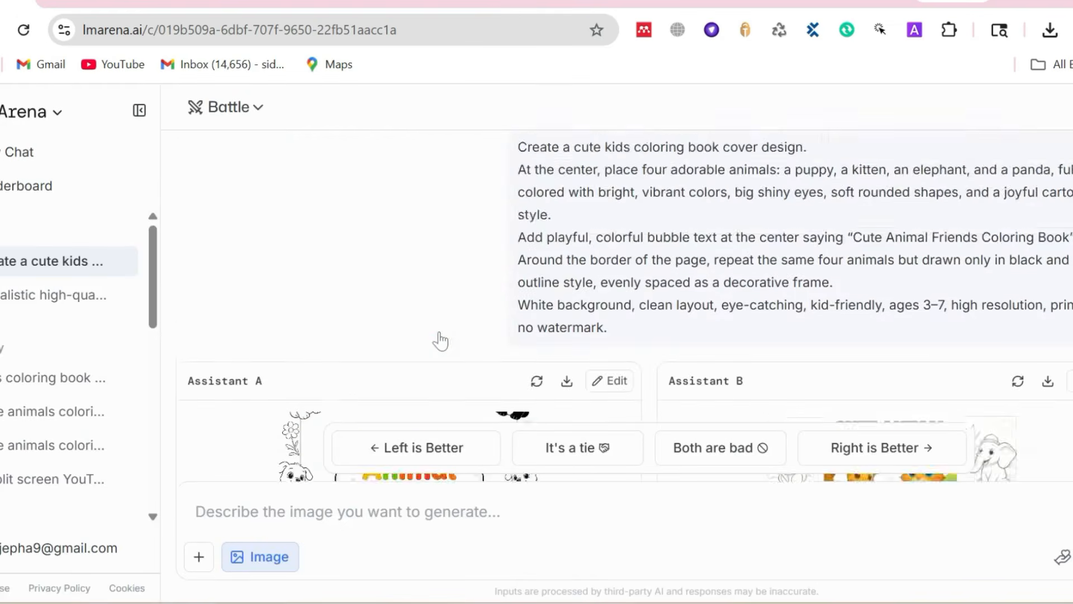
{"action": "scroll", "coordinate": [441, 340], "scroll_direction": "down", "scroll_amount": 5}
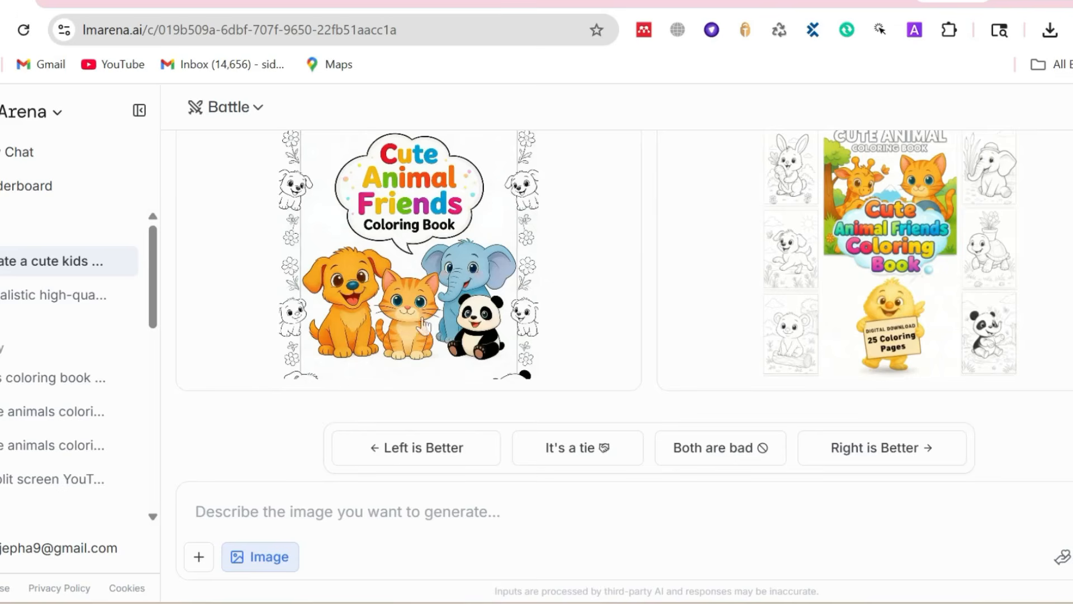
Step: Vote for Assistant B's cover as the better one, dismiss the chat history notice and download that cover image
{"action": "left_click", "coordinate": [882, 447]}
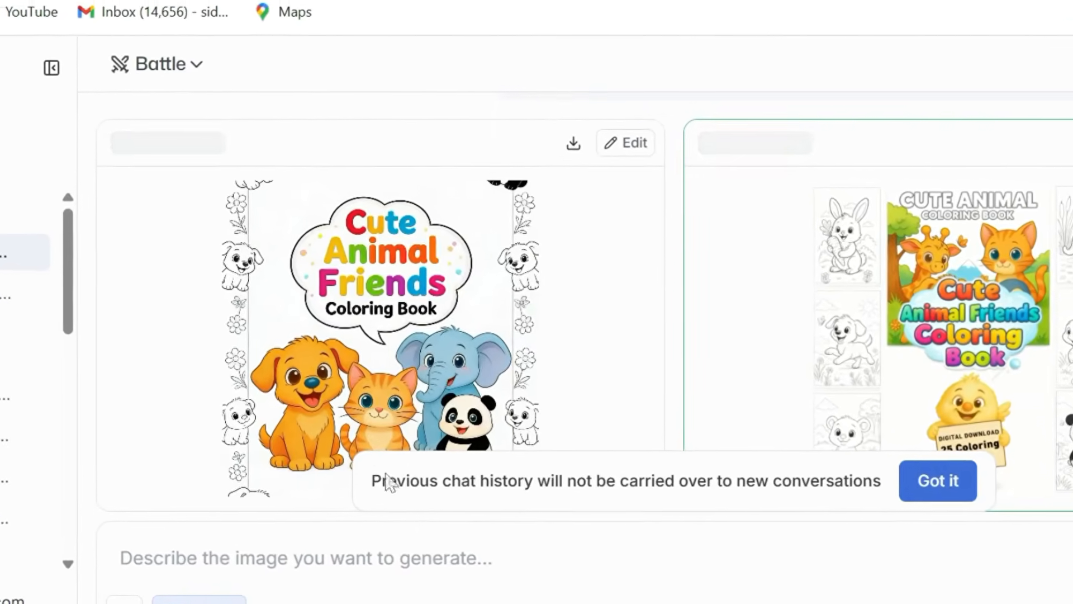
{"action": "left_click_drag", "start_coordinate": [367, 495], "coordinate": [838, 495]}
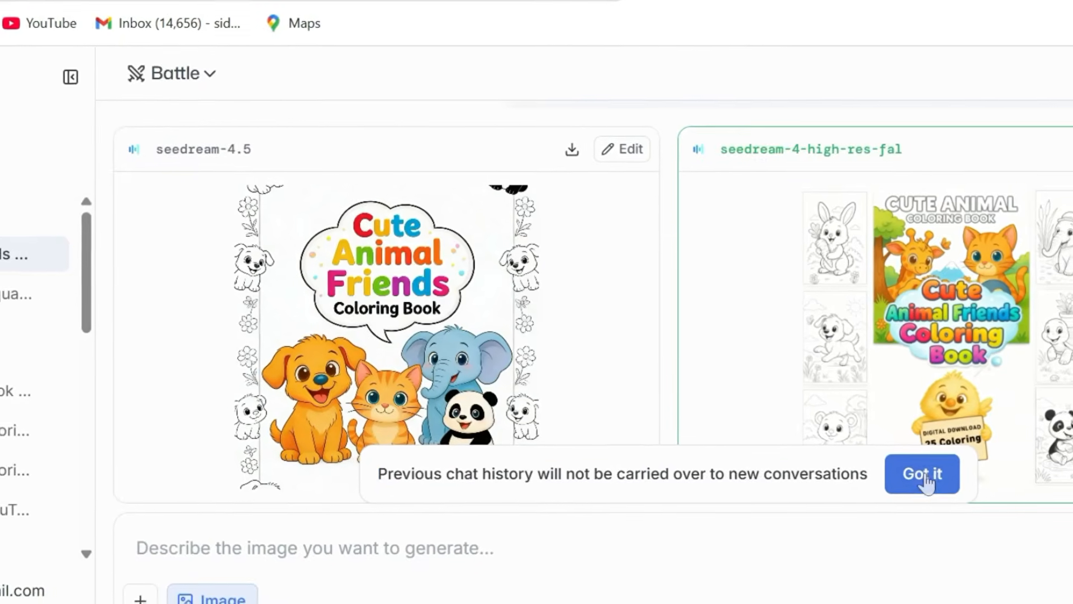
{"action": "left_click", "coordinate": [924, 478]}
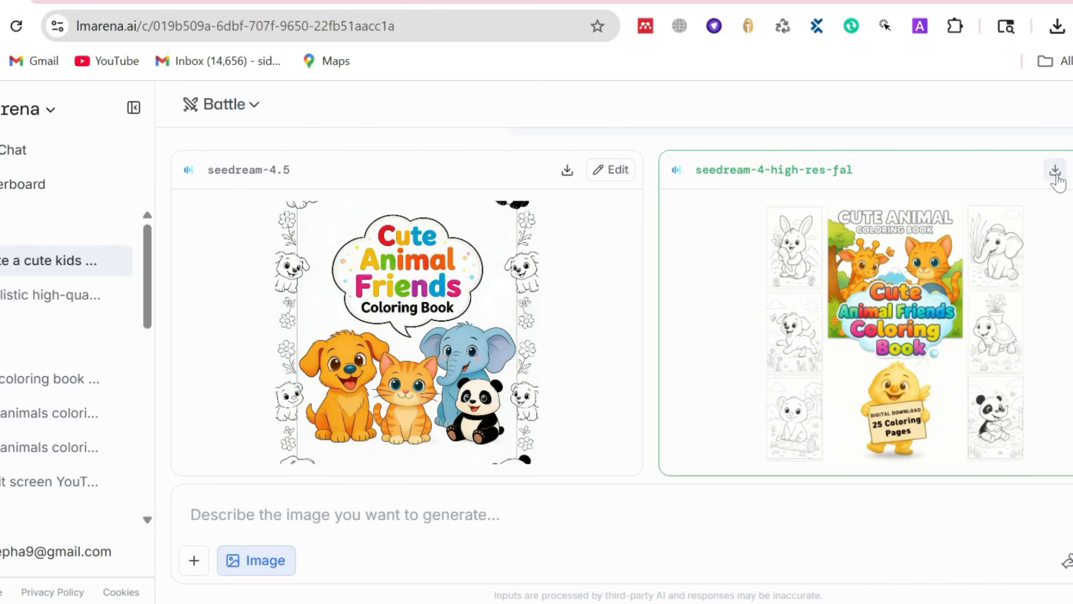
{"action": "left_click", "coordinate": [1055, 170]}
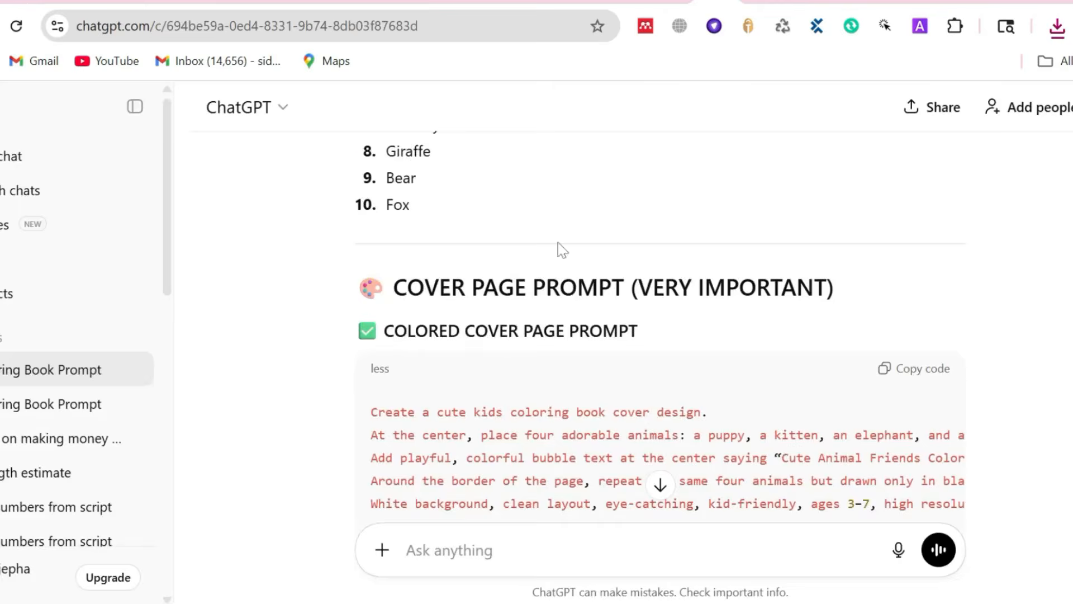
Step: Copy the Page 01 Puppy black and white prompt from ChatGPT, submit it in LMArena and choose Assistant B's puppy
{"action": "scroll", "coordinate": [558, 247], "scroll_direction": "down", "scroll_amount": 10}
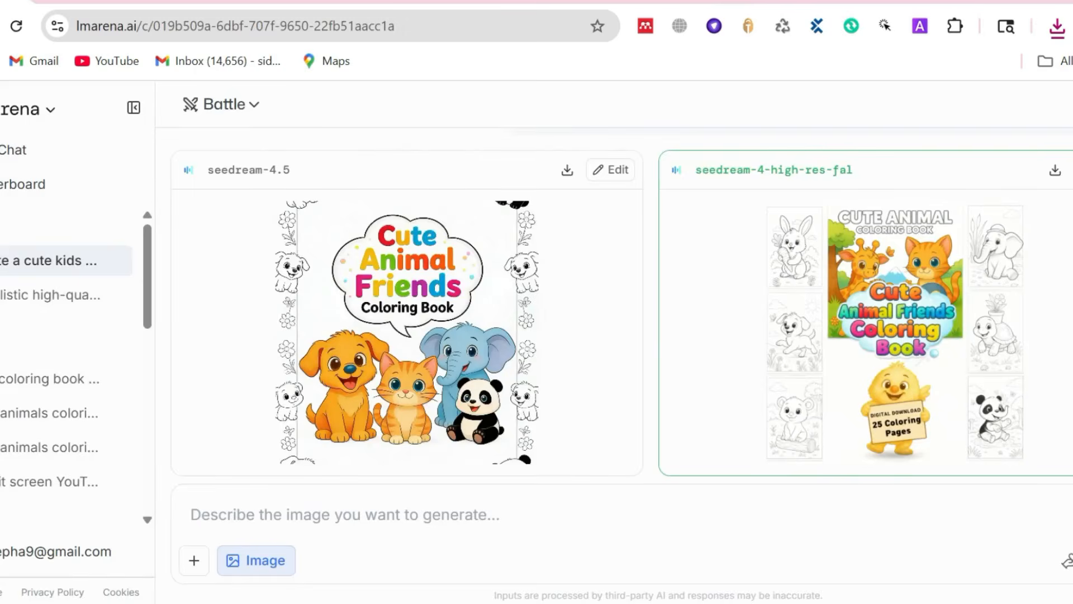
{"action": "key", "text": "ctrl+v"}
{"action": "key", "text": "Return"}
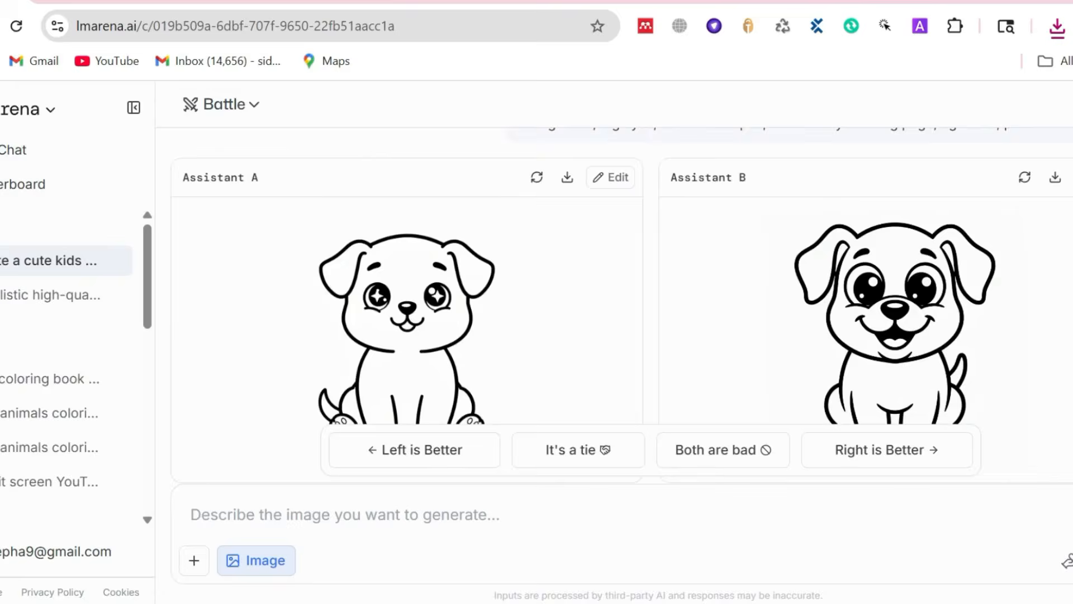
{"action": "scroll", "coordinate": [915, 450], "scroll_direction": "up", "scroll_amount": 2}
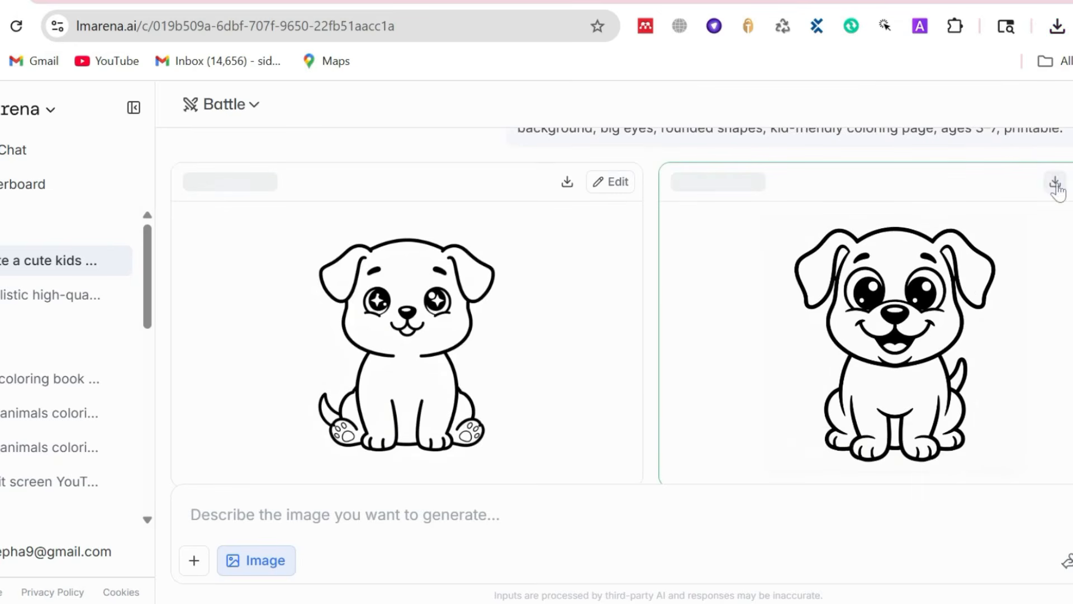
Step: Copy the Page 02 Kitten black and white prompt from ChatGPT and submit it in LMArena
{"action": "left_click", "coordinate": [711, 2]}
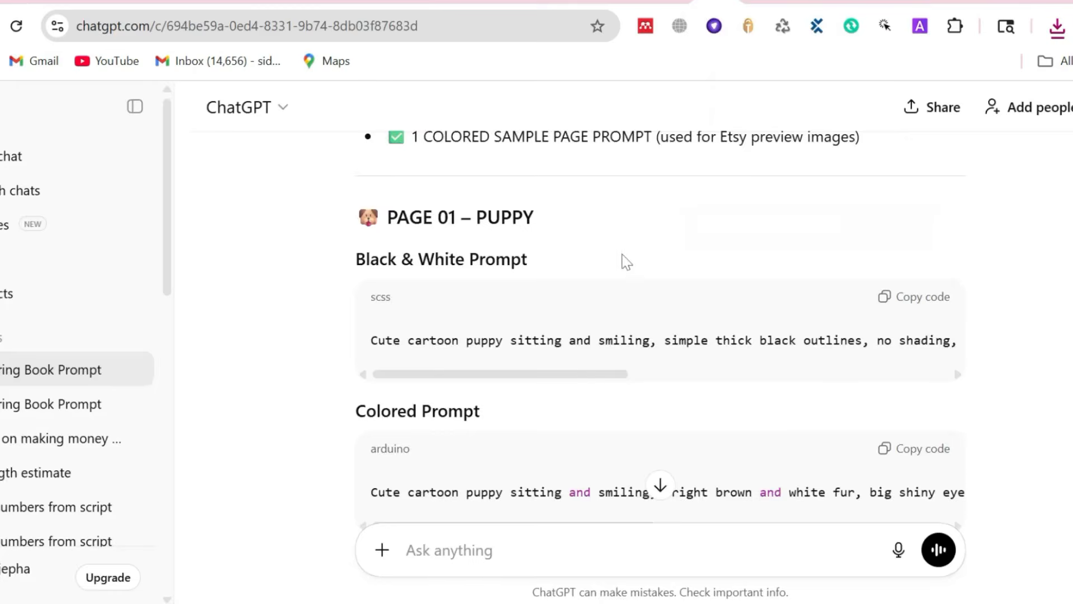
{"action": "scroll", "coordinate": [615, 279], "scroll_direction": "down", "scroll_amount": 5}
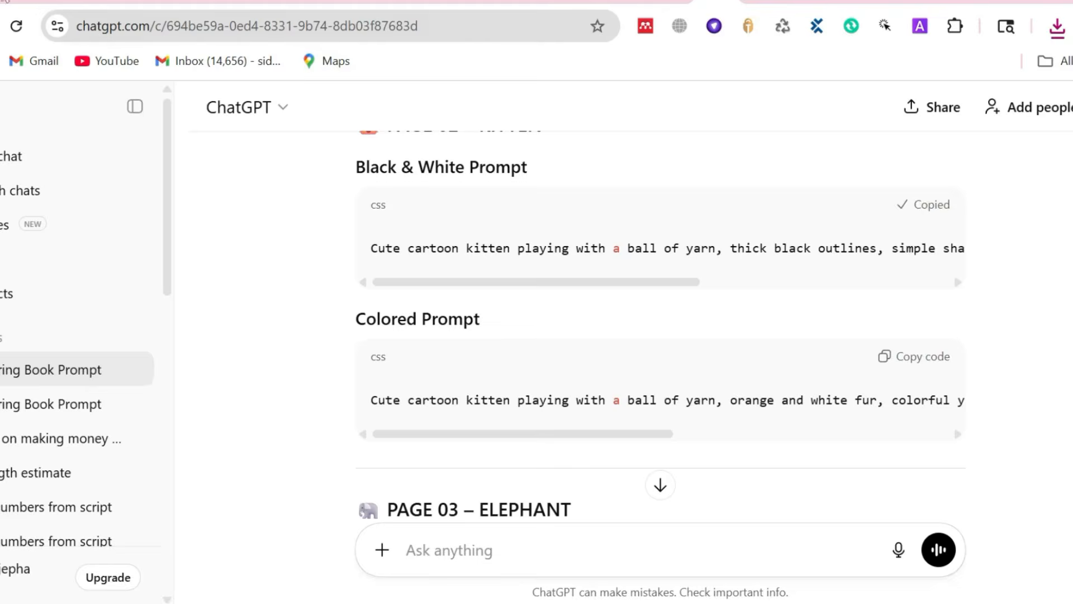
{"action": "left_click", "coordinate": [5, 1]}
{"action": "type", "text": "Cute cartoon kitten playing with a ball of yarn, thick black outlines, simple shapes, no color, white background, easy coloring page for kids."}
{"action": "key", "text": "Return"}
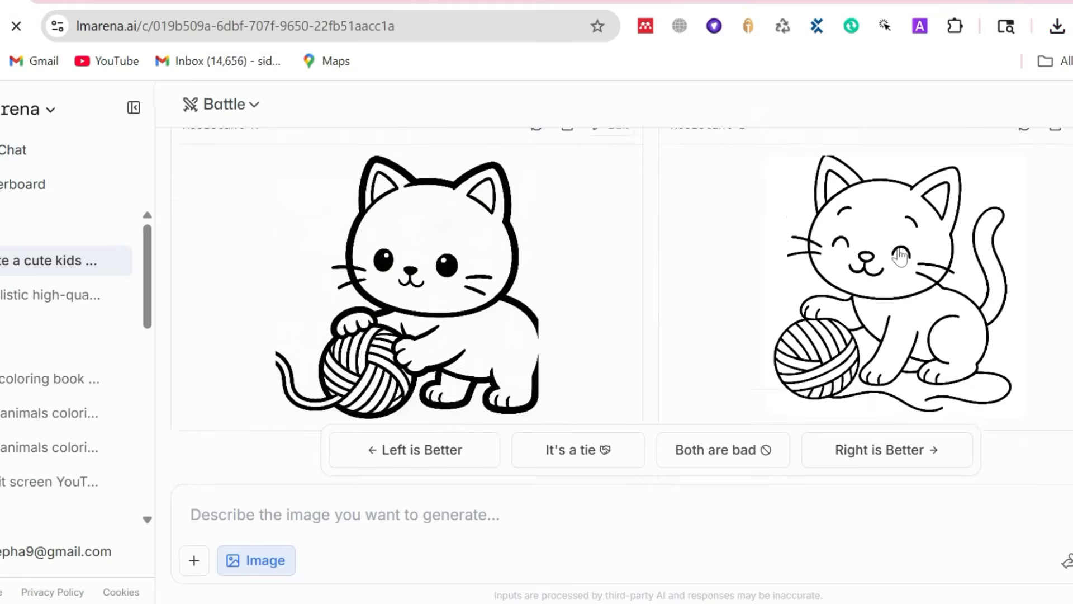
Step: Vote for Assistant B's kitten drawing as better and find the Page 03 Elephant black and white prompt in ChatGPT
{"action": "left_click", "coordinate": [879, 457]}
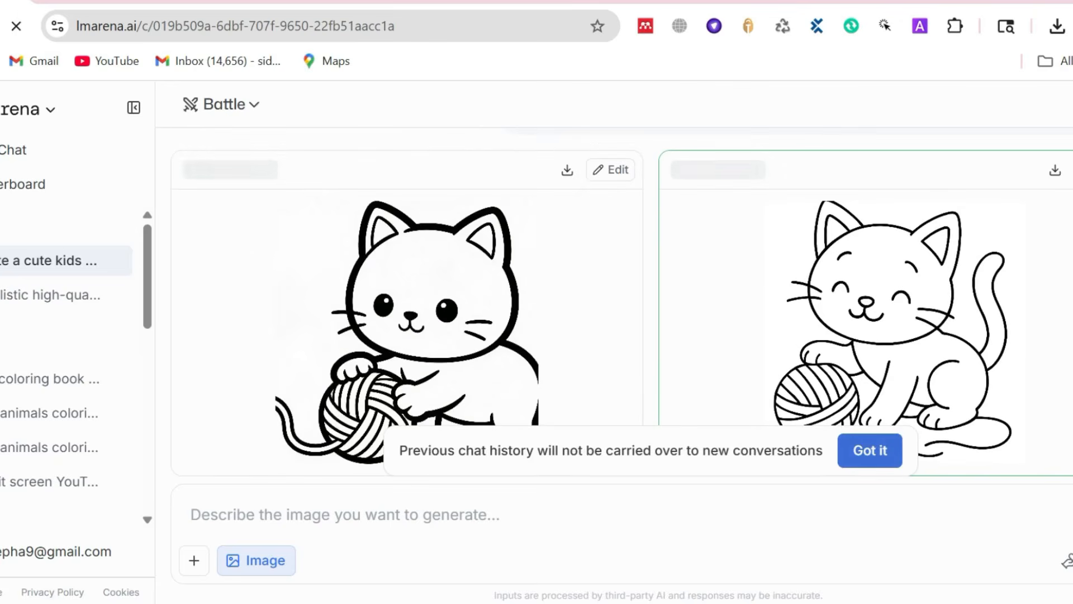
{"action": "left_click", "coordinate": [717, 1]}
{"action": "scroll", "coordinate": [561, 335], "scroll_direction": "down", "scroll_amount": 3}
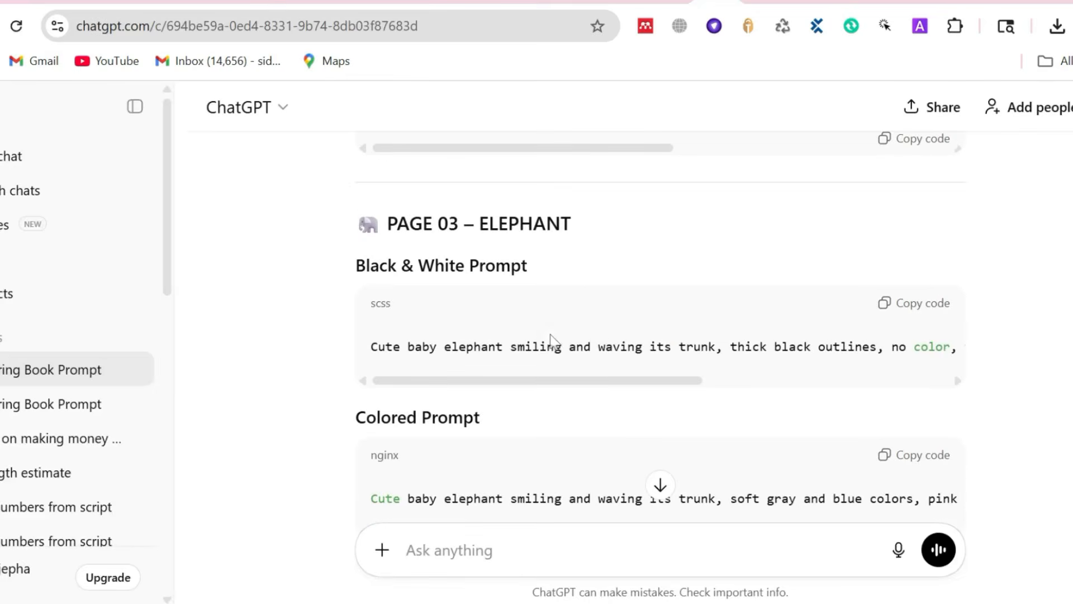
{"action": "left_click", "coordinate": [28, 2]}
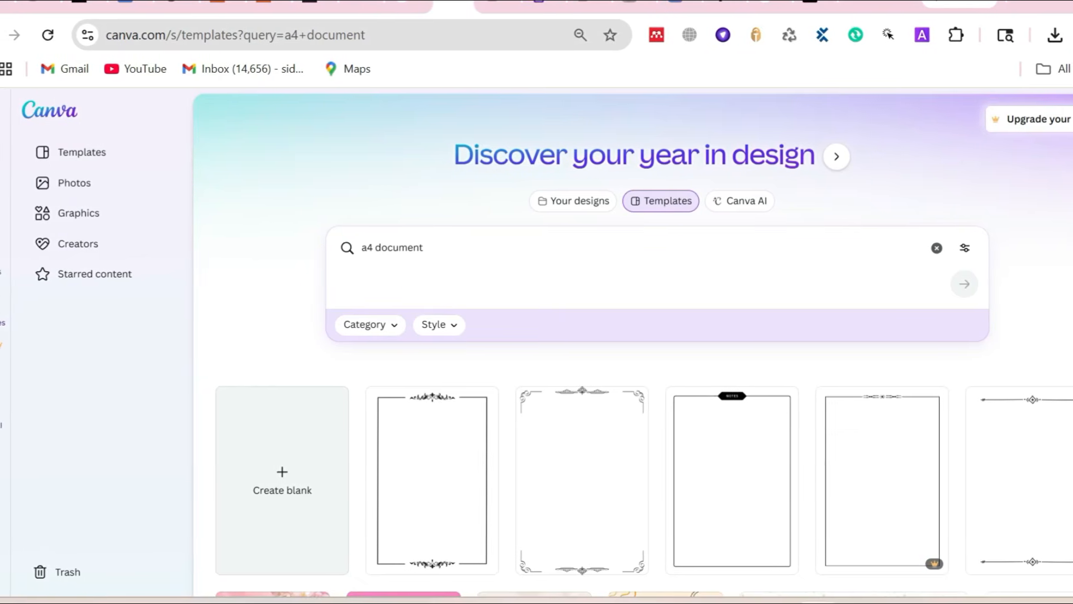
Step: Create a blank A4 design in Canva from the "a4 document" template search
{"action": "left_click", "coordinate": [392, 248]}
{"action": "left_click", "coordinate": [428, 247]}
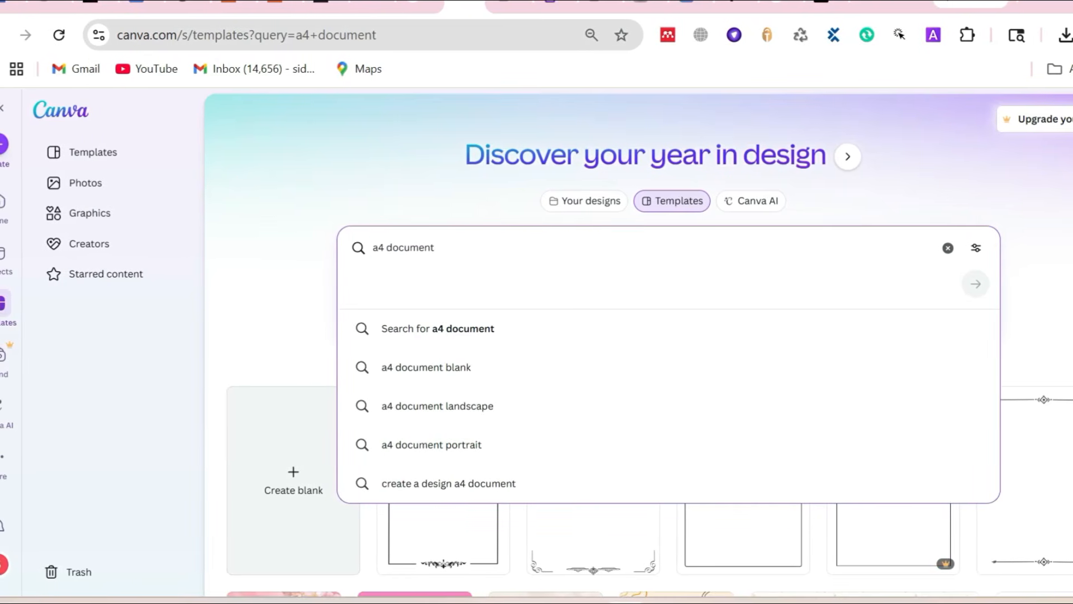
{"action": "left_click", "coordinate": [307, 293]}
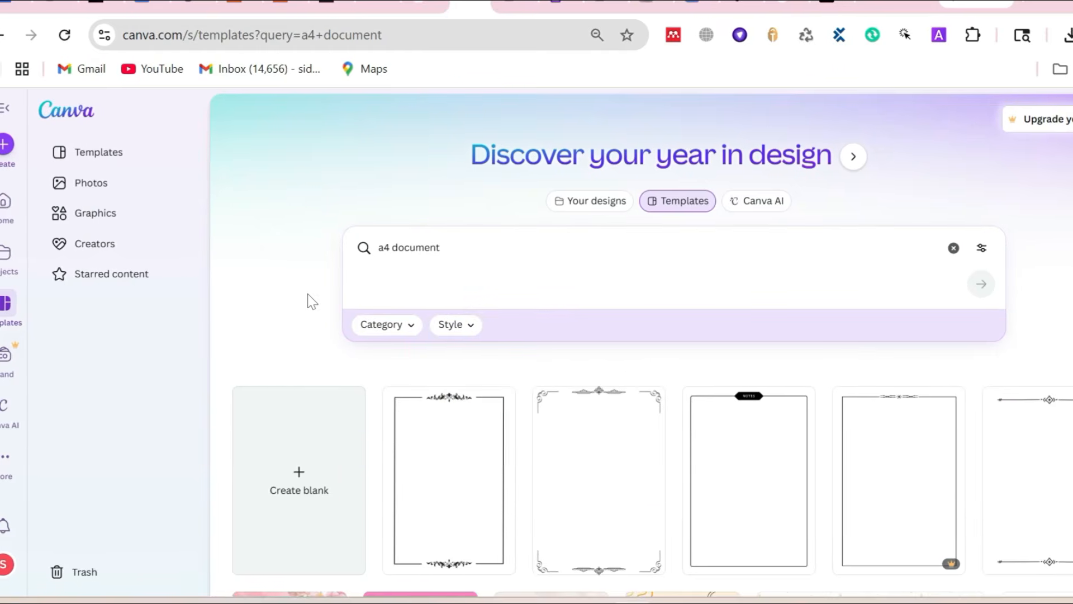
{"action": "left_click", "coordinate": [303, 481]}
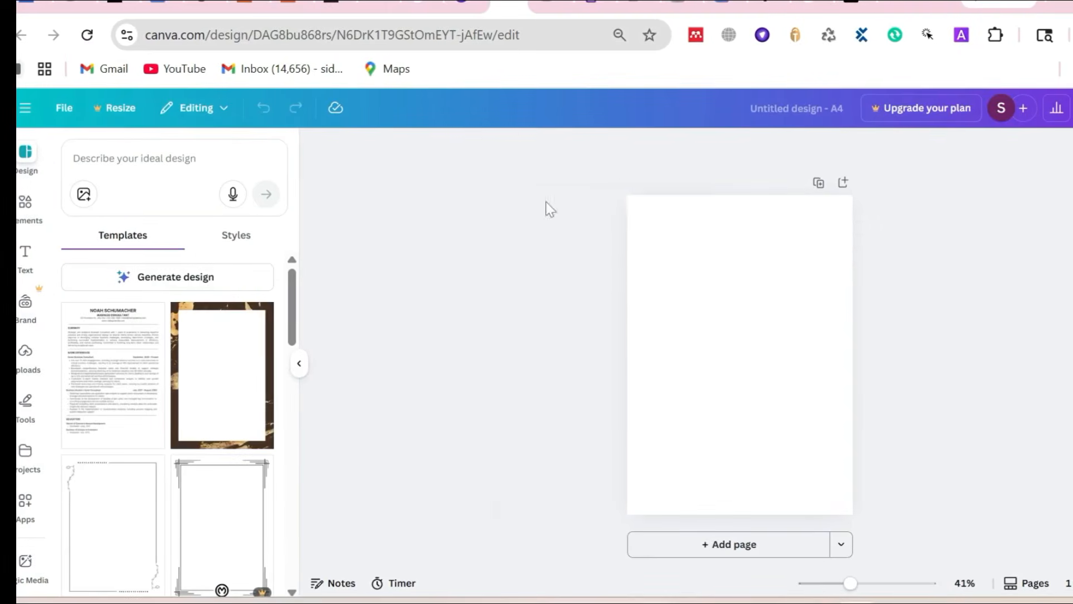
Step: Upload the downloaded cover image to the Canva uploads and place it on the first page
{"action": "left_click", "coordinate": [34, 363]}
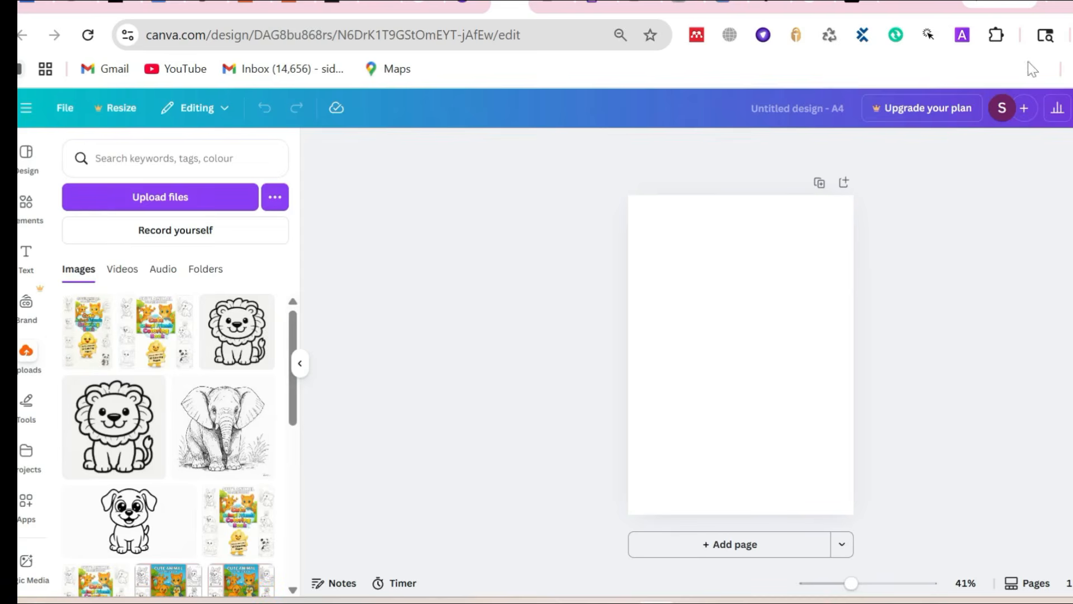
{"action": "left_click", "coordinate": [1072, 35]}
{"action": "left_click_drag", "start_coordinate": [907, 134], "coordinate": [185, 352]}
{"action": "left_click", "coordinate": [615, 206]}
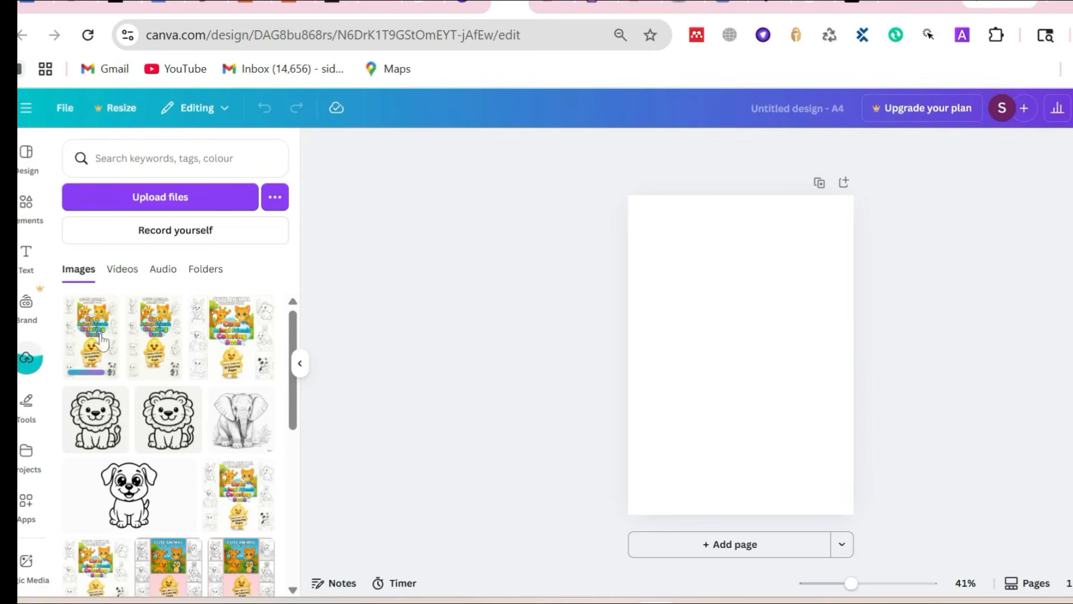
{"action": "left_click", "coordinate": [94, 354]}
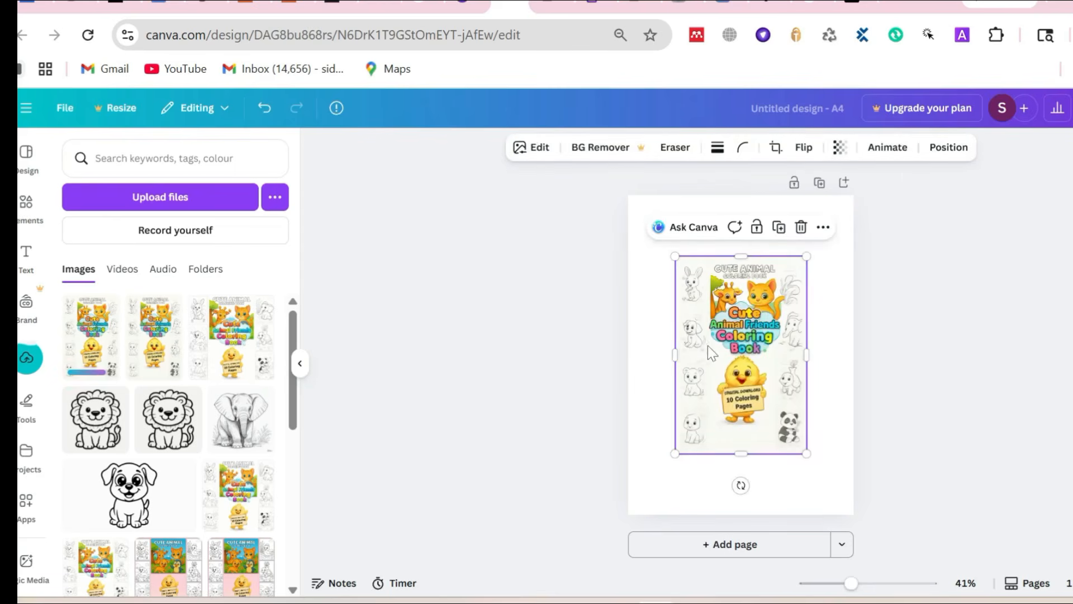
Step: Move and stretch the cover image so it fills the whole first page
{"action": "left_click_drag", "start_coordinate": [710, 352], "coordinate": [662, 295]}
{"action": "left_click_drag", "start_coordinate": [763, 398], "coordinate": [845, 505]}
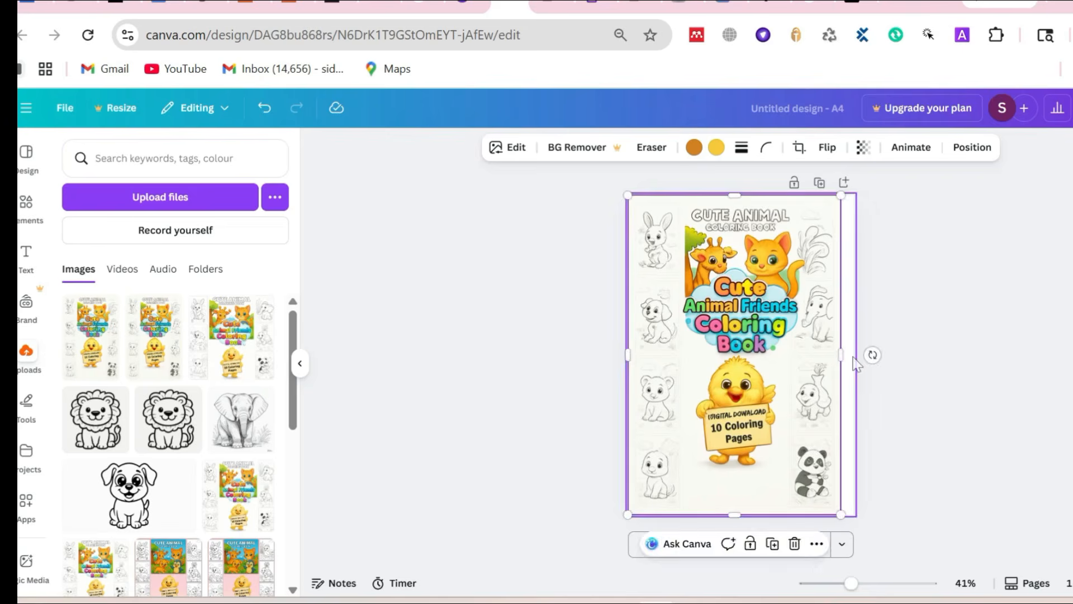
{"action": "left_click_drag", "start_coordinate": [841, 355], "coordinate": [855, 356]}
{"action": "left_click_drag", "start_coordinate": [744, 203], "coordinate": [745, 212]}
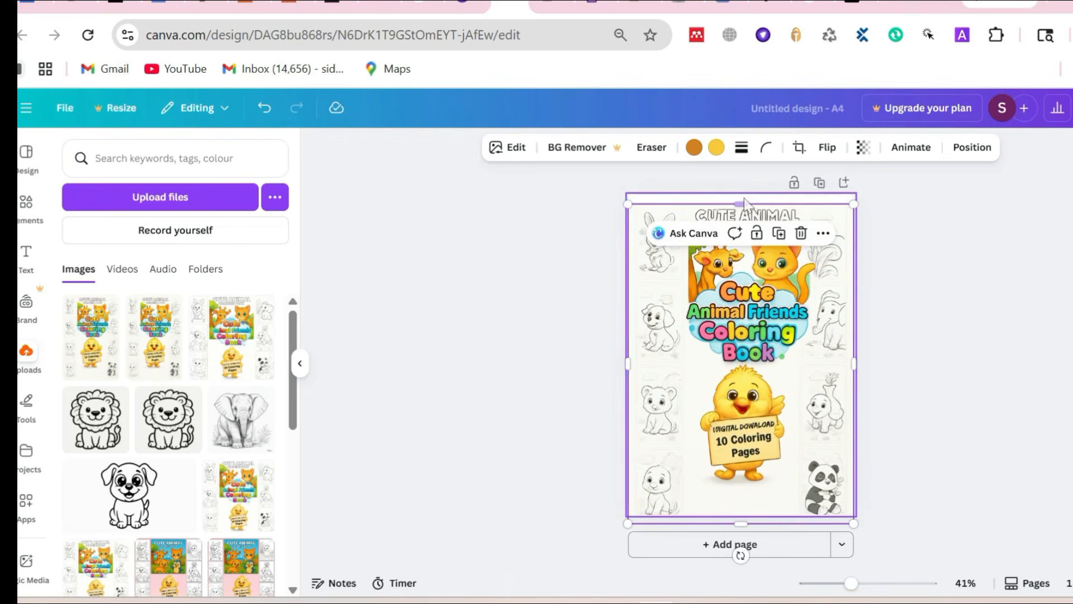
{"action": "left_click", "coordinate": [952, 383]}
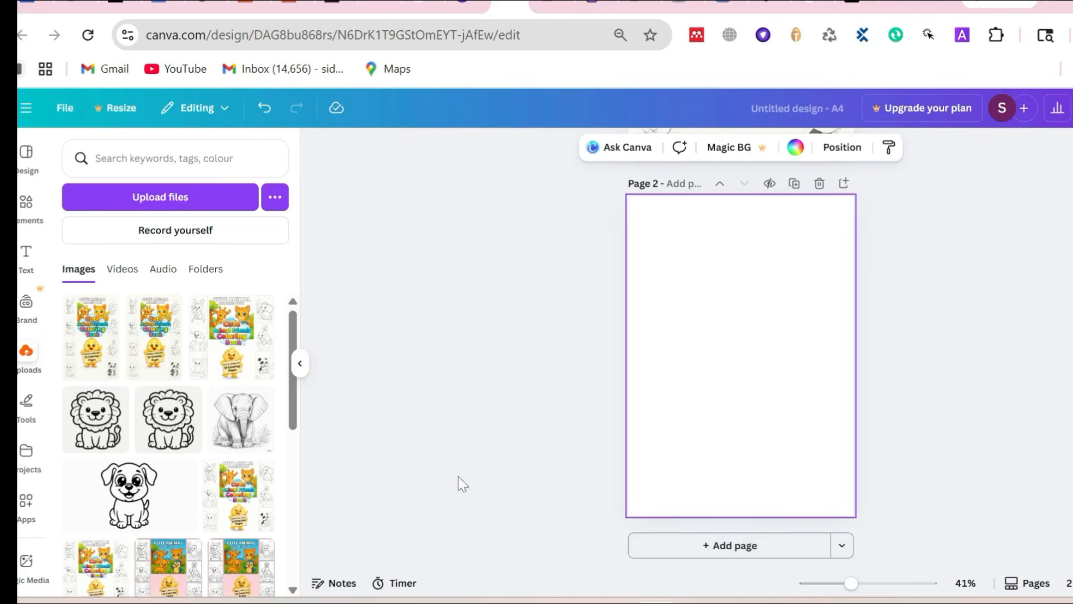
Step: Place the uploaded puppy drawing on page 2, position it in the upper part and extend its frame downward
{"action": "left_click", "coordinate": [147, 500]}
{"action": "left_click_drag", "start_coordinate": [702, 376], "coordinate": [683, 287]}
{"action": "left_click_drag", "start_coordinate": [719, 326], "coordinate": [735, 389]}
{"action": "left_click_drag", "start_coordinate": [748, 299], "coordinate": [765, 320]}
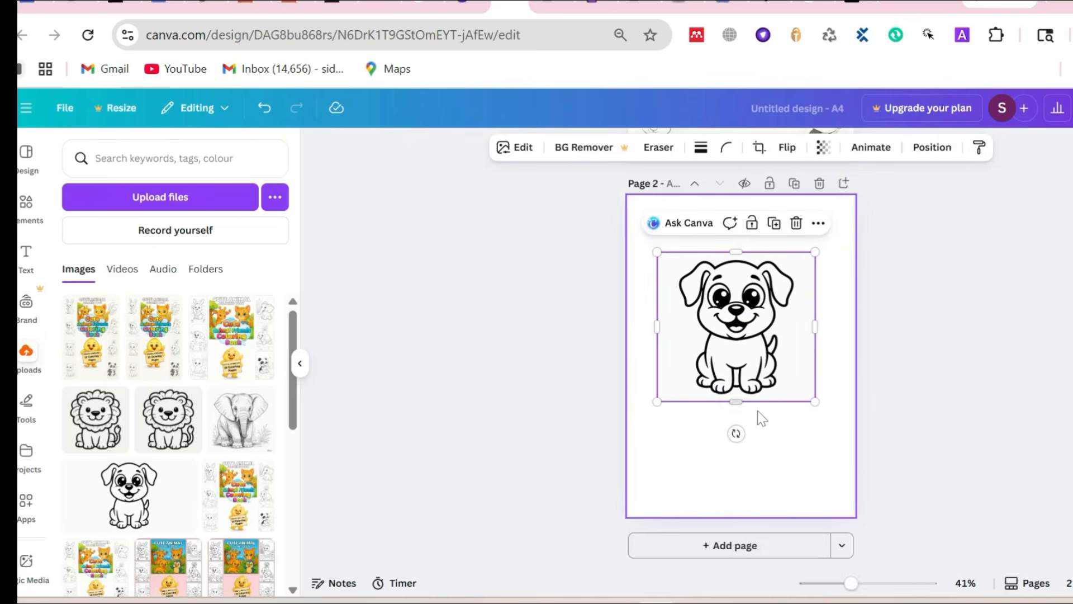
{"action": "left_click_drag", "start_coordinate": [738, 404], "coordinate": [756, 466]}
{"action": "left_click", "coordinate": [841, 369]}
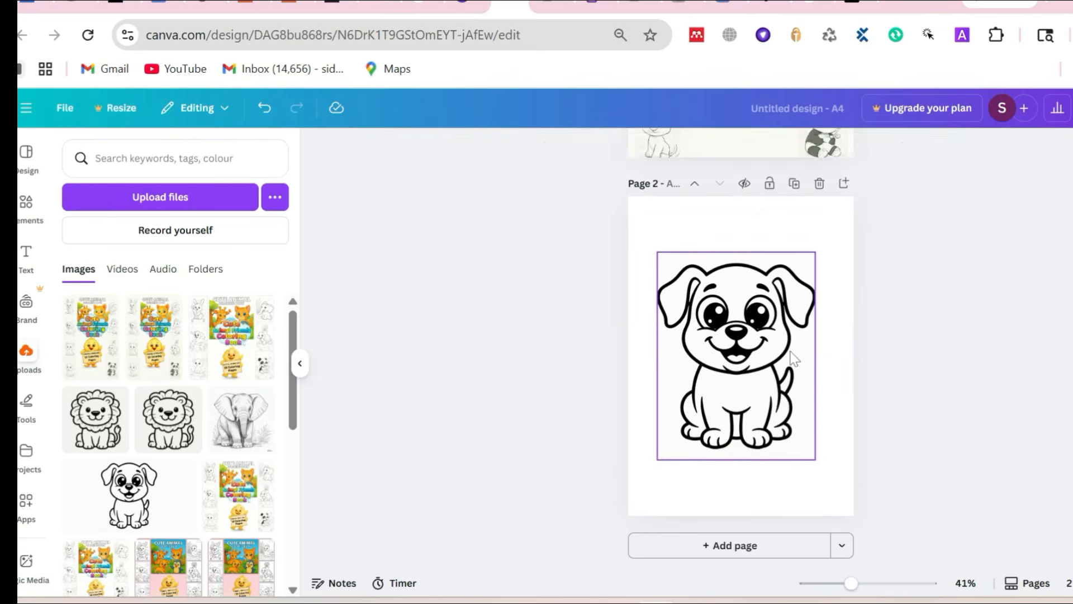
Step: Extend the puppy drawing on all four sides so it spans the full width of page 2
{"action": "left_click", "coordinate": [793, 363]}
{"action": "left_click_drag", "start_coordinate": [817, 352], "coordinate": [836, 354]}
{"action": "left_click_drag", "start_coordinate": [657, 355], "coordinate": [619, 354]}
{"action": "left_click_drag", "start_coordinate": [731, 251], "coordinate": [731, 219]}
{"action": "left_click_drag", "start_coordinate": [727, 459], "coordinate": [737, 487]}
{"action": "left_click_drag", "start_coordinate": [836, 344], "coordinate": [854, 352]}
{"action": "left_click", "coordinate": [939, 355]}
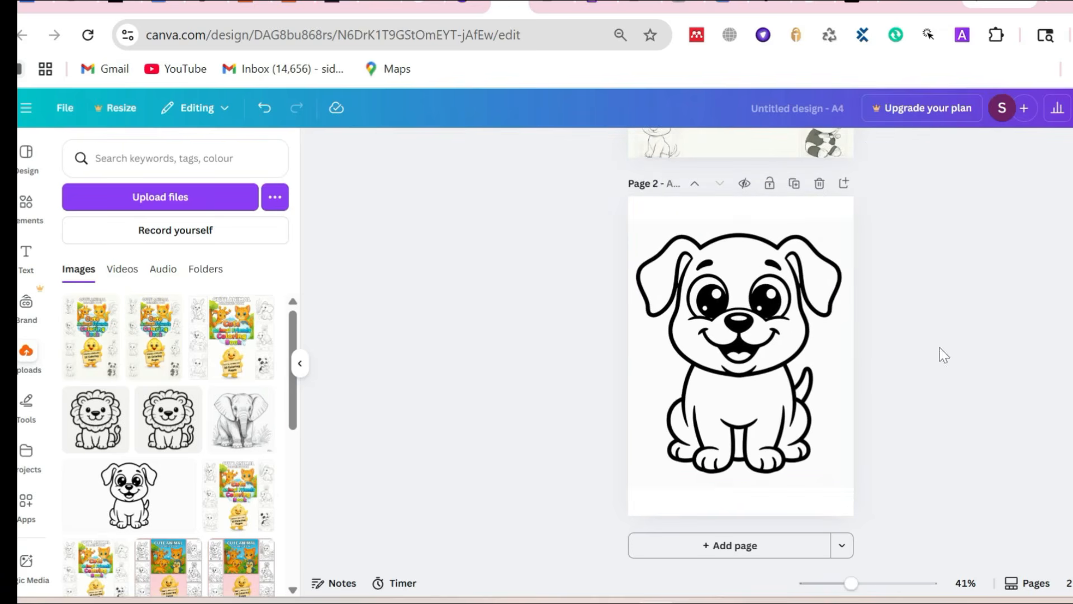
Step: Add a third page and place the uploaded elephant drawing on it
{"action": "left_click", "coordinate": [723, 553]}
{"action": "left_click", "coordinate": [213, 429]}
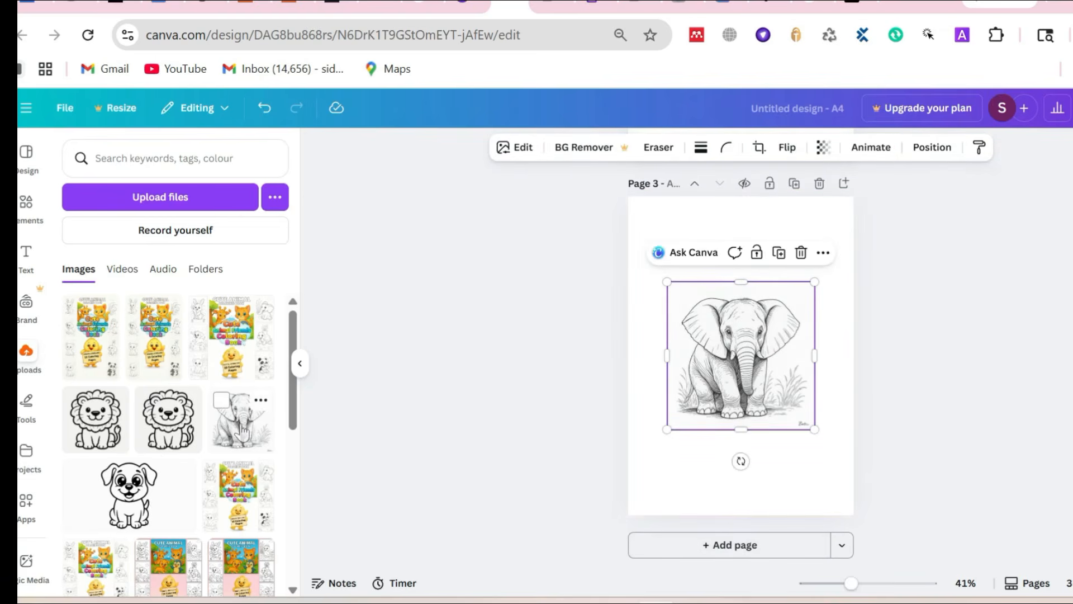
Step: Enlarge the elephant drawing on page 3 on all four sides until it spans nearly the full page width
{"action": "left_click_drag", "start_coordinate": [814, 356], "coordinate": [832, 355]}
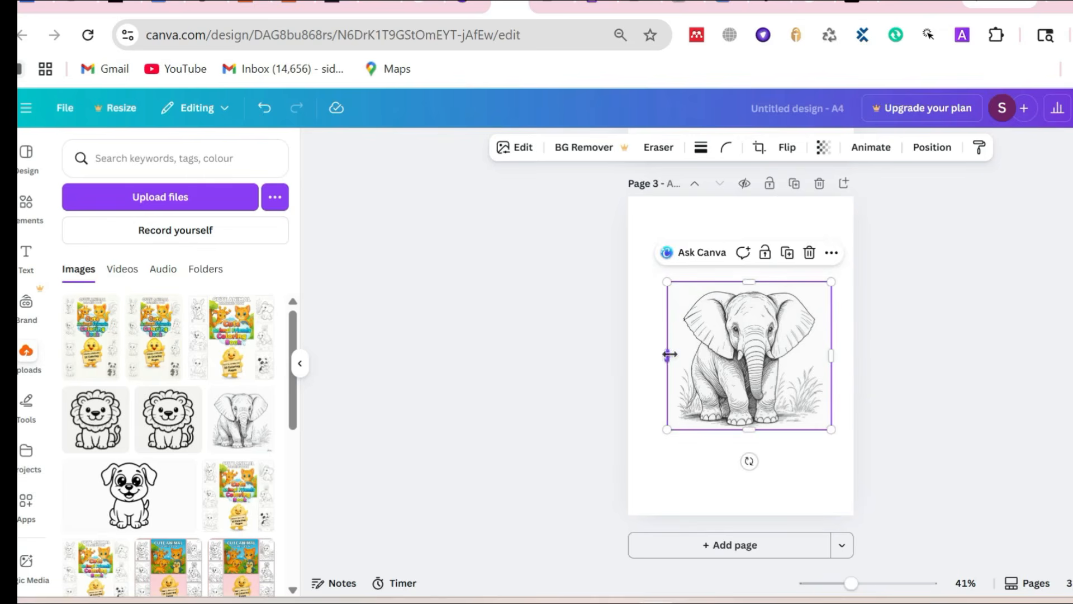
{"action": "left_click_drag", "start_coordinate": [668, 355], "coordinate": [650, 355]}
{"action": "left_click_drag", "start_coordinate": [741, 283], "coordinate": [740, 251]}
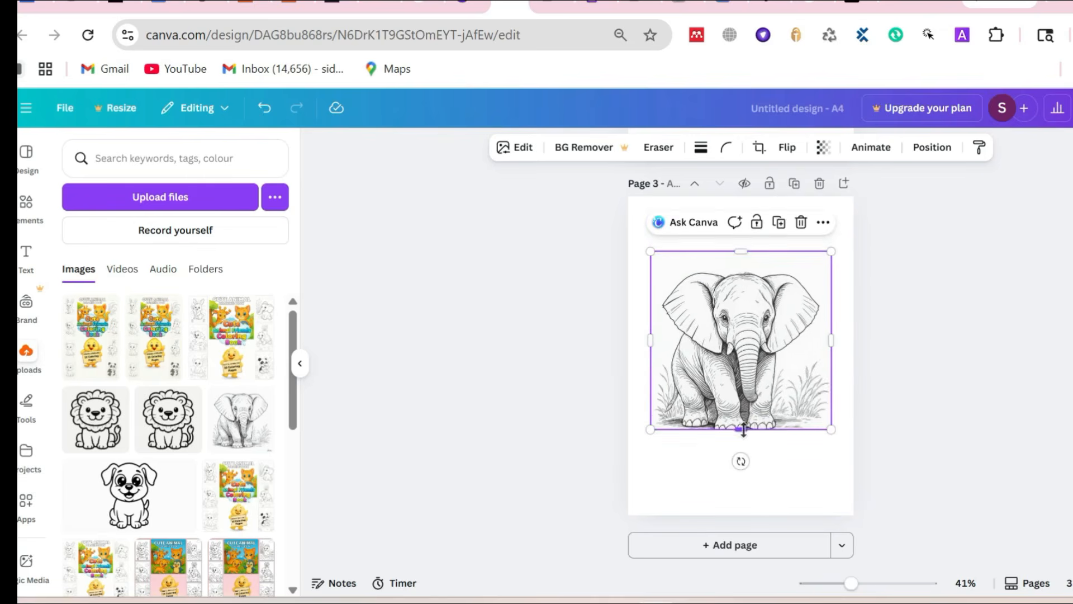
{"action": "left_click_drag", "start_coordinate": [741, 430], "coordinate": [742, 456]}
{"action": "left_click_drag", "start_coordinate": [832, 364], "coordinate": [843, 353]}
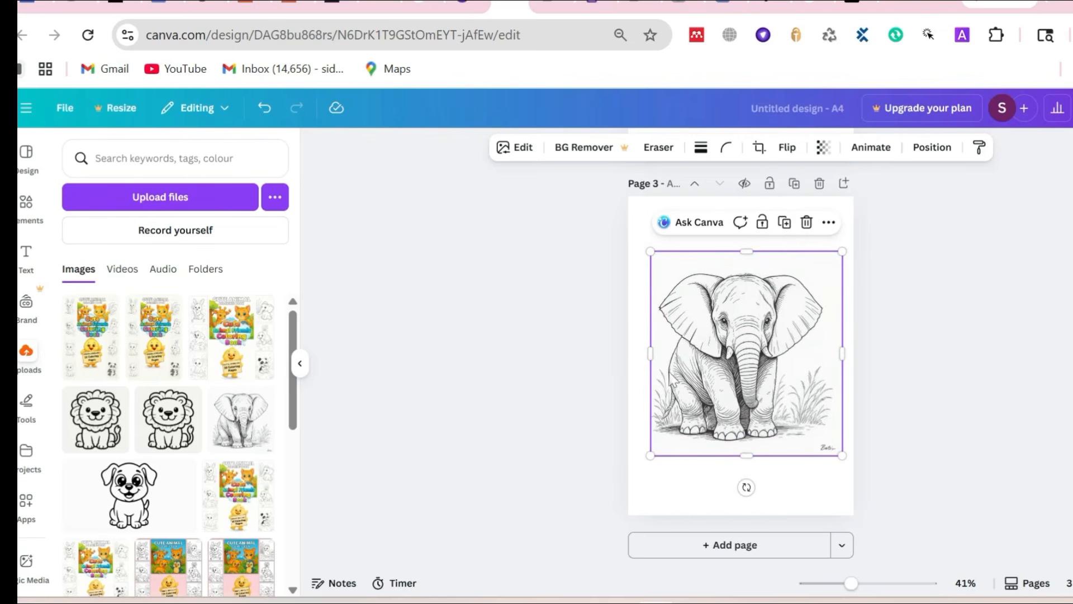
{"action": "left_click_drag", "start_coordinate": [650, 354], "coordinate": [628, 354]}
{"action": "left_click_drag", "start_coordinate": [735, 456], "coordinate": [735, 470]}
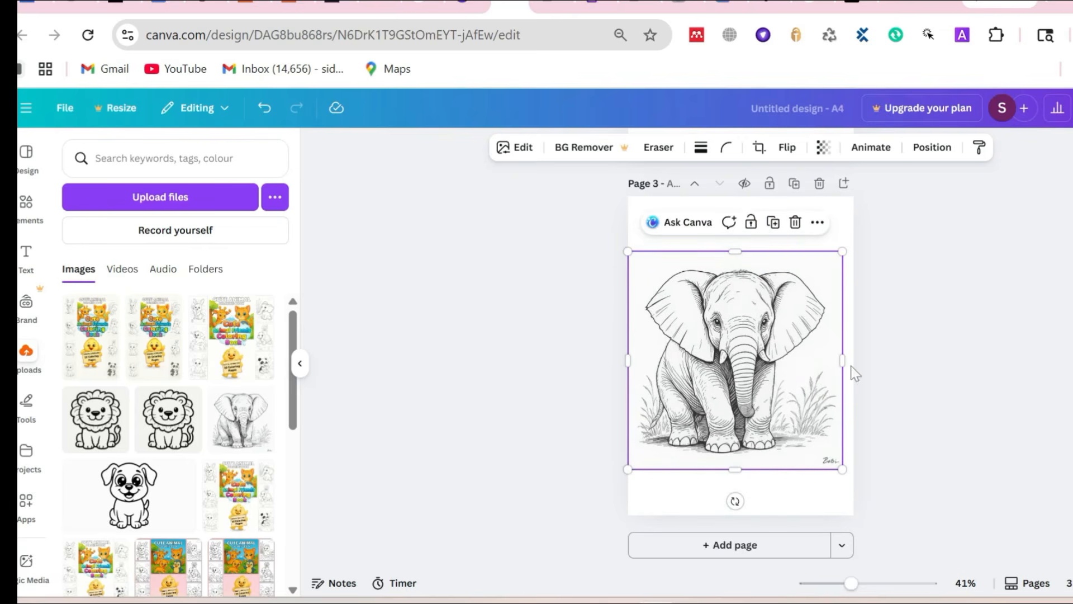
{"action": "left_click", "coordinate": [985, 370]}
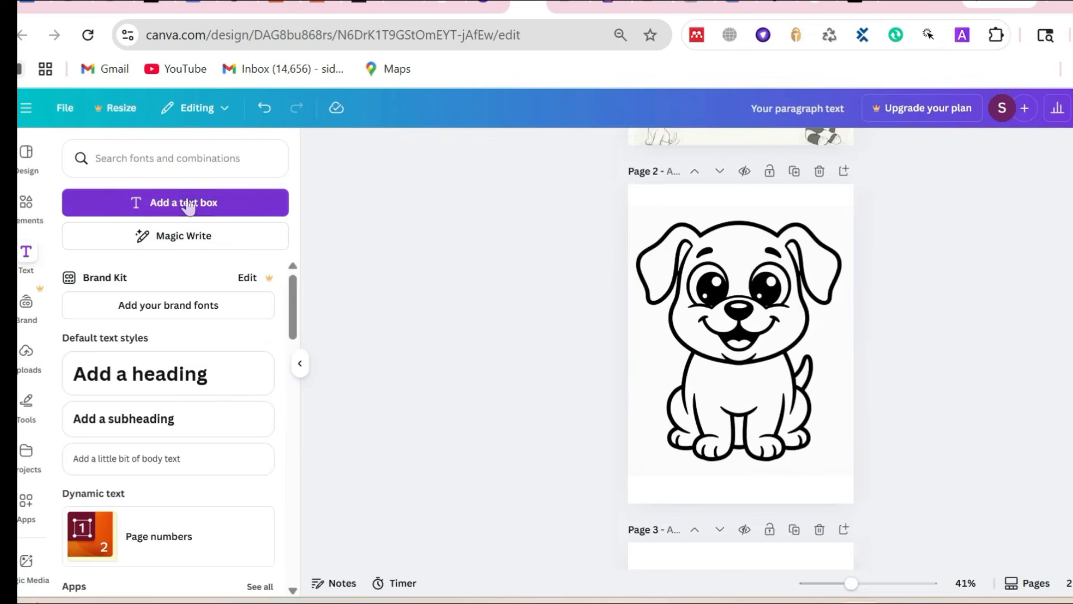
Step: Add a text box reading "Page 1" to the puppy page, enlarge it to size 30.5 and place it below the puppy's feet
{"action": "left_click", "coordinate": [186, 204]}
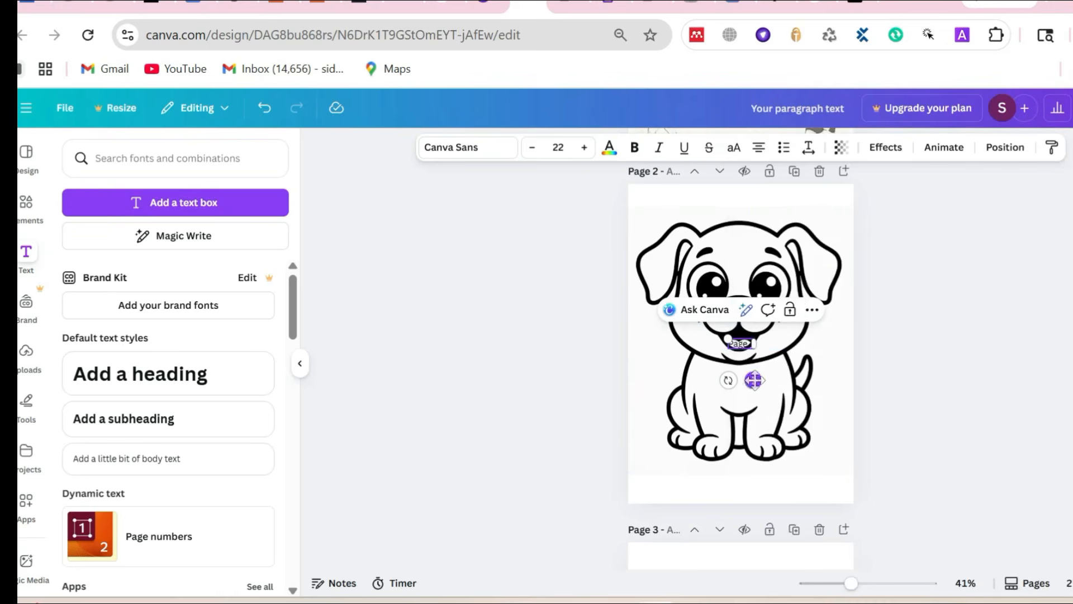
{"action": "left_click_drag", "start_coordinate": [753, 381], "coordinate": [755, 512]}
{"action": "left_click_drag", "start_coordinate": [729, 468], "coordinate": [717, 465]}
{"action": "left_click_drag", "start_coordinate": [748, 510], "coordinate": [753, 514]}
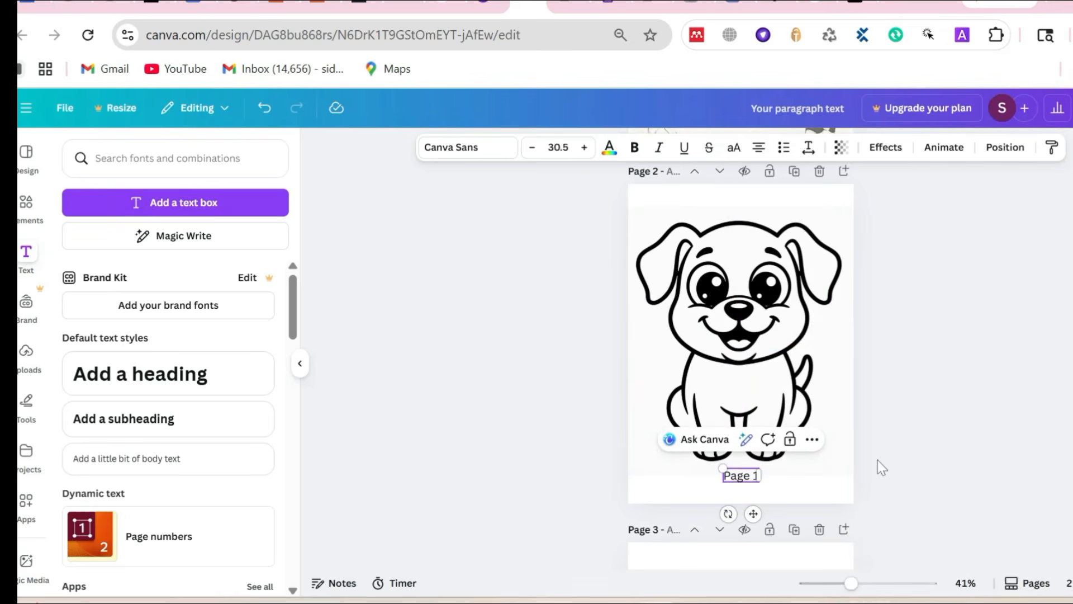
Step: Add a text box on the blank page after the cover reading "This book is designed for kids ages 3 to 7 Have fun coloring"
{"action": "scroll", "coordinate": [882, 467], "scroll_direction": "up", "scroll_amount": 5}
{"action": "left_click", "coordinate": [819, 456]}
{"action": "left_click", "coordinate": [184, 202]}
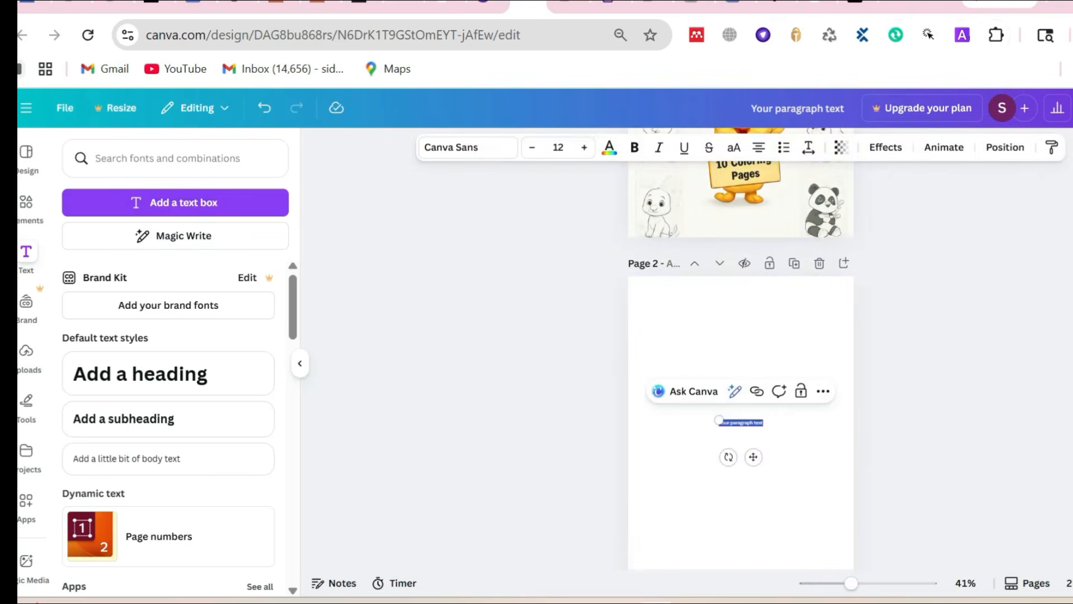
{"action": "right_click", "coordinate": [746, 422]}
{"action": "left_click", "coordinate": [791, 200]}
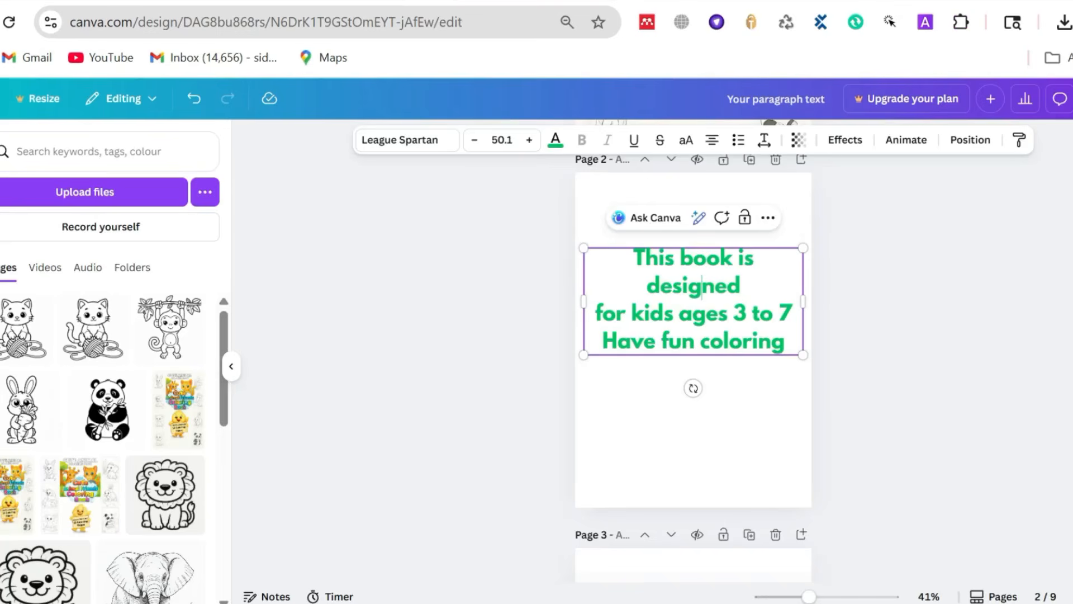
Step: Read through the green message on page 2, and review all pages from the cover to the panda drawing
{"action": "left_click_drag", "start_coordinate": [672, 255], "coordinate": [784, 255]}
{"action": "left_click_drag", "start_coordinate": [647, 287], "coordinate": [744, 286]}
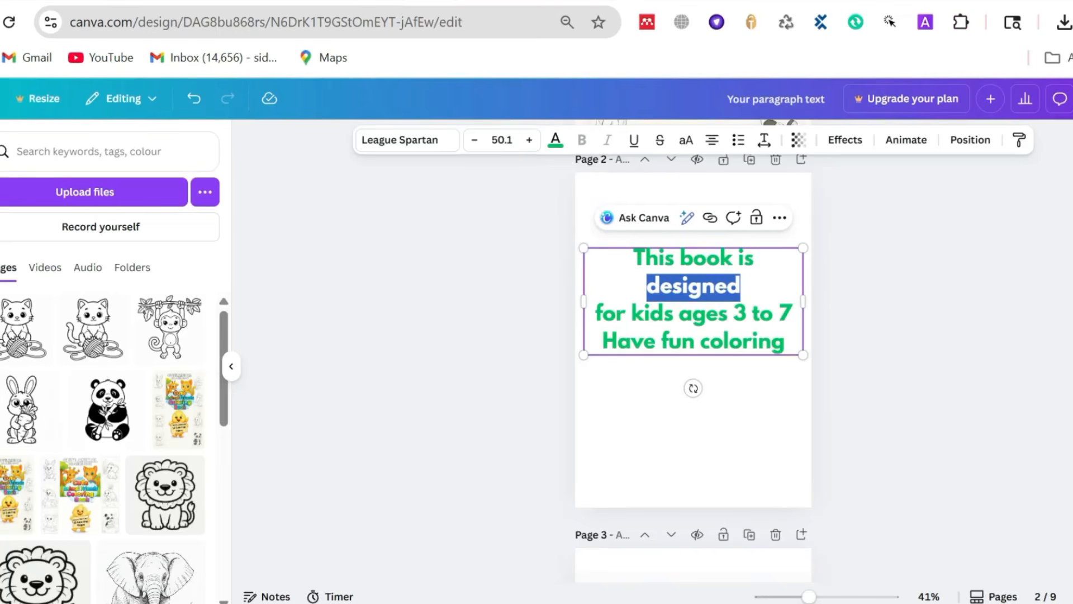
{"action": "left_click_drag", "start_coordinate": [595, 314], "coordinate": [793, 314]}
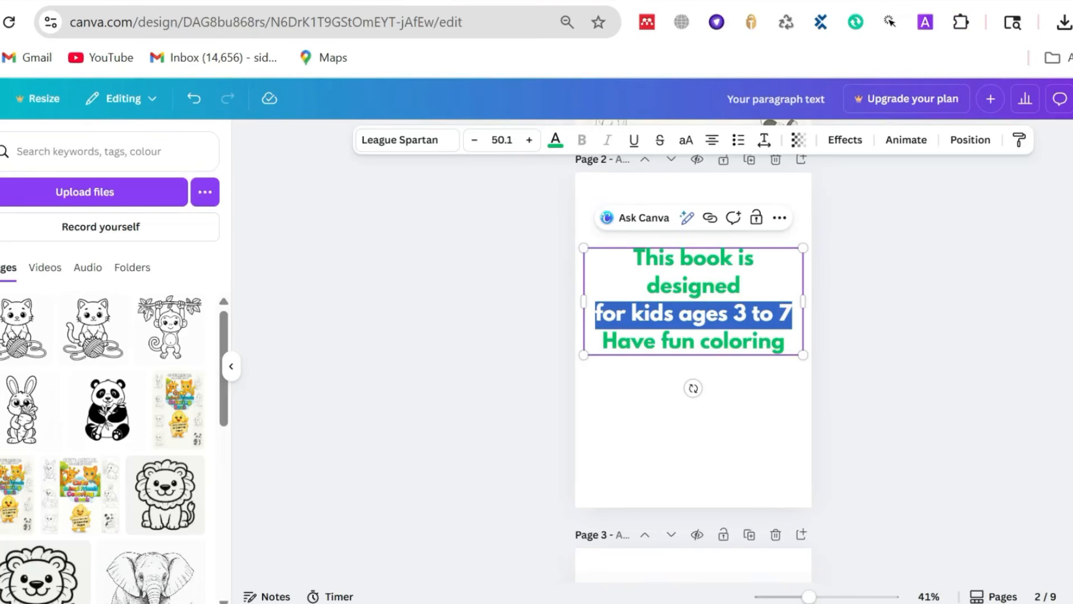
{"action": "left_click_drag", "start_coordinate": [603, 341], "coordinate": [787, 342]}
{"action": "left_click", "coordinate": [752, 410]}
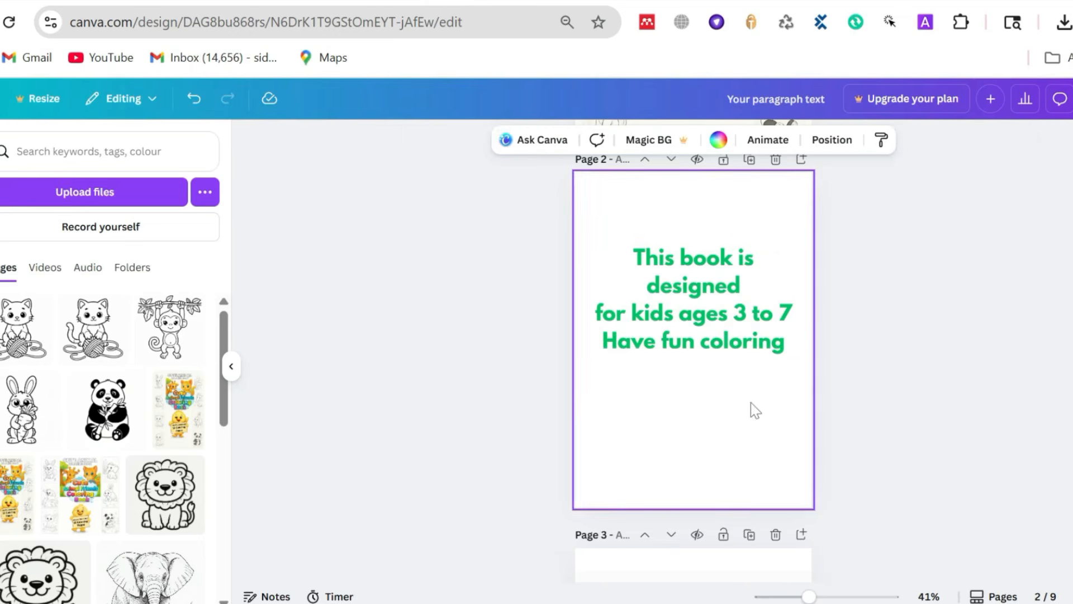
{"action": "scroll", "coordinate": [701, 302], "scroll_direction": "up", "scroll_amount": 5}
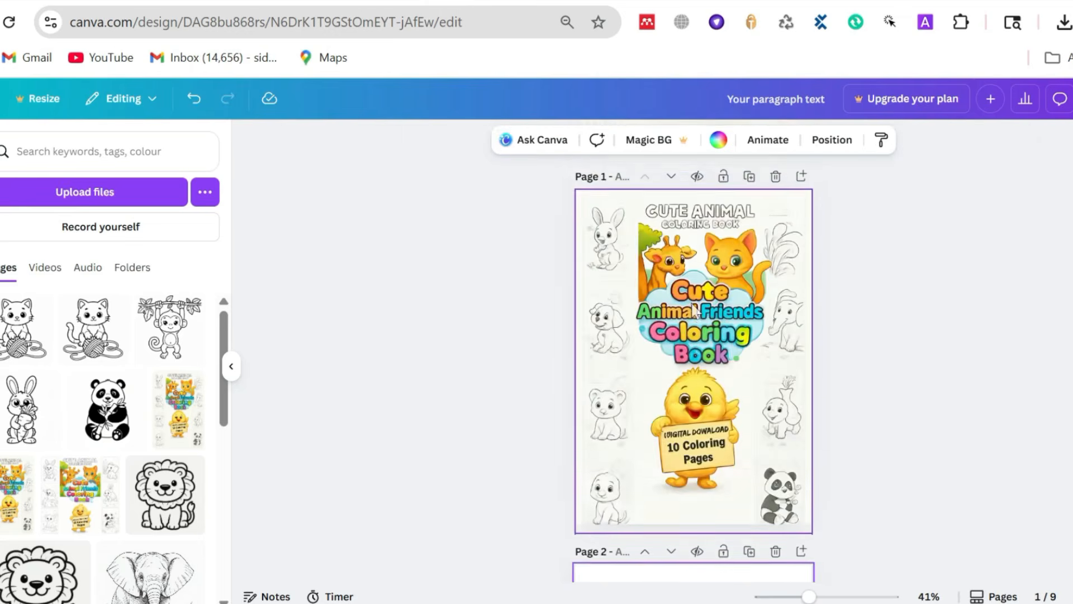
{"action": "scroll", "coordinate": [693, 310], "scroll_direction": "down", "scroll_amount": 15}
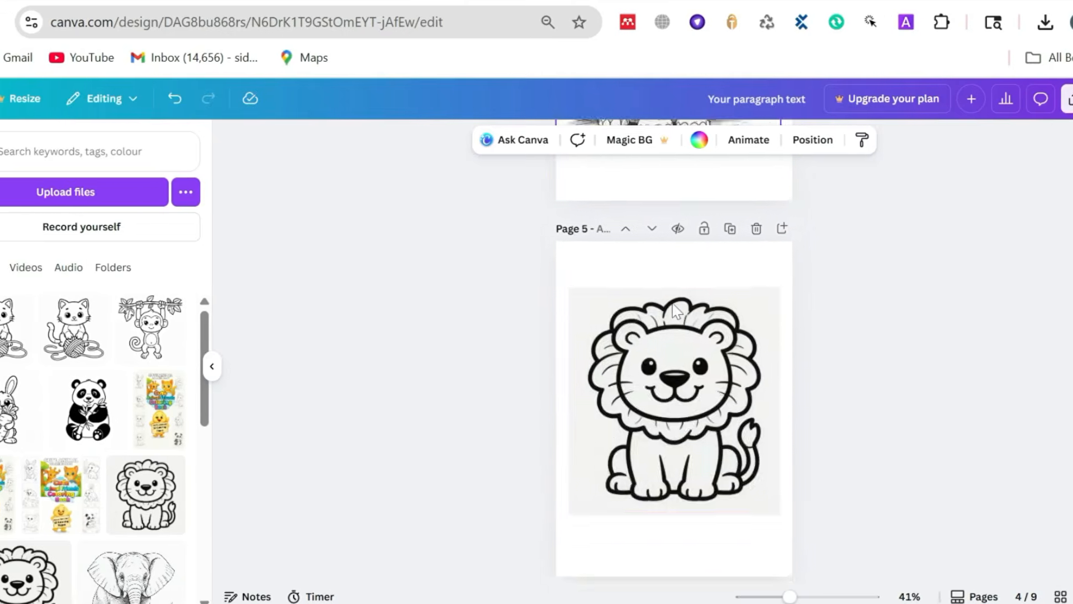
{"action": "scroll", "coordinate": [676, 310], "scroll_direction": "down", "scroll_amount": 12}
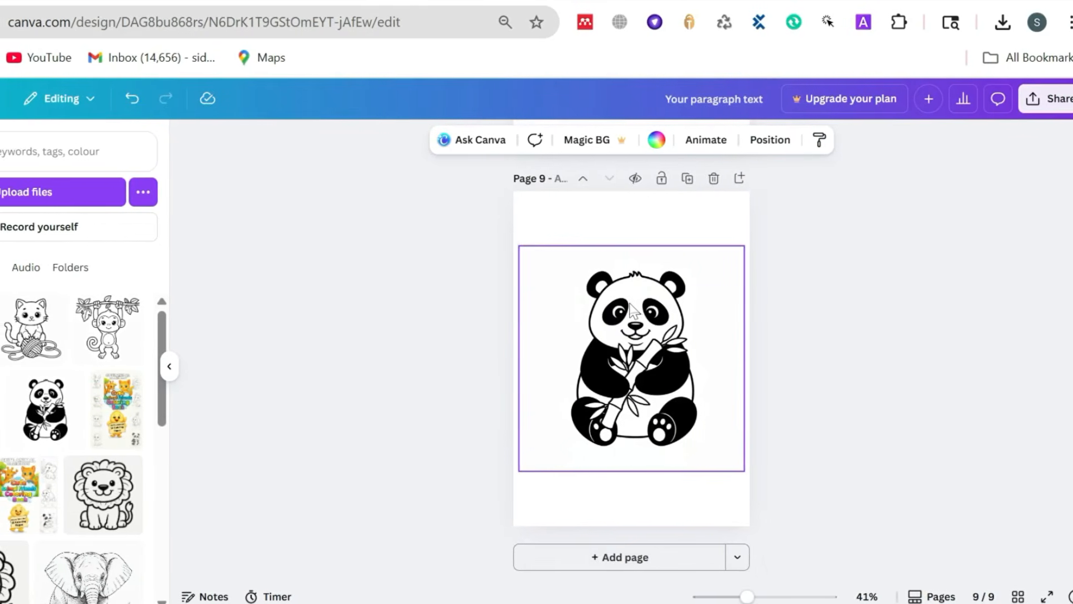
{"action": "scroll", "coordinate": [630, 309], "scroll_direction": "up", "scroll_amount": 12}
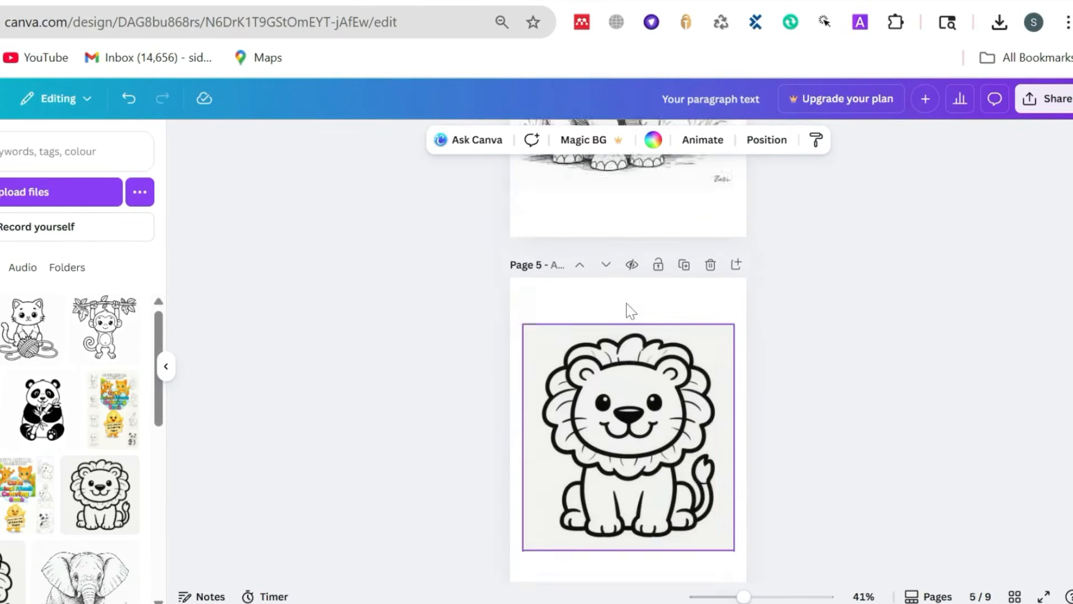
{"action": "scroll", "coordinate": [631, 309], "scroll_direction": "up", "scroll_amount": 12}
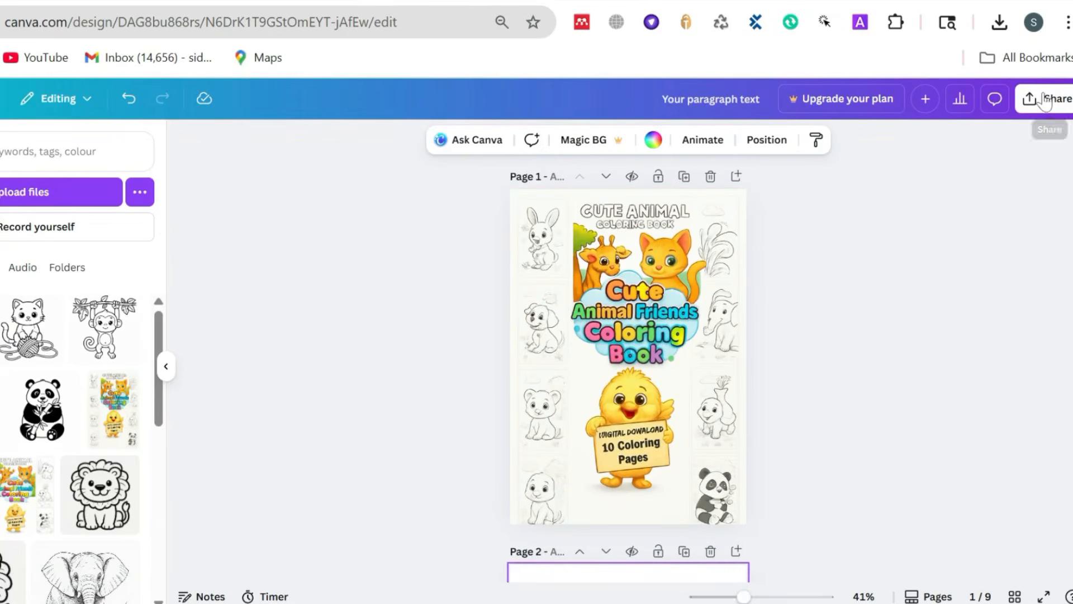
Step: Download pages 1–9 of the coloring book as a PDF Standard file
{"action": "left_click", "coordinate": [1045, 100]}
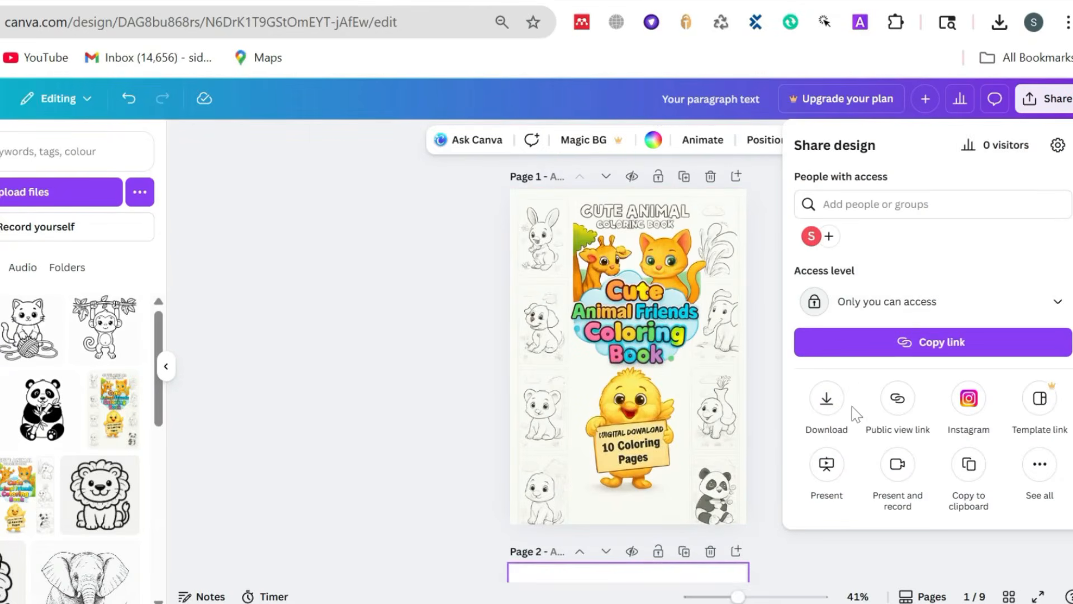
{"action": "left_click", "coordinate": [827, 401]}
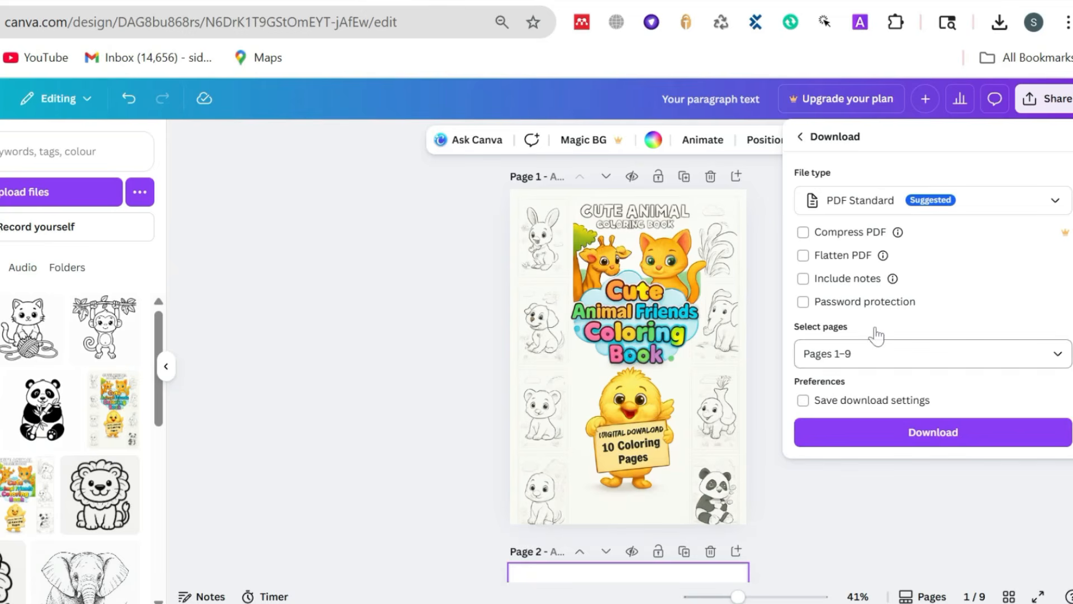
{"action": "left_click", "coordinate": [874, 204]}
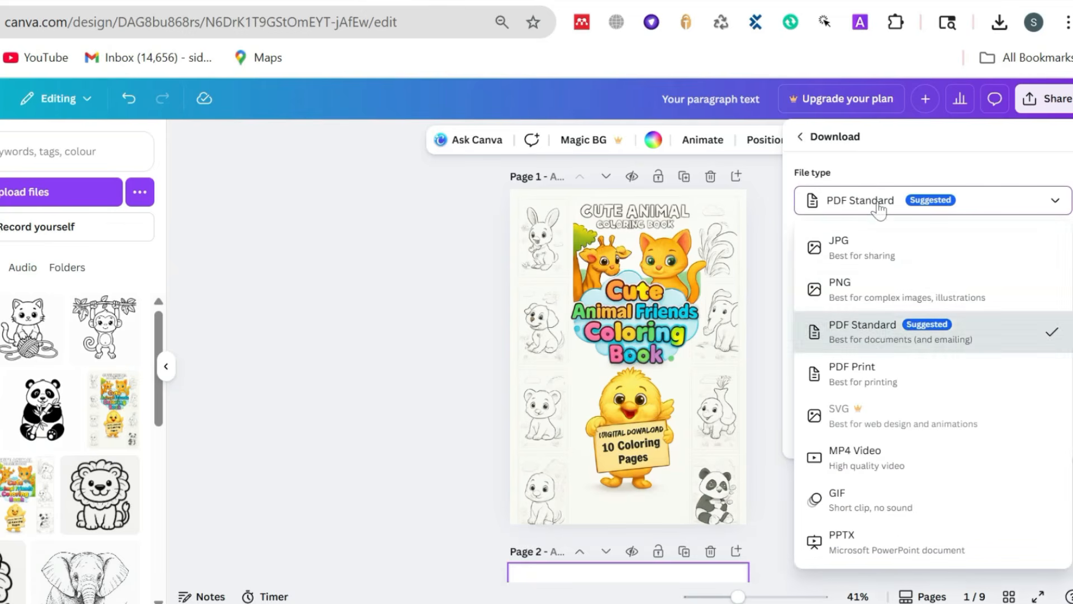
{"action": "left_click", "coordinate": [888, 325]}
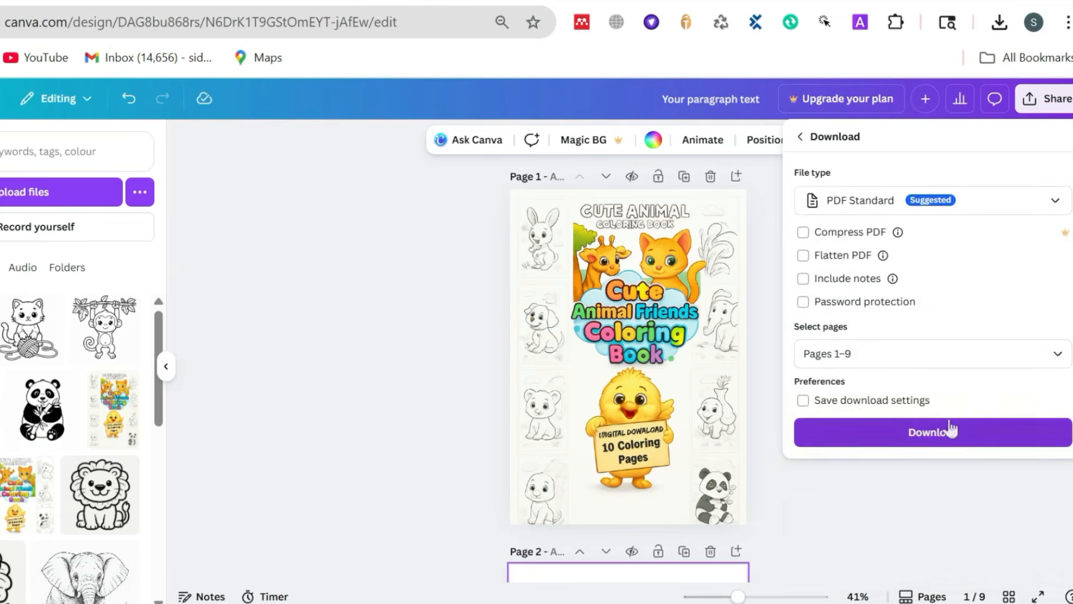
{"action": "left_click", "coordinate": [943, 434]}
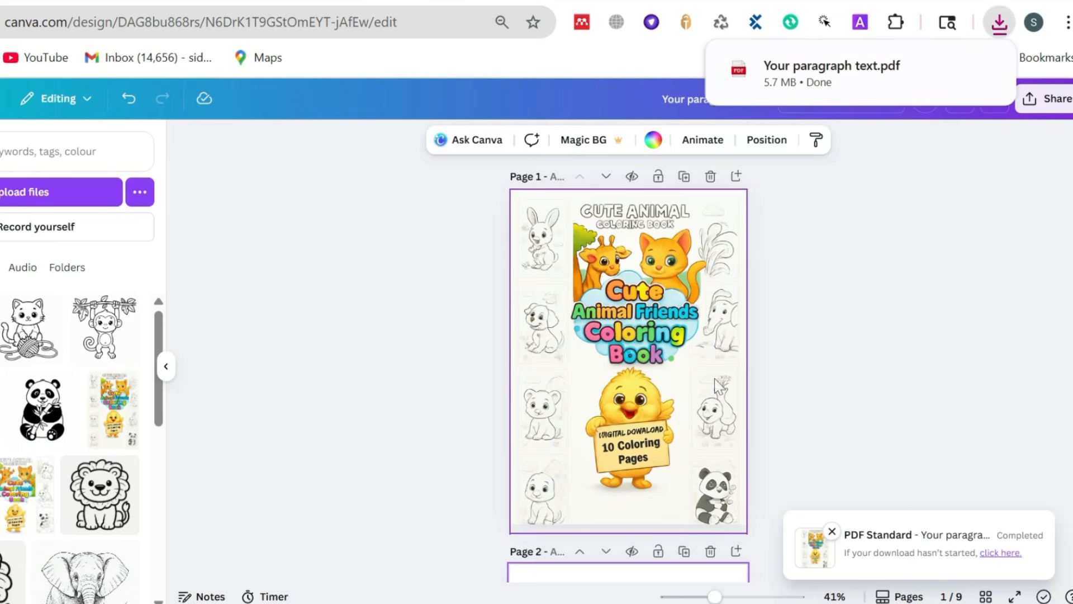
Step: Open the downloaded PDF in the browser and examine its pages from the cover to the panda drawing
{"action": "left_click", "coordinate": [816, 79]}
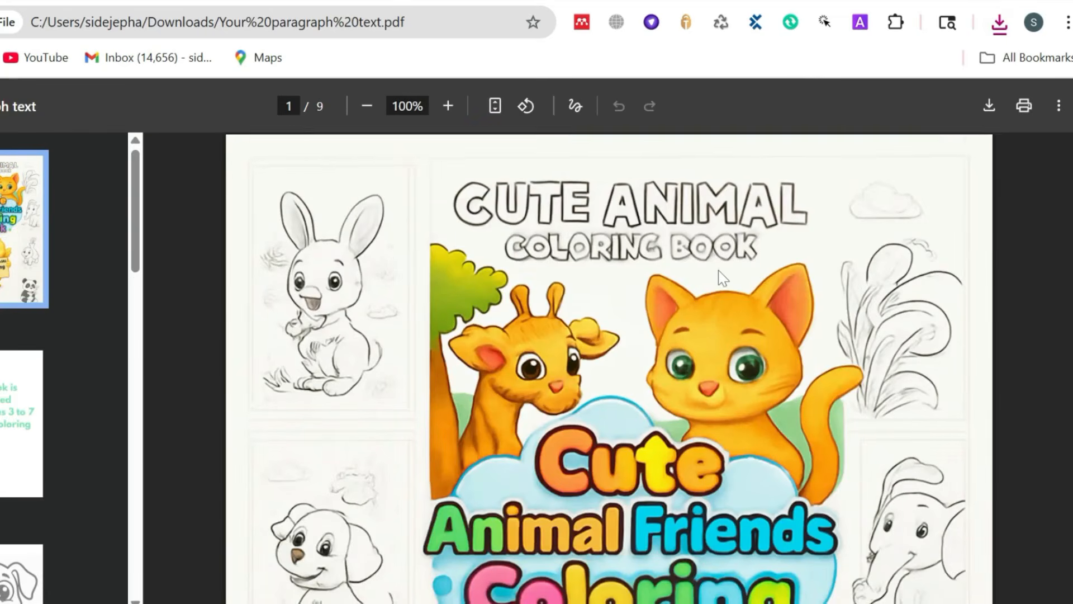
{"action": "scroll", "coordinate": [723, 276], "scroll_direction": "down", "scroll_amount": 12}
{"action": "scroll", "coordinate": [719, 271], "scroll_direction": "down", "scroll_amount": 20}
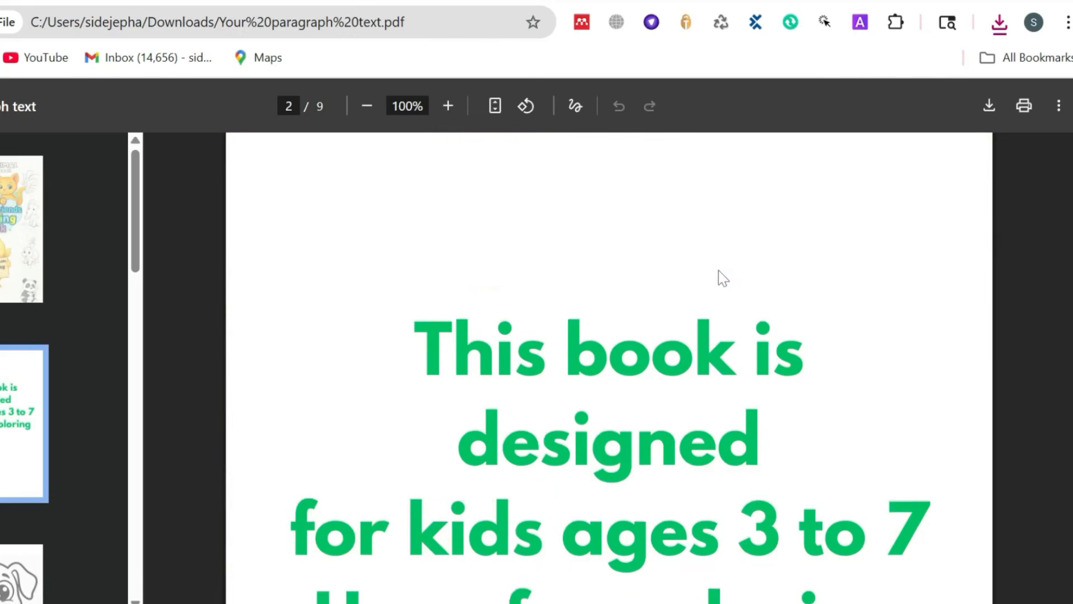
{"action": "scroll", "coordinate": [718, 271], "scroll_direction": "down", "scroll_amount": 15}
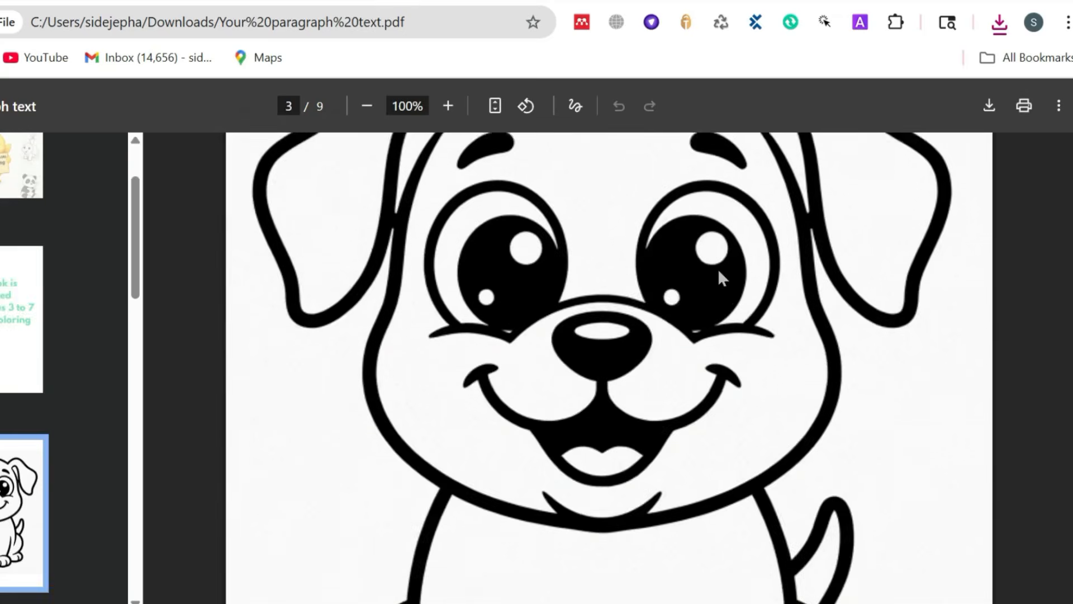
{"action": "scroll", "coordinate": [719, 271], "scroll_direction": "down", "scroll_amount": 15}
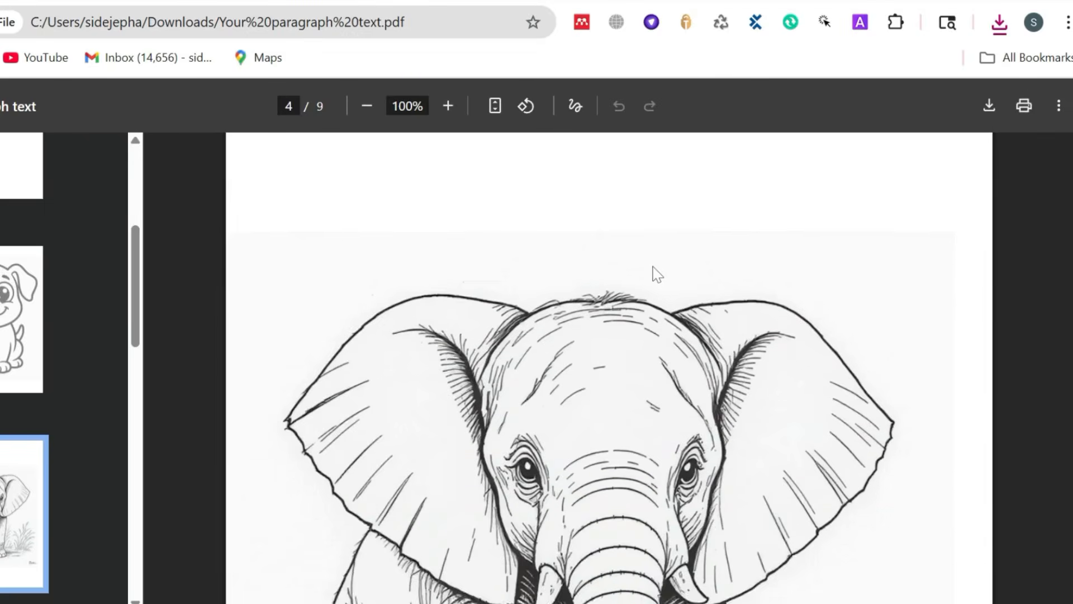
{"action": "scroll", "coordinate": [658, 274], "scroll_direction": "down", "scroll_amount": 15}
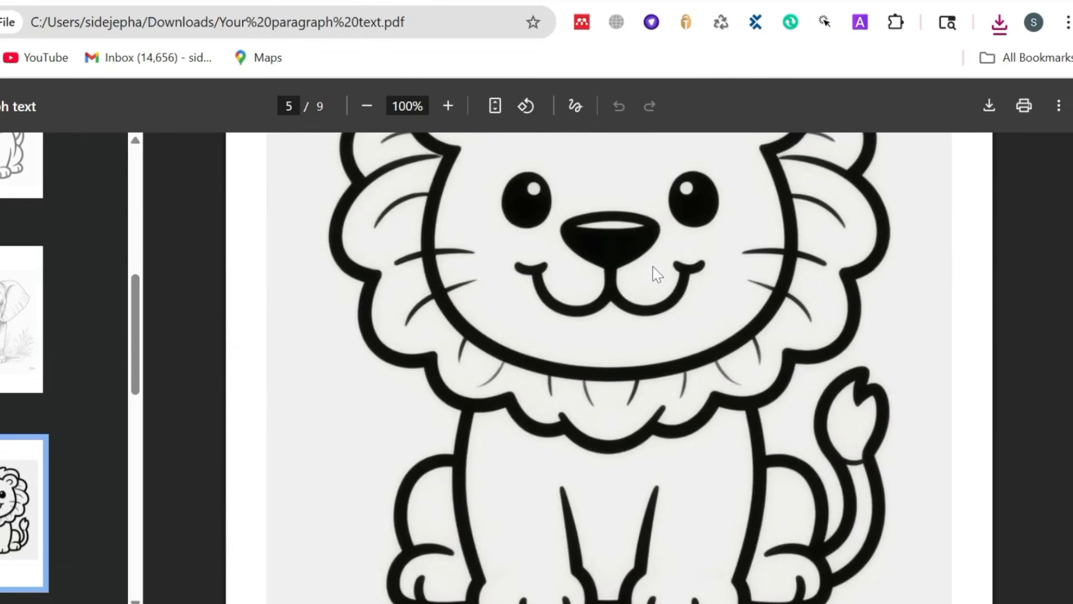
{"action": "scroll", "coordinate": [658, 274], "scroll_direction": "down", "scroll_amount": 15}
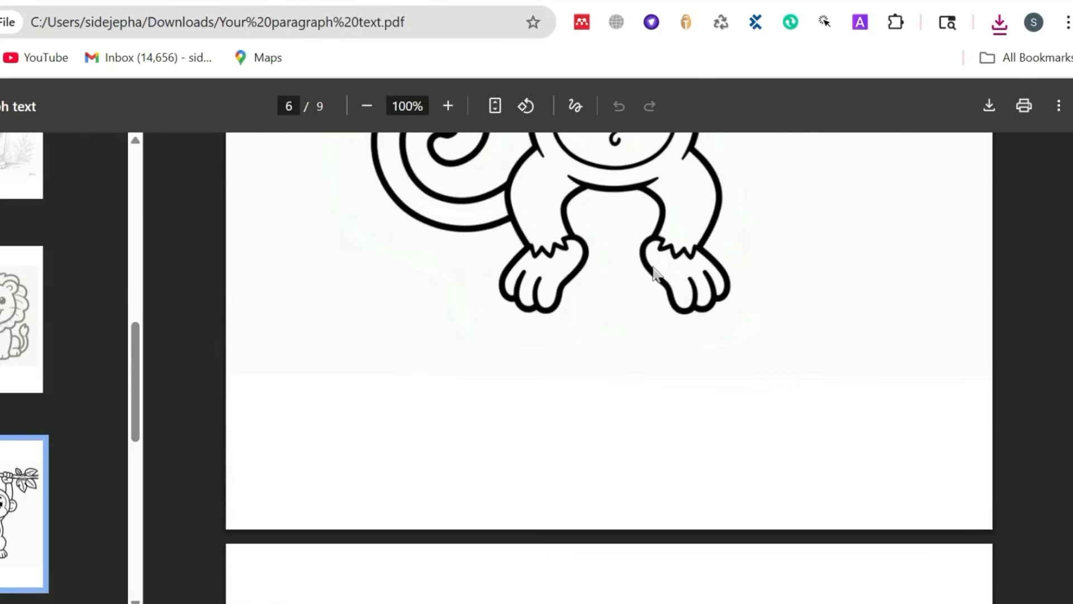
{"action": "scroll", "coordinate": [657, 274], "scroll_direction": "down", "scroll_amount": 15}
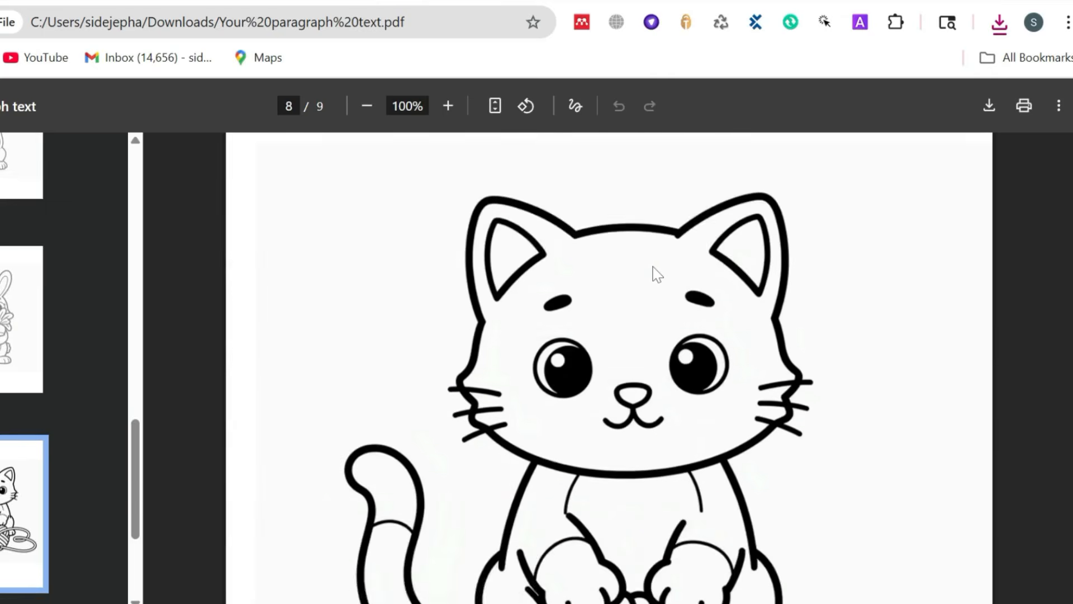
{"action": "scroll", "coordinate": [657, 274], "scroll_direction": "down", "scroll_amount": 8}
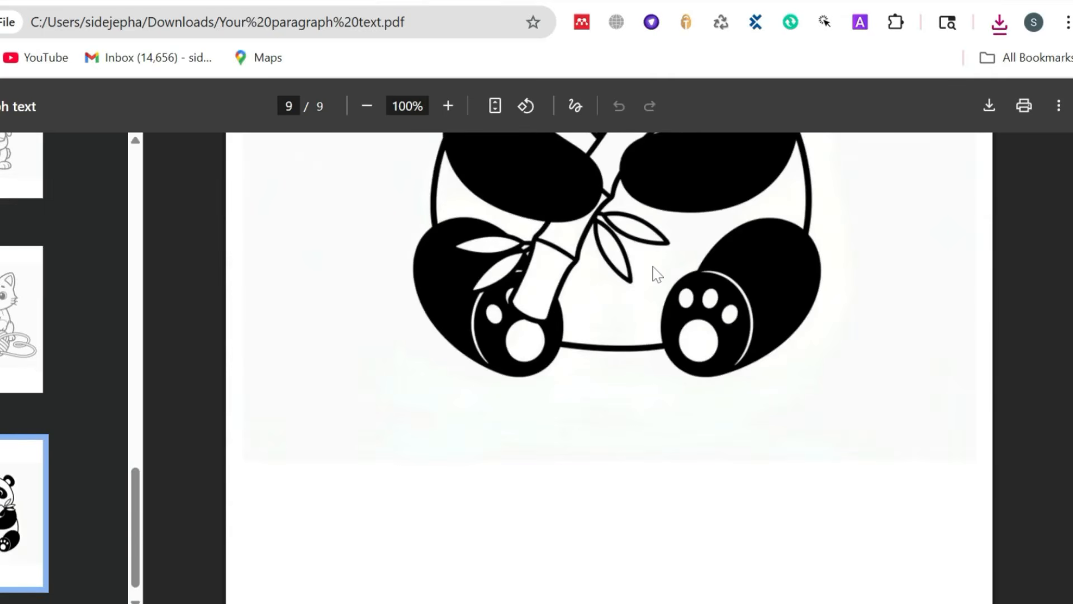
{"action": "scroll", "coordinate": [657, 274], "scroll_direction": "up", "scroll_amount": 5}
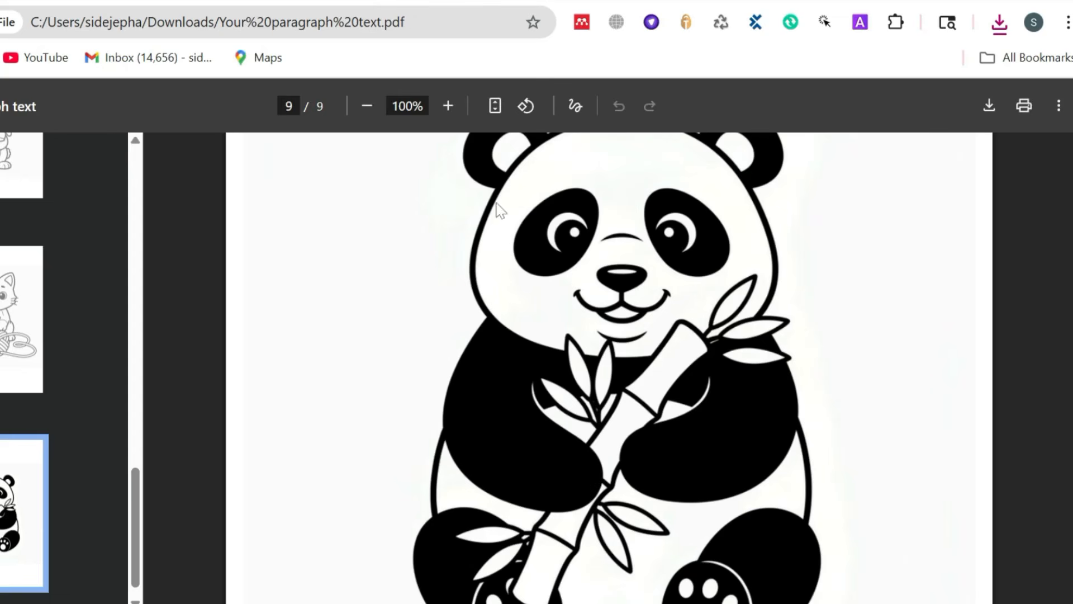
Step: Set the PDF zoom to 33% and look back through the whole pages up to the cover
{"action": "left_click", "coordinate": [366, 106]}
{"action": "left_click", "coordinate": [366, 107]}
{"action": "left_click", "coordinate": [366, 106]}
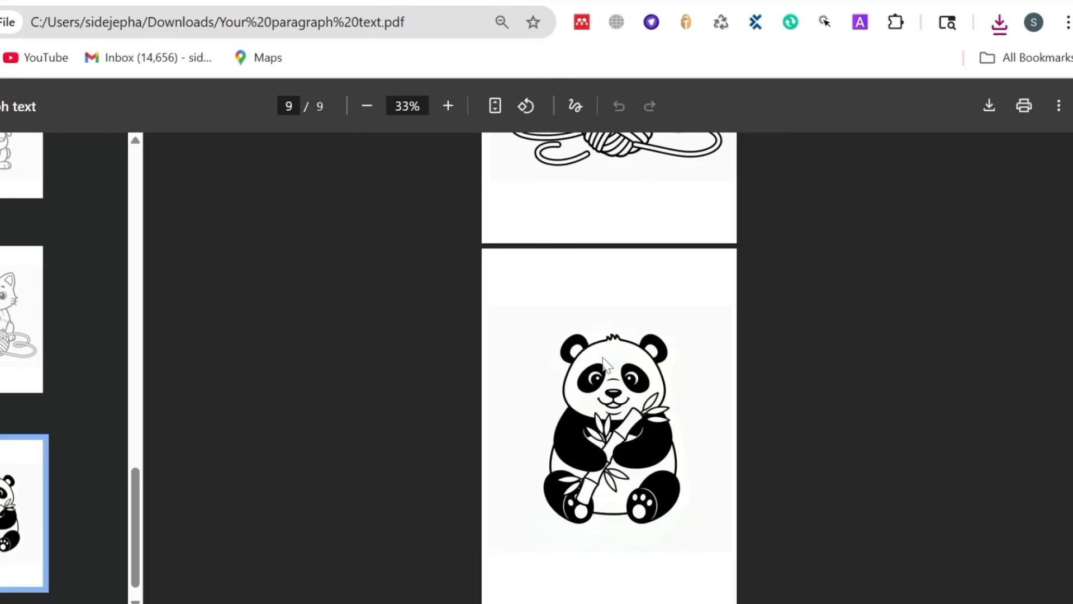
{"action": "scroll", "coordinate": [609, 363], "scroll_direction": "up", "scroll_amount": 10}
{"action": "scroll", "coordinate": [609, 364], "scroll_direction": "up", "scroll_amount": 12}
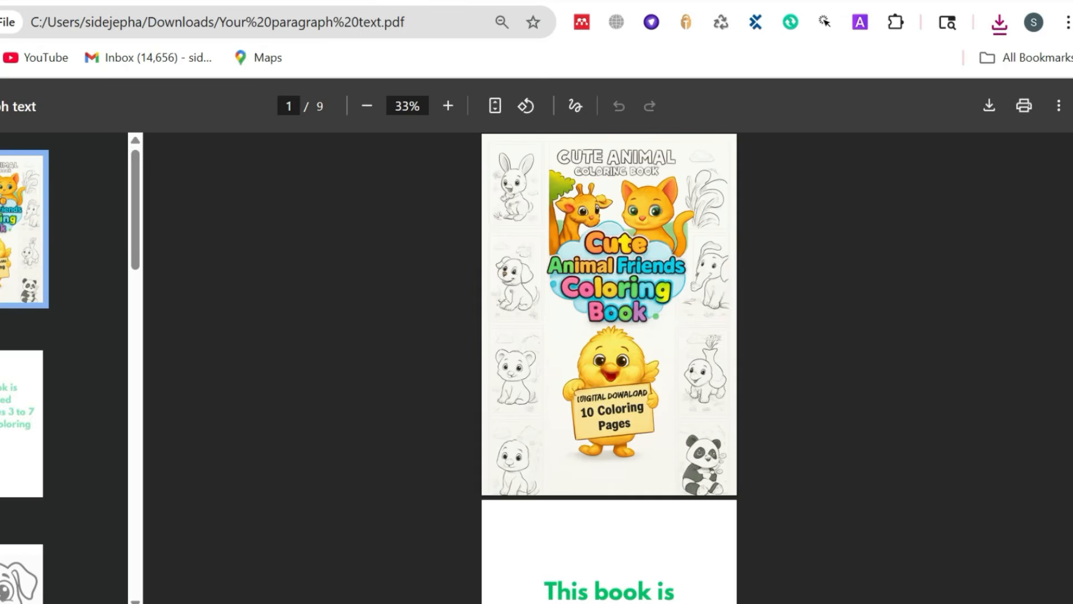
Step: Leave the PDF and switch to the Products page of the Payhip store
{"action": "left_click", "coordinate": [391, 1]}
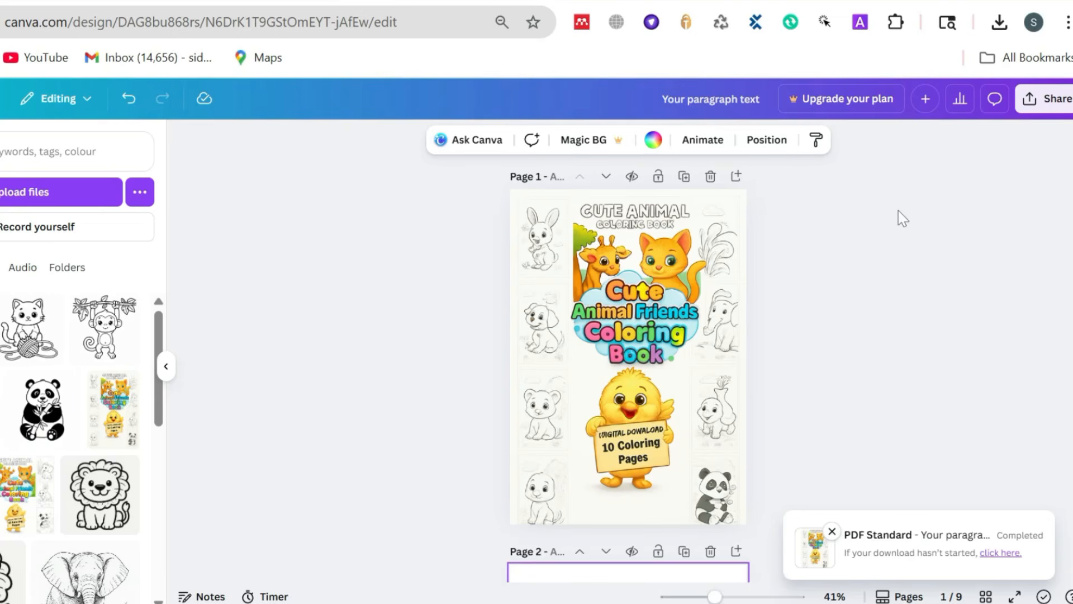
{"action": "left_click", "coordinate": [952, 1]}
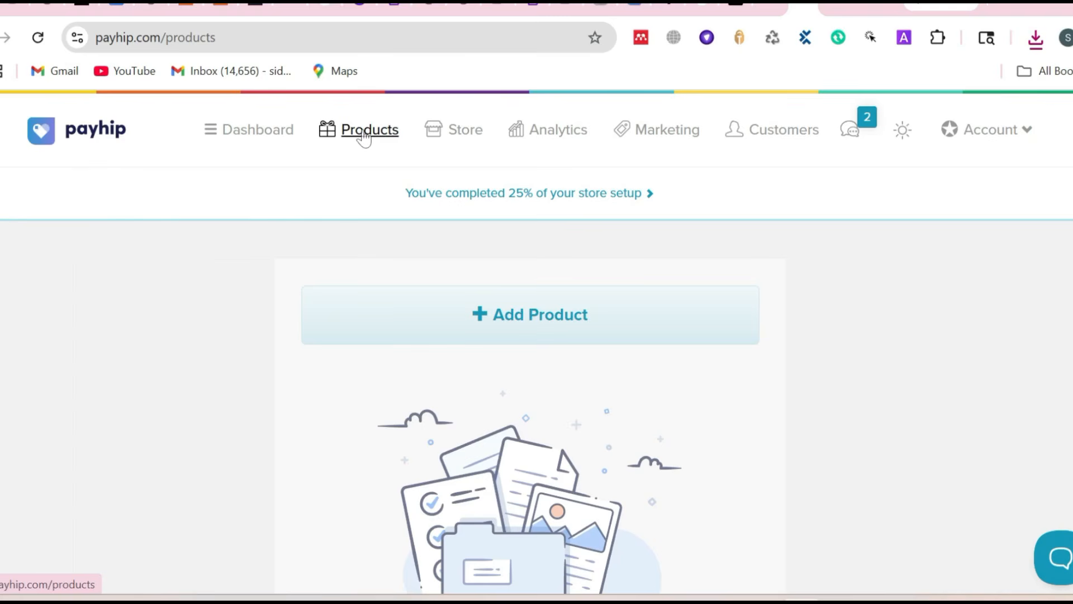
Step: Create a new digital product in the store and upload the Your paragraph text PDF from Downloads as its product file
{"action": "left_click", "coordinate": [481, 314]}
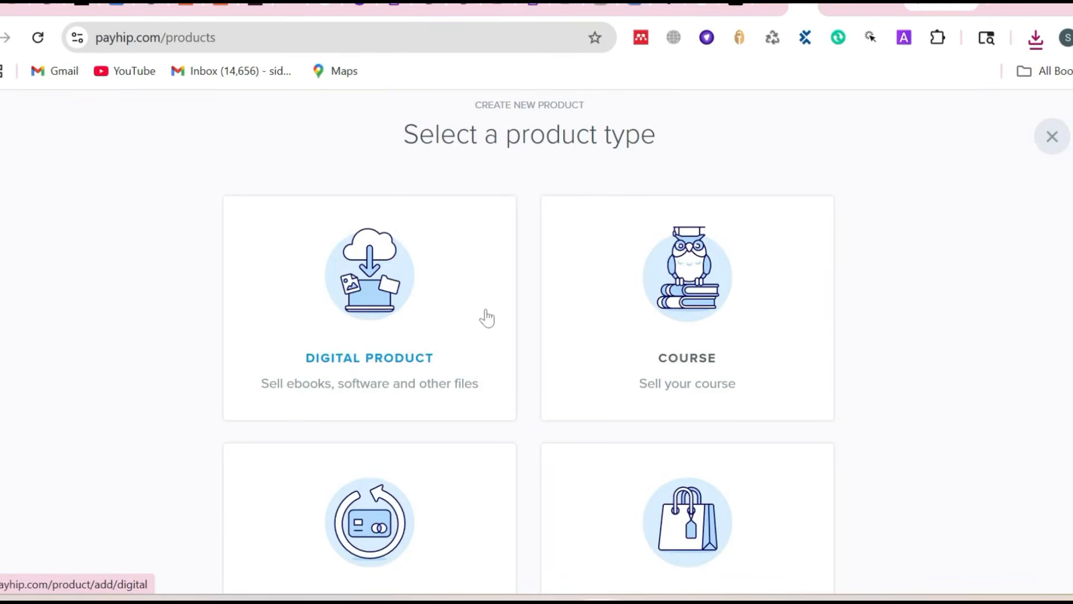
{"action": "left_click", "coordinate": [359, 319]}
{"action": "scroll", "coordinate": [360, 394], "scroll_direction": "down", "scroll_amount": 3}
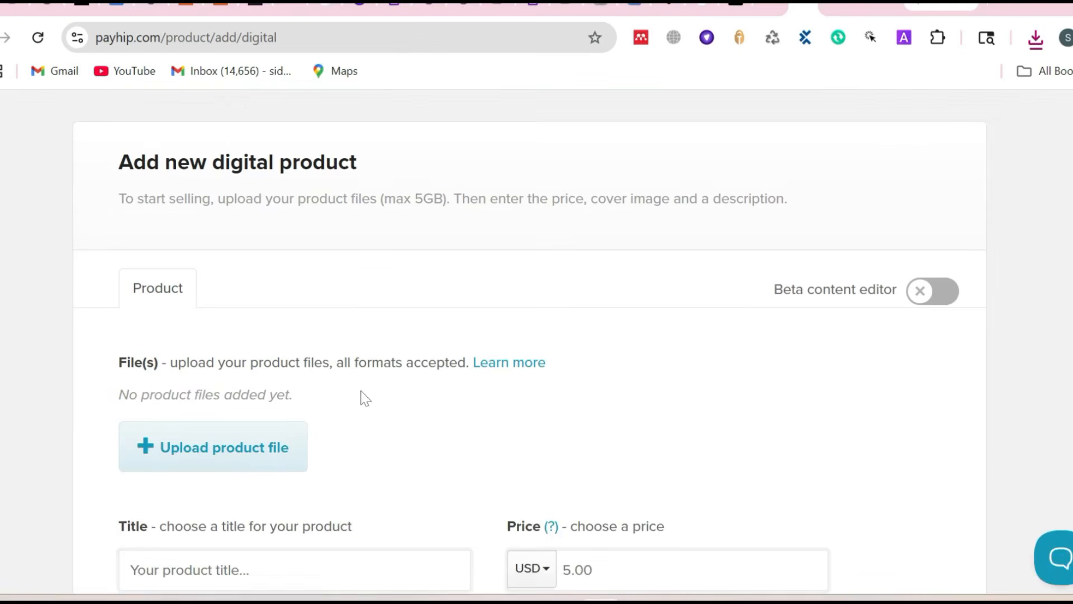
{"action": "scroll", "coordinate": [385, 427], "scroll_direction": "down", "scroll_amount": 2}
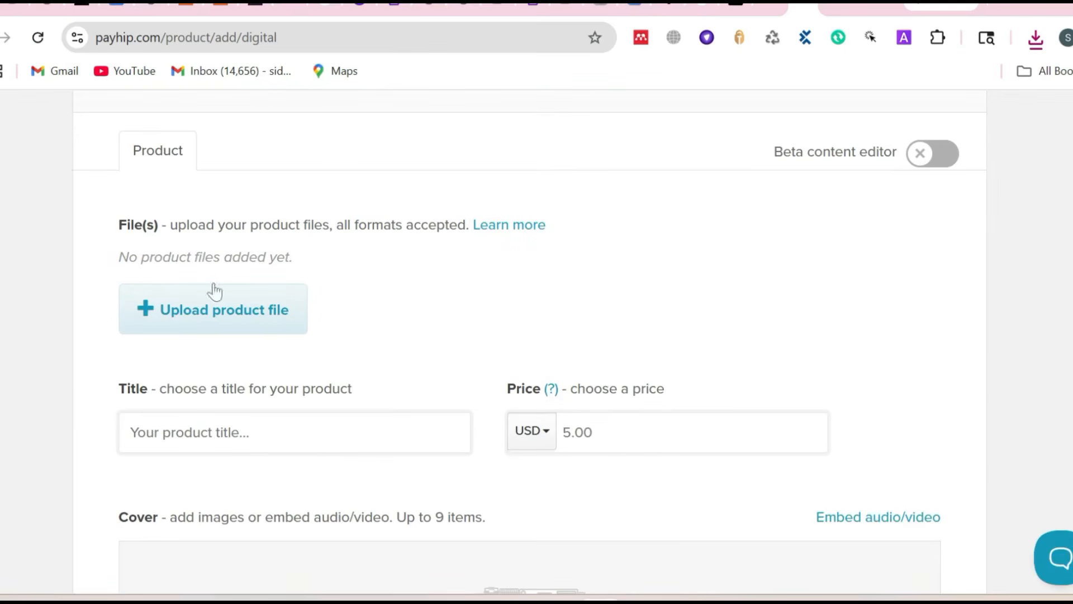
{"action": "left_click", "coordinate": [267, 311]}
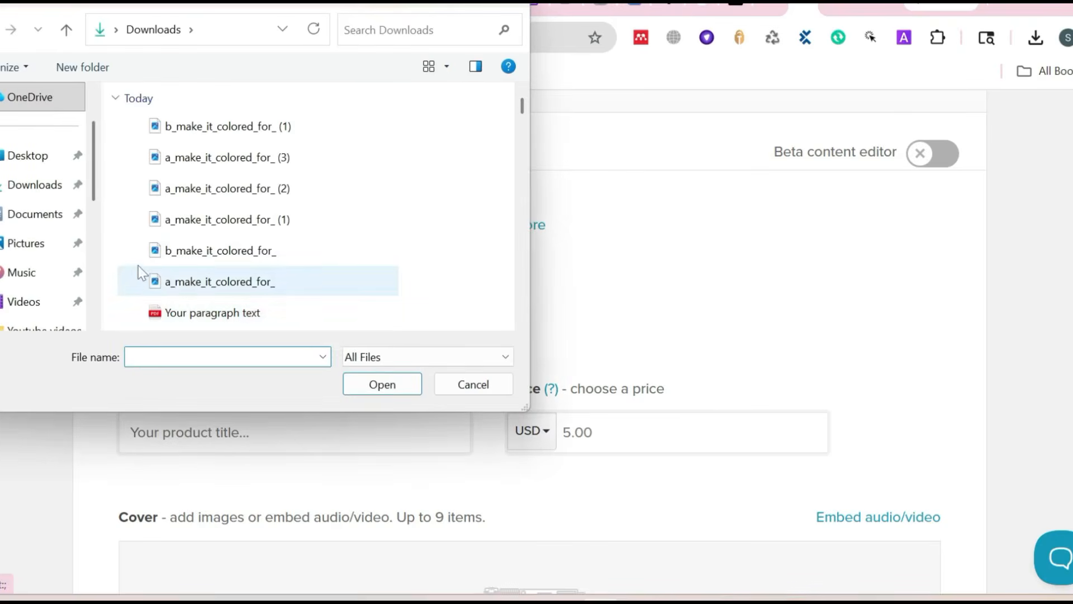
{"action": "double_click", "coordinate": [190, 310]}
Step: Switch to ChatGPT and send the request "Give me a full upload package for this book on Payhip"
{"action": "scroll", "coordinate": [398, 315], "scroll_direction": "down", "scroll_amount": 3}
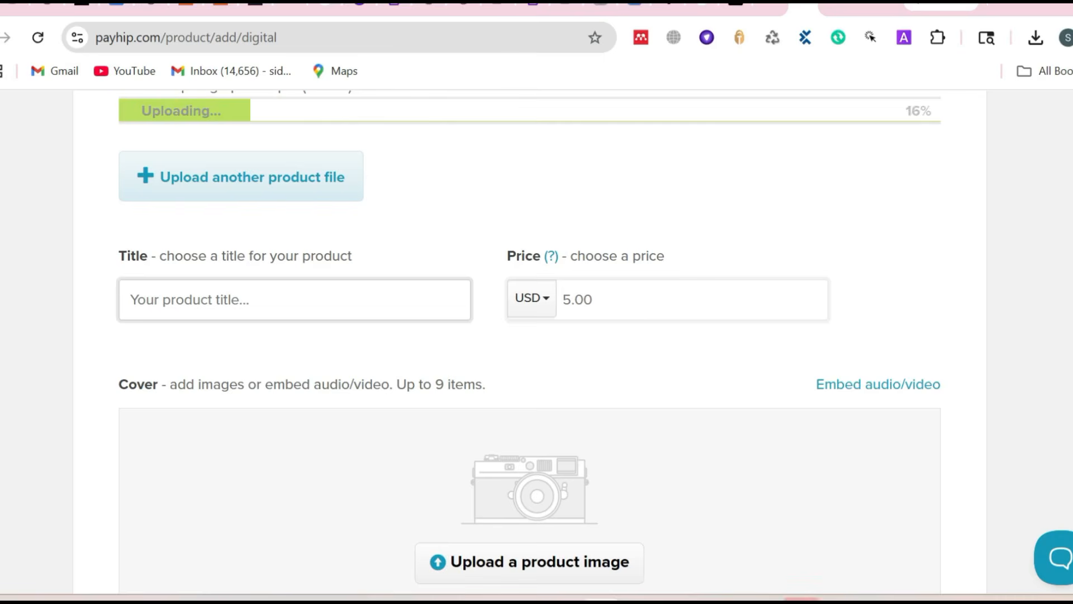
{"action": "left_click", "coordinate": [295, 300]}
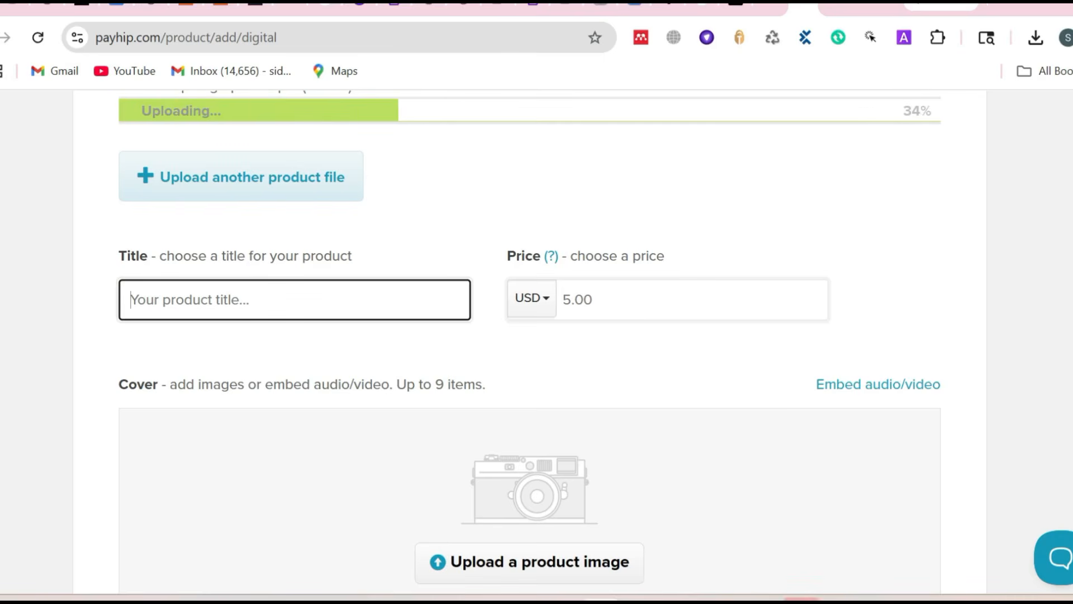
{"action": "left_click", "coordinate": [1004, 5]}
{"action": "left_click_drag", "start_coordinate": [759, 539], "coordinate": [411, 539]}
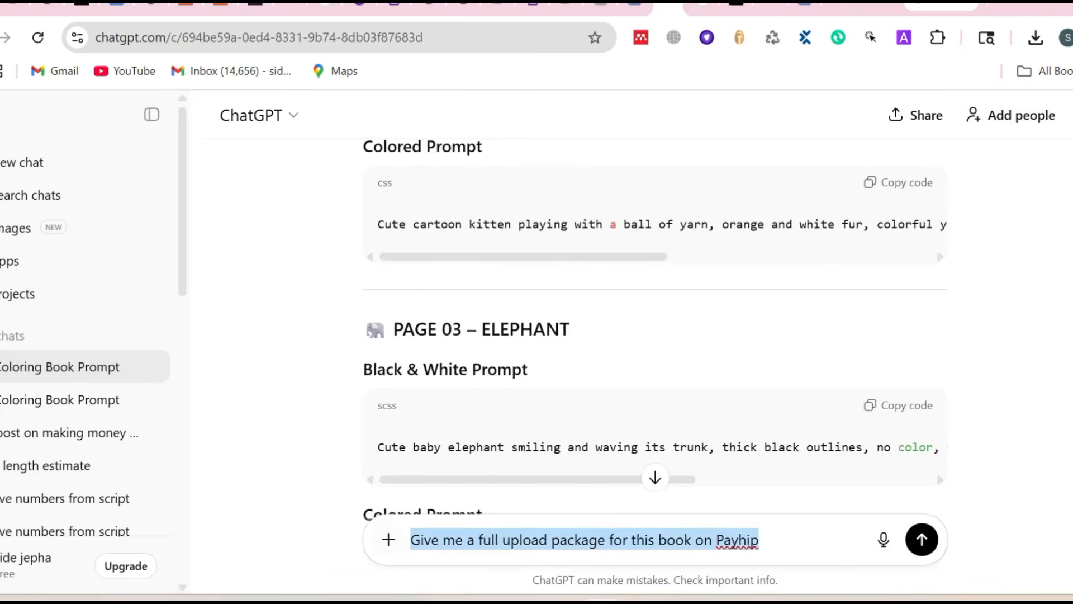
{"action": "left_click", "coordinate": [924, 553]}
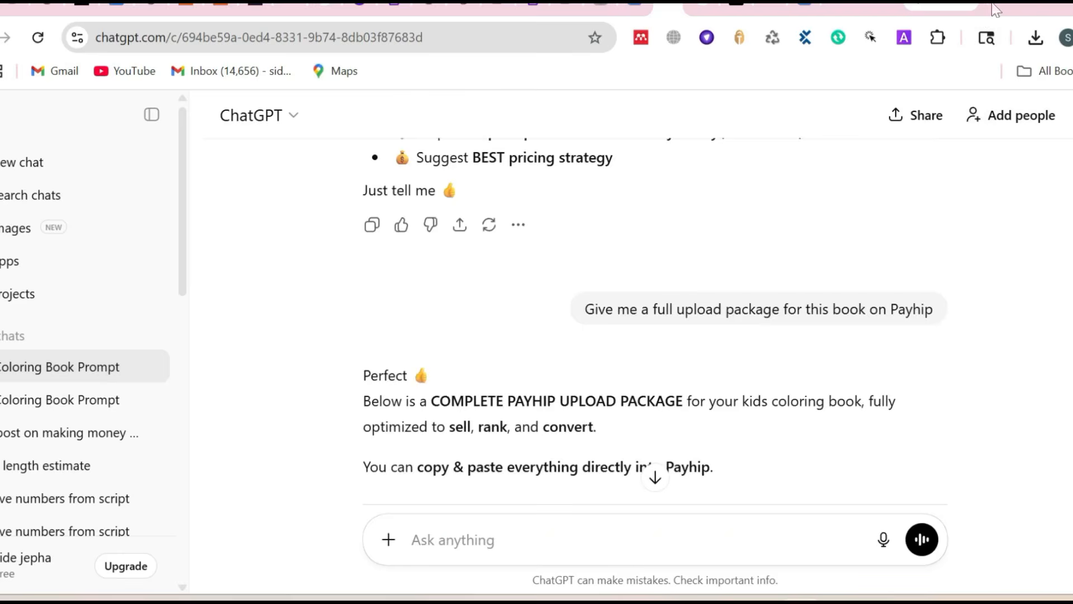
Step: Copy the suggested title "Cute Animal Friends Coloring Book for Kids (Printable PDF)" and paste it as the Payhip product title
{"action": "scroll", "coordinate": [623, 332], "scroll_direction": "down", "scroll_amount": 2}
{"action": "triple_click", "coordinate": [528, 306]}
{"action": "key", "text": "ctrl+c"}
{"action": "right_click", "coordinate": [503, 313]}
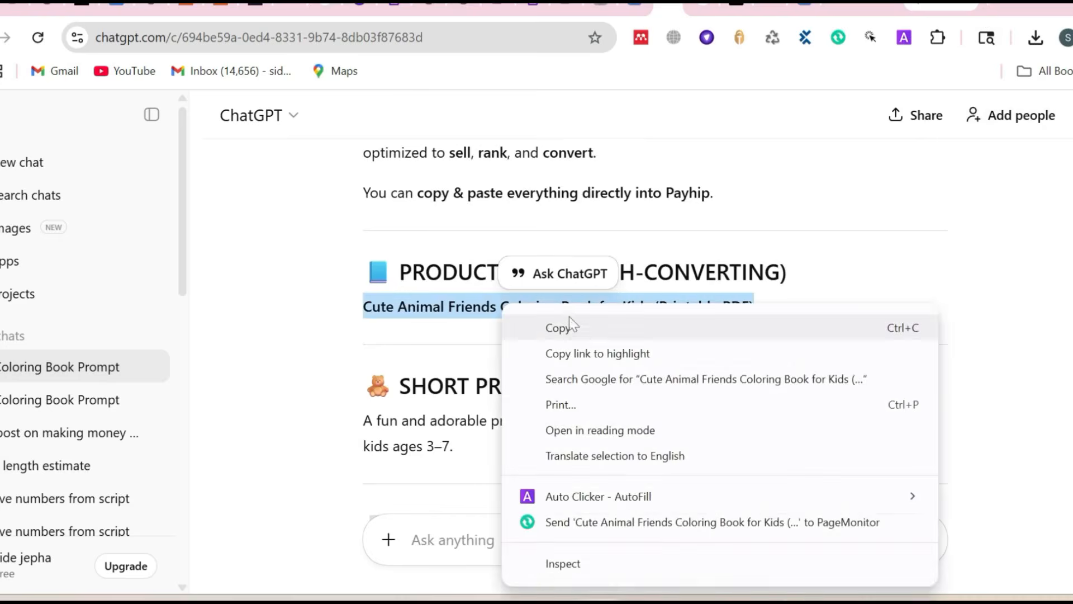
{"action": "left_click", "coordinate": [571, 327]}
{"action": "left_click", "coordinate": [813, 14]}
{"action": "right_click", "coordinate": [311, 276]}
{"action": "left_click", "coordinate": [417, 343]}
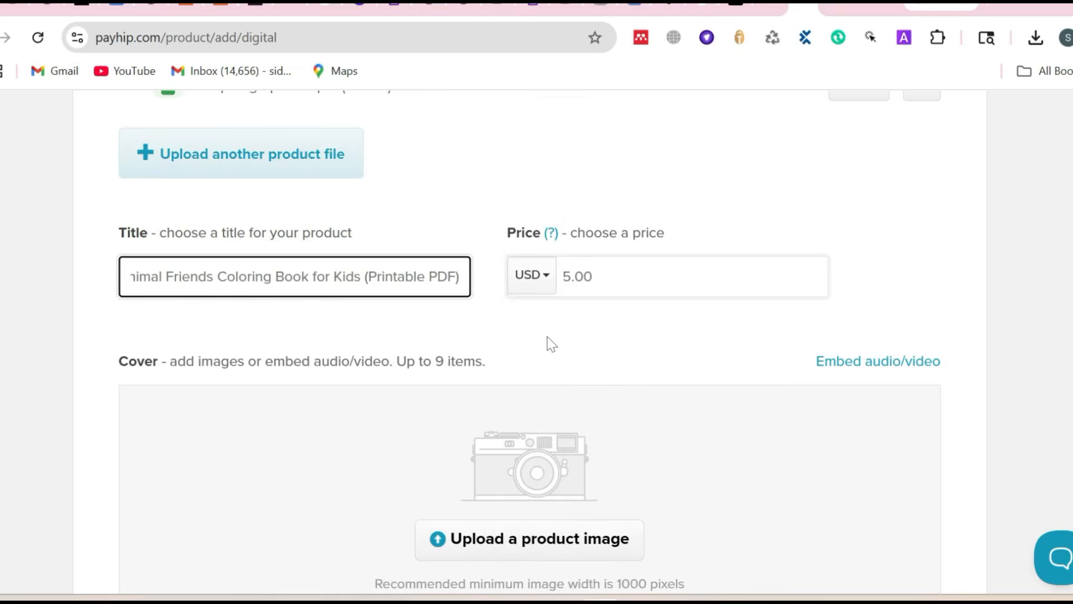
Step: Set the product price to 4.99 USD
{"action": "left_click", "coordinate": [583, 276]}
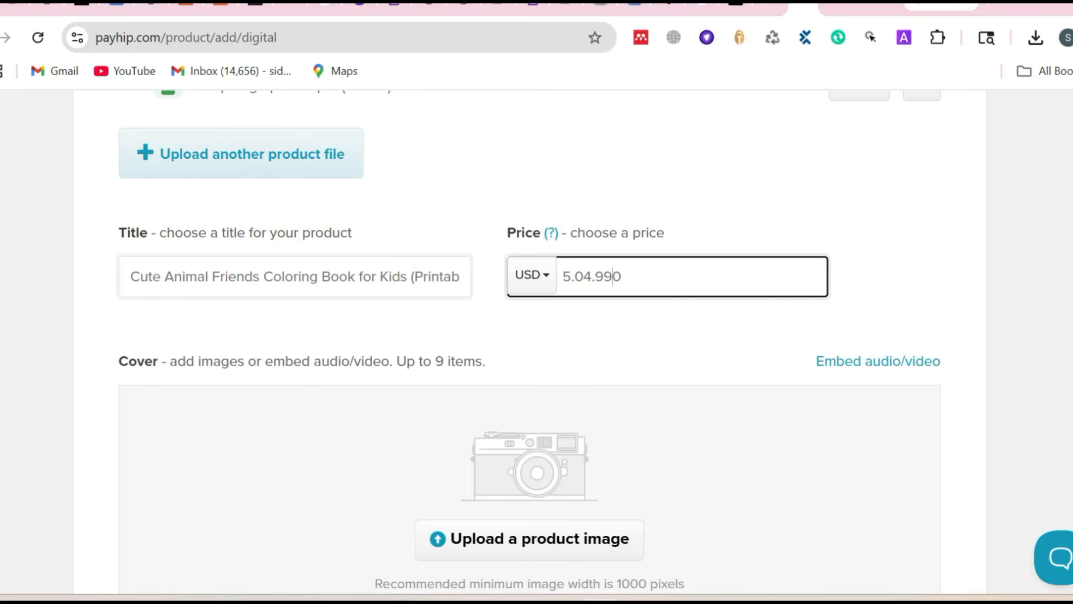
{"action": "key", "text": "BackSpace"}
{"action": "key", "text": "BackSpace"}
{"action": "key", "text": "BackSpace"}
Step: Upload the collage image with the book cover and sample coloring pages as the product's cover image
{"action": "scroll", "coordinate": [525, 301], "scroll_direction": "down", "scroll_amount": 3}
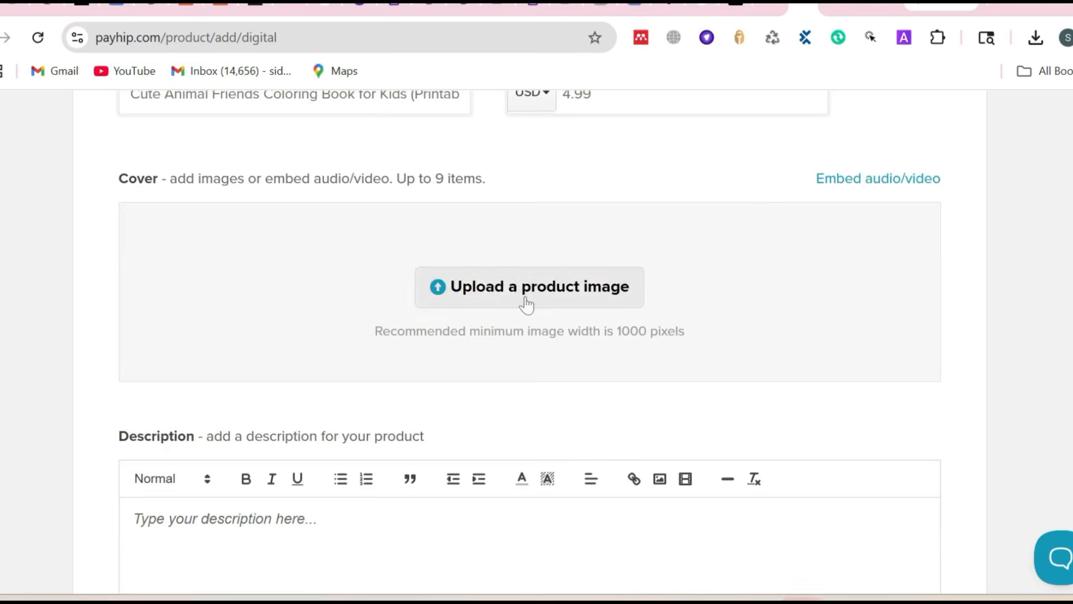
{"action": "left_click", "coordinate": [526, 286]}
{"action": "scroll", "coordinate": [278, 273], "scroll_direction": "down", "scroll_amount": 8}
{"action": "double_click", "coordinate": [297, 224]}
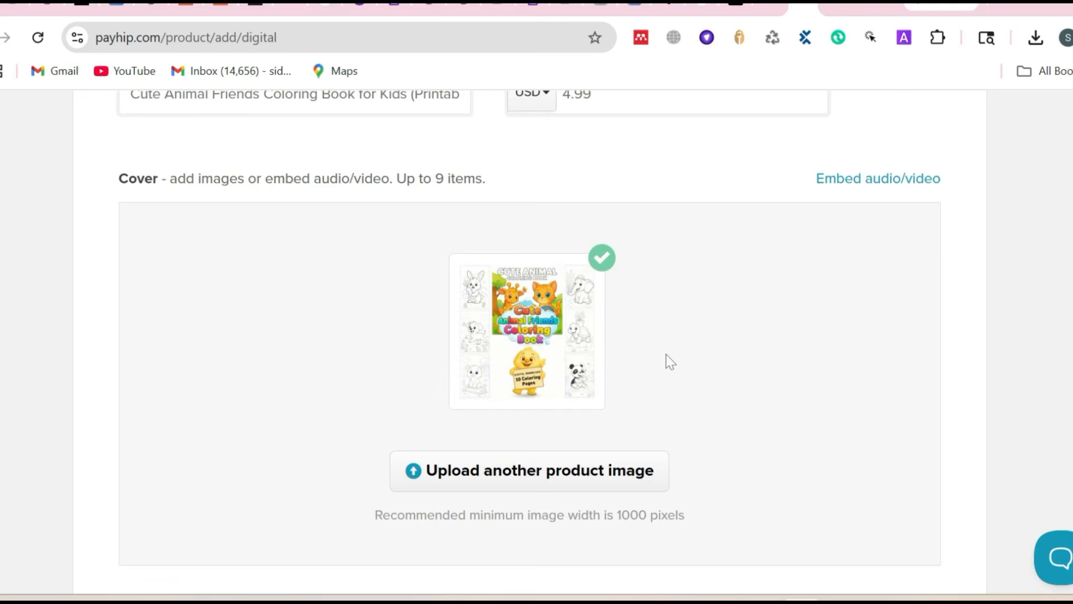
{"action": "scroll", "coordinate": [741, 334], "scroll_direction": "down", "scroll_amount": 3}
{"action": "scroll", "coordinate": [740, 334], "scroll_direction": "up", "scroll_amount": 3}
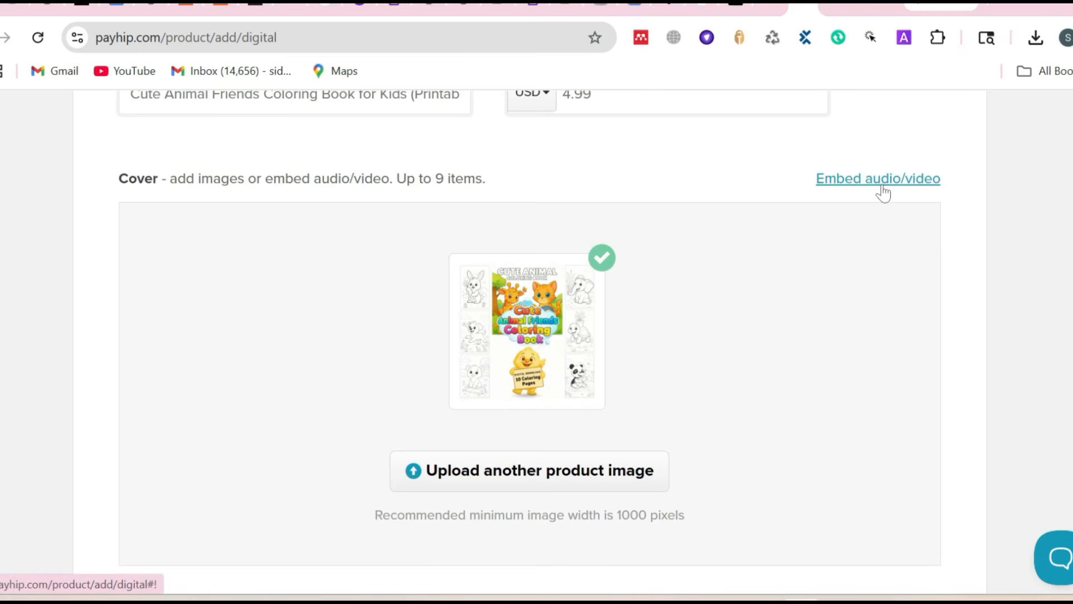
Step: Switch to the Etsy listing for the printable animal coloring book and examine its product images and preview video
{"action": "left_click", "coordinate": [224, 6]}
{"action": "scroll", "coordinate": [403, 390], "scroll_direction": "down", "scroll_amount": 1}
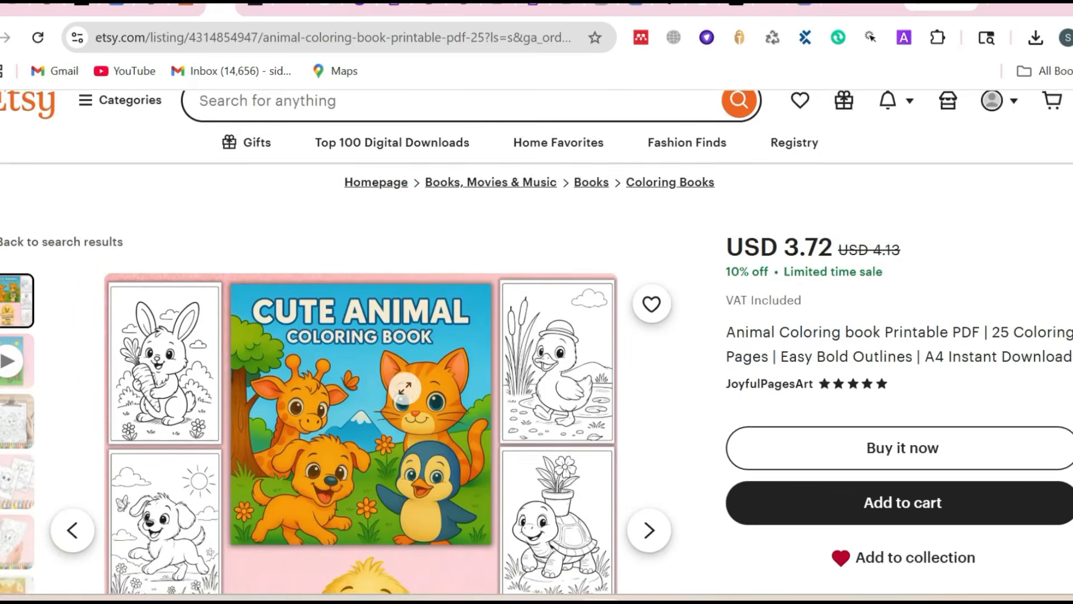
{"action": "scroll", "coordinate": [404, 389], "scroll_direction": "down", "scroll_amount": 3}
{"action": "left_click", "coordinate": [7, 206]}
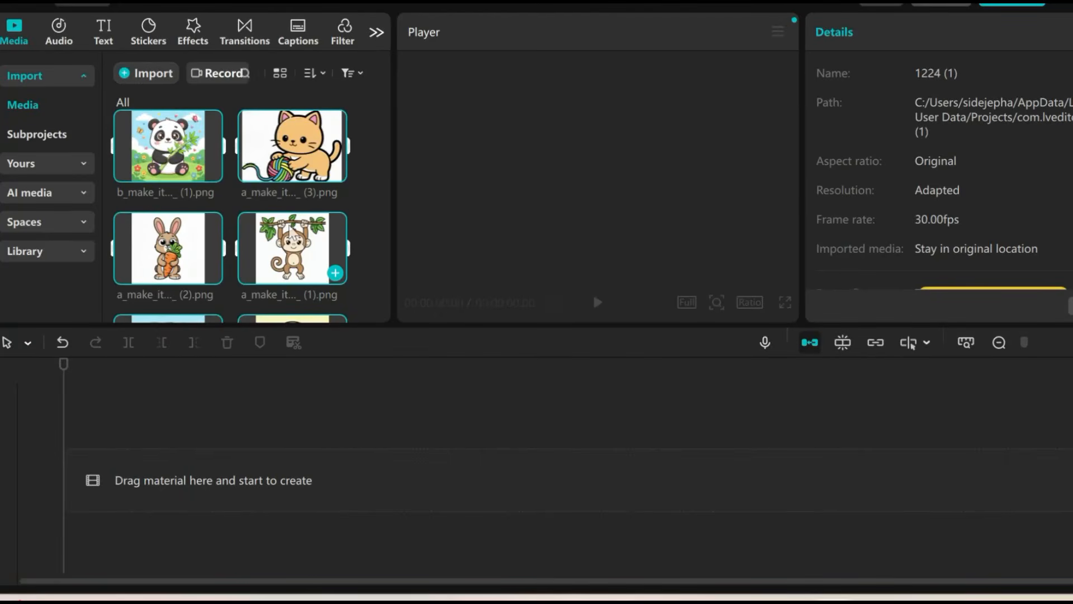
Step: In CapCut, add the line-art and colored panda, rabbit and monkey images to the timeline and set the aspect ratio to 1:1
{"action": "scroll", "coordinate": [291, 229], "scroll_direction": "down", "scroll_amount": 5}
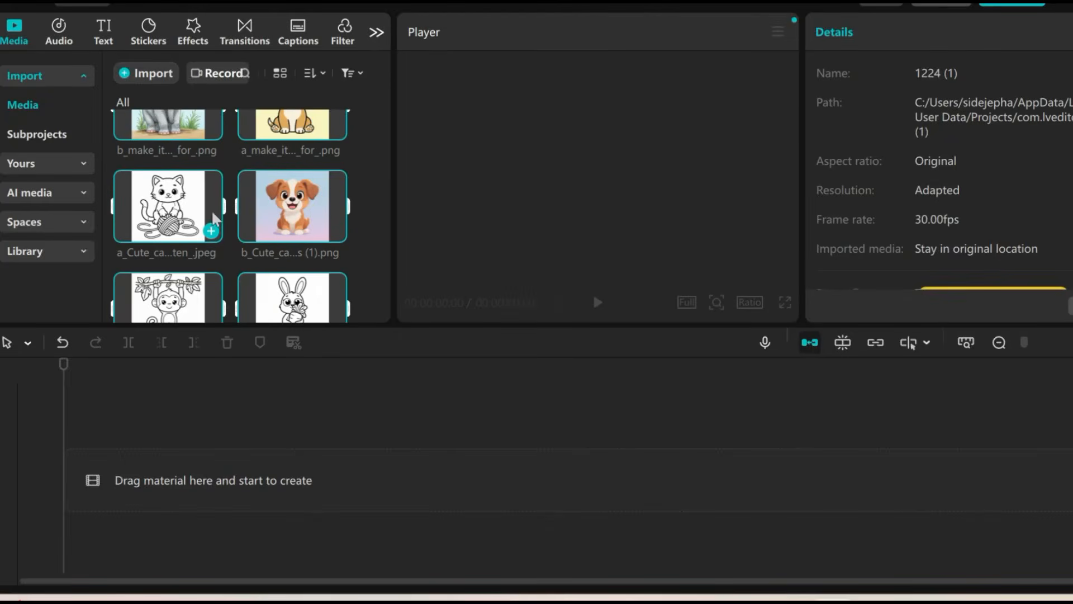
{"action": "left_click", "coordinate": [211, 230]}
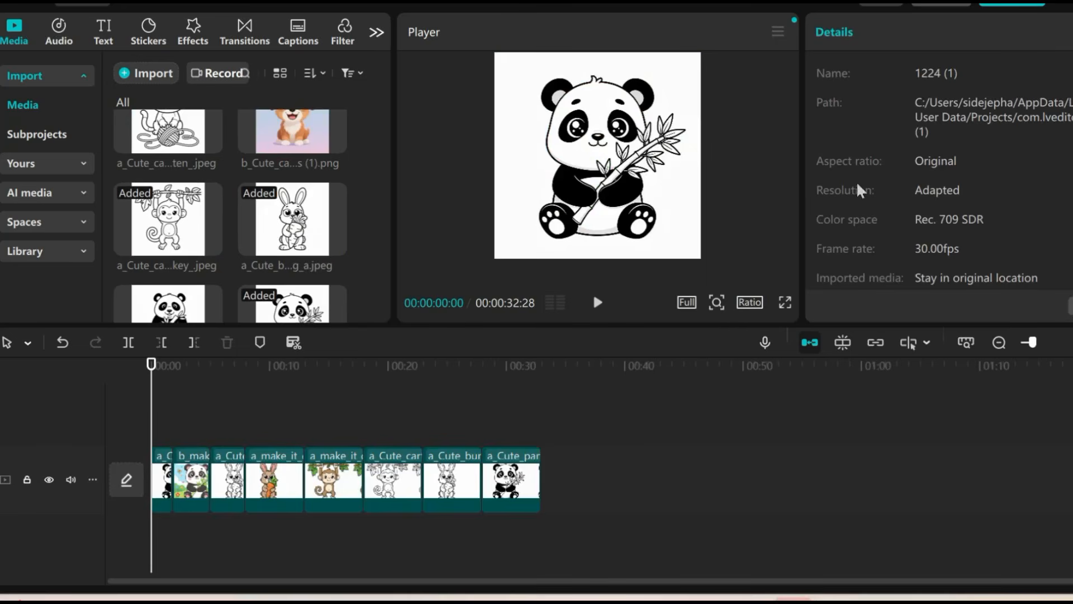
{"action": "left_click", "coordinate": [750, 301]}
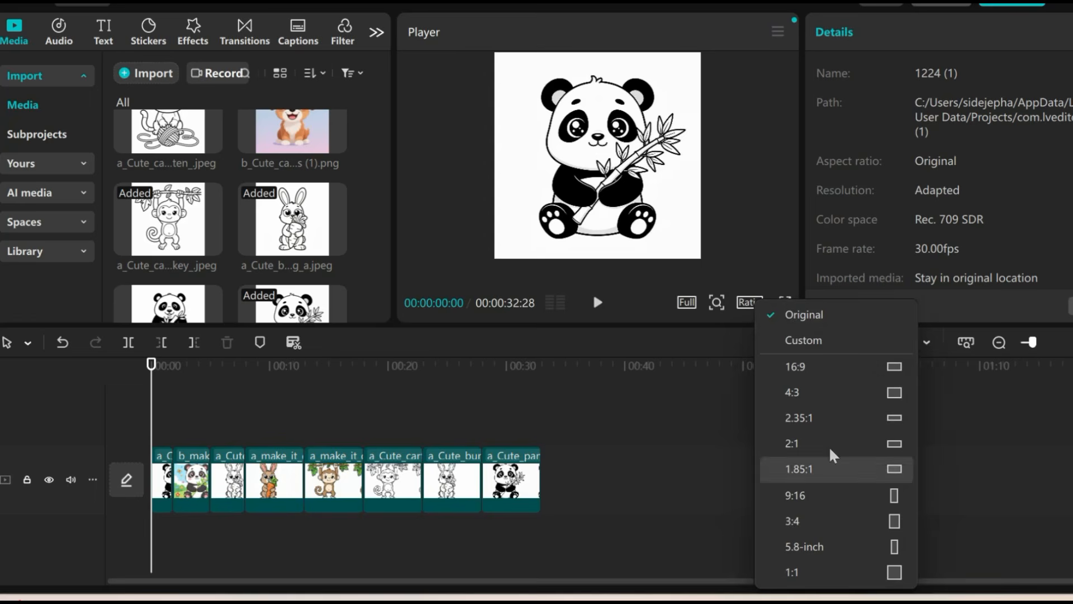
{"action": "left_click", "coordinate": [845, 573]}
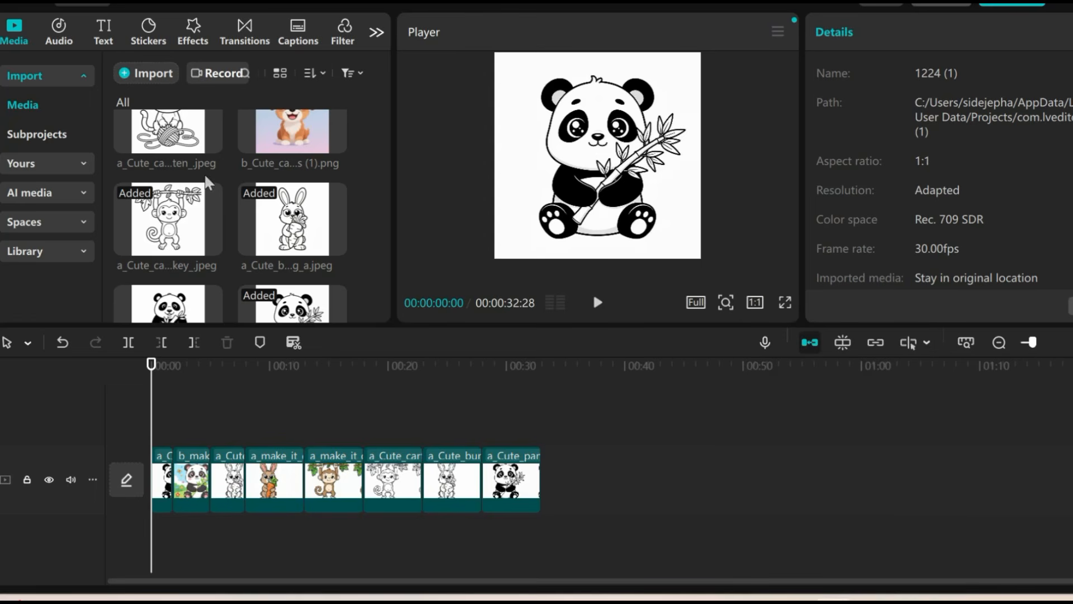
Step: Trim the colored rabbit clip to end at 00:00:11:01 and the line-art monkey clip after it to end at 00:00:13:21
{"action": "left_click_drag", "start_coordinate": [151, 437], "coordinate": [282, 437]}
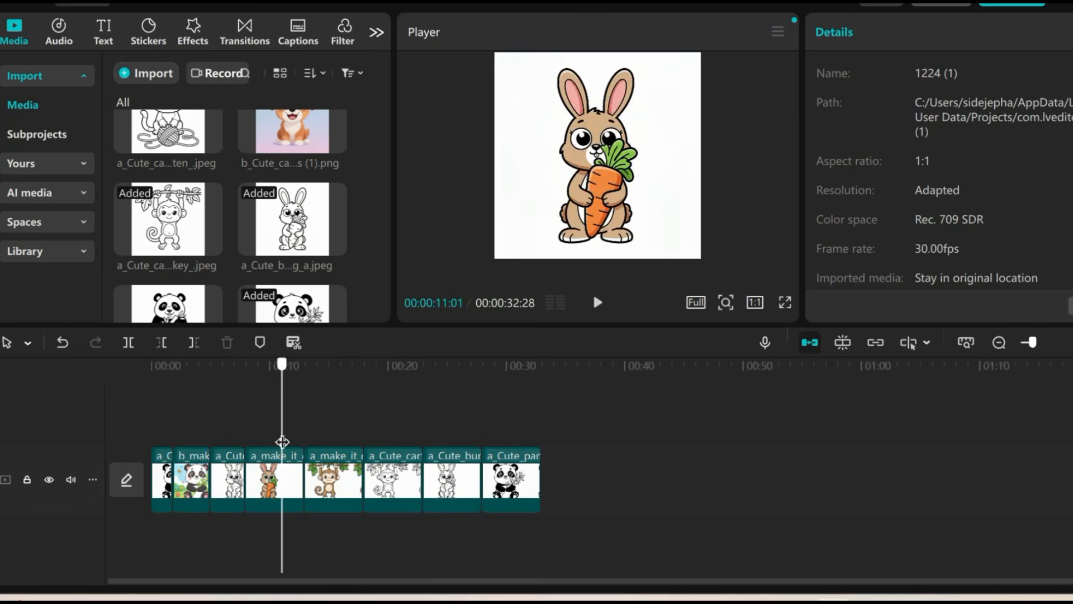
{"action": "left_click", "coordinate": [295, 472]}
{"action": "key", "text": "w"}
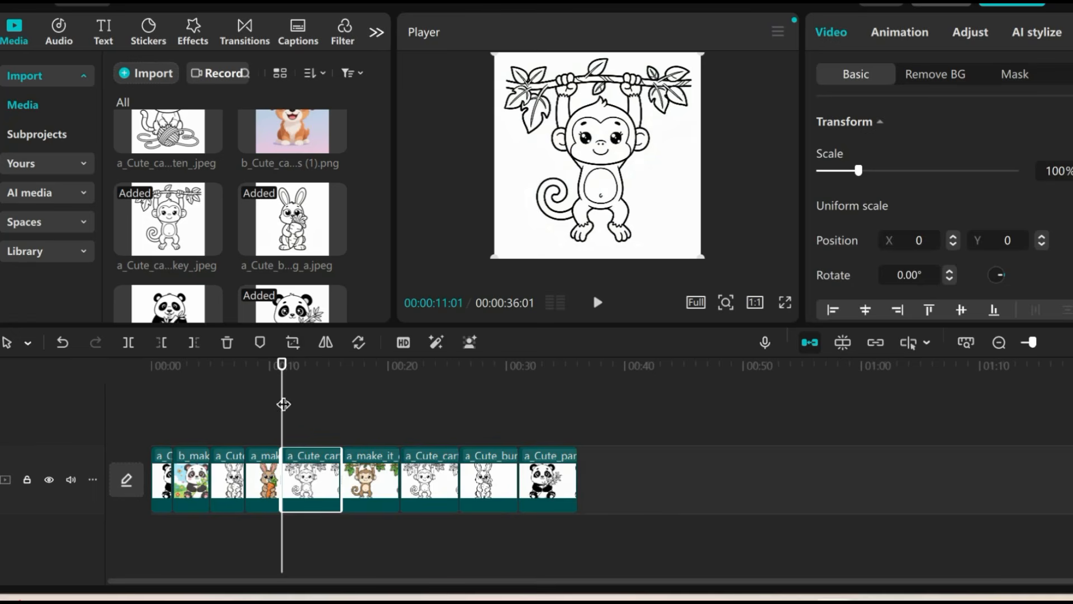
{"action": "left_click_drag", "start_coordinate": [283, 403], "coordinate": [314, 409]}
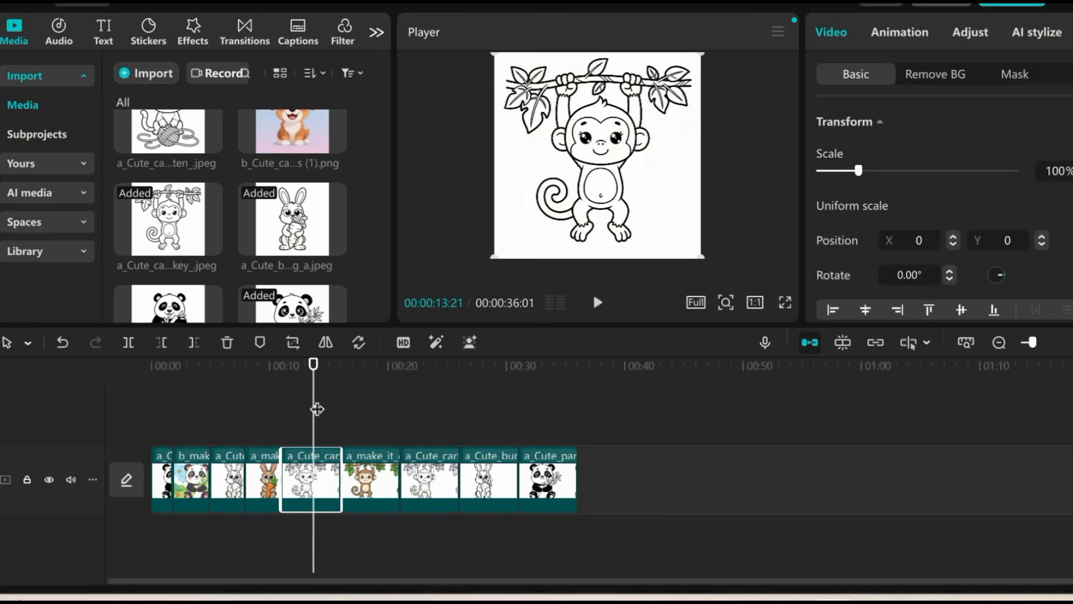
{"action": "key", "text": "Delete"}
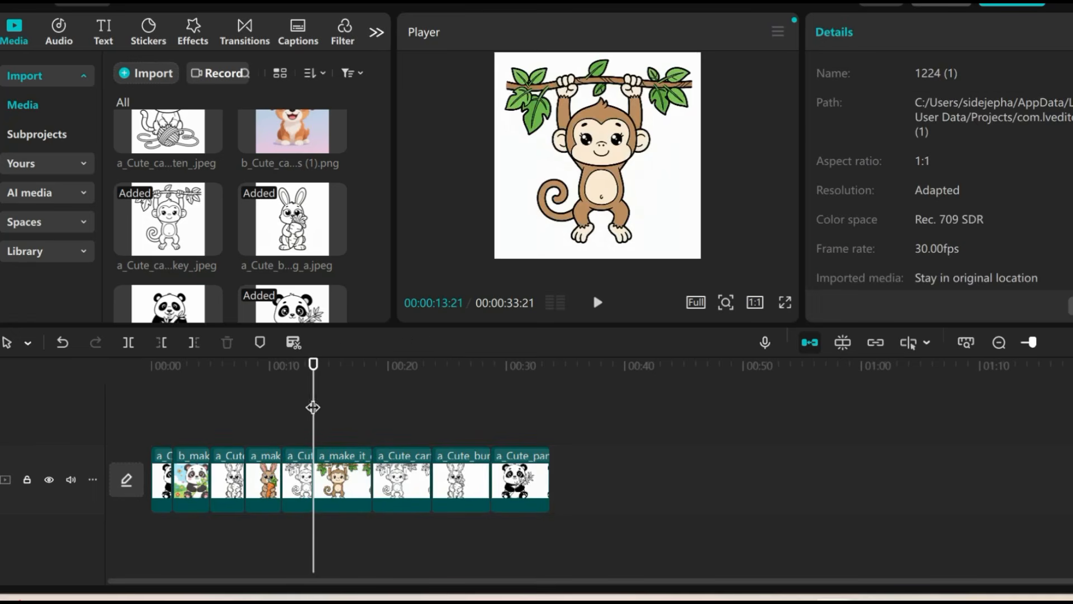
Step: Delete the surplus line-art monkey, rabbit and panda clips that follow the colored monkey on the timeline
{"action": "left_click_drag", "start_coordinate": [311, 407], "coordinate": [354, 408]}
{"action": "left_click", "coordinate": [411, 492]}
{"action": "key", "text": "Delete"}
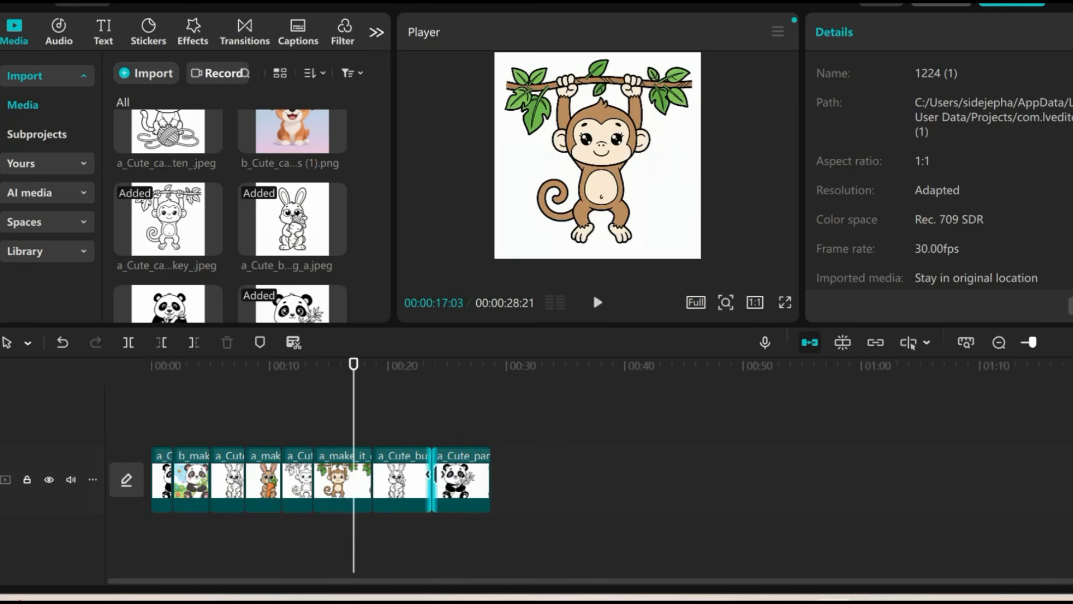
{"action": "left_click", "coordinate": [407, 490]}
{"action": "key", "text": "Delete"}
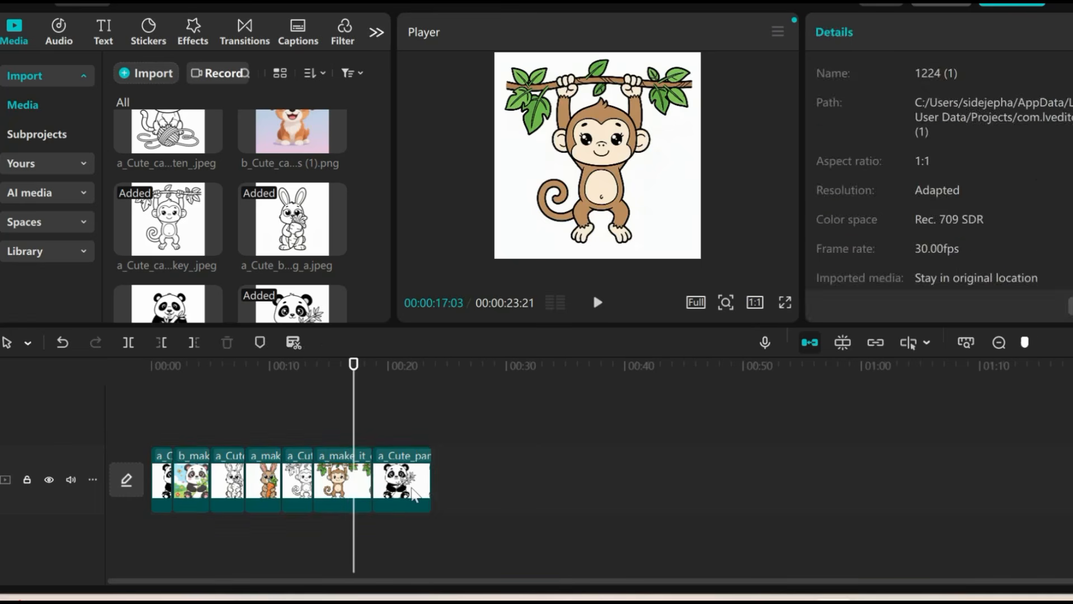
{"action": "left_click", "coordinate": [407, 490]}
{"action": "key", "text": "Delete"}
Step: Try to add the line-art puppy image after the colored monkey clip and play the preview
{"action": "left_click_drag", "start_coordinate": [355, 444], "coordinate": [373, 443]}
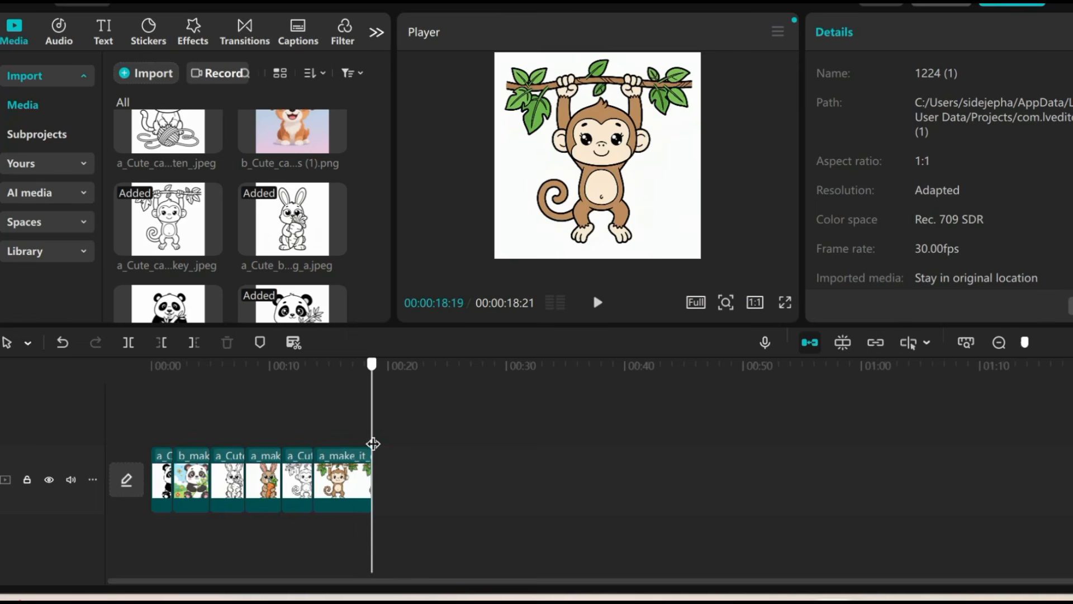
{"action": "scroll", "coordinate": [240, 275], "scroll_direction": "down", "scroll_amount": 10}
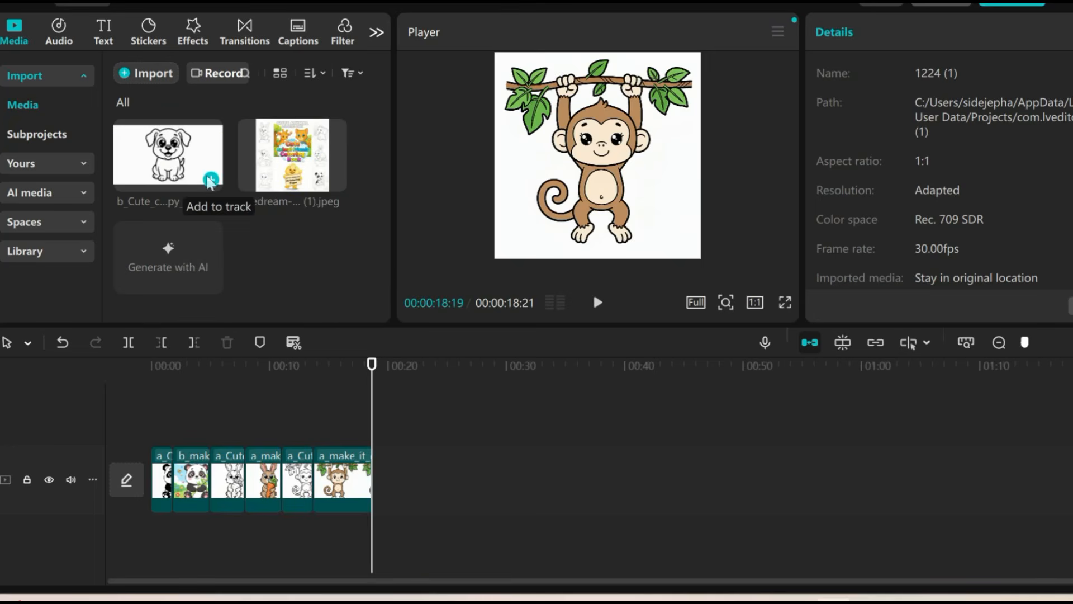
{"action": "left_click", "coordinate": [208, 178]}
{"action": "left_click", "coordinate": [599, 305]}
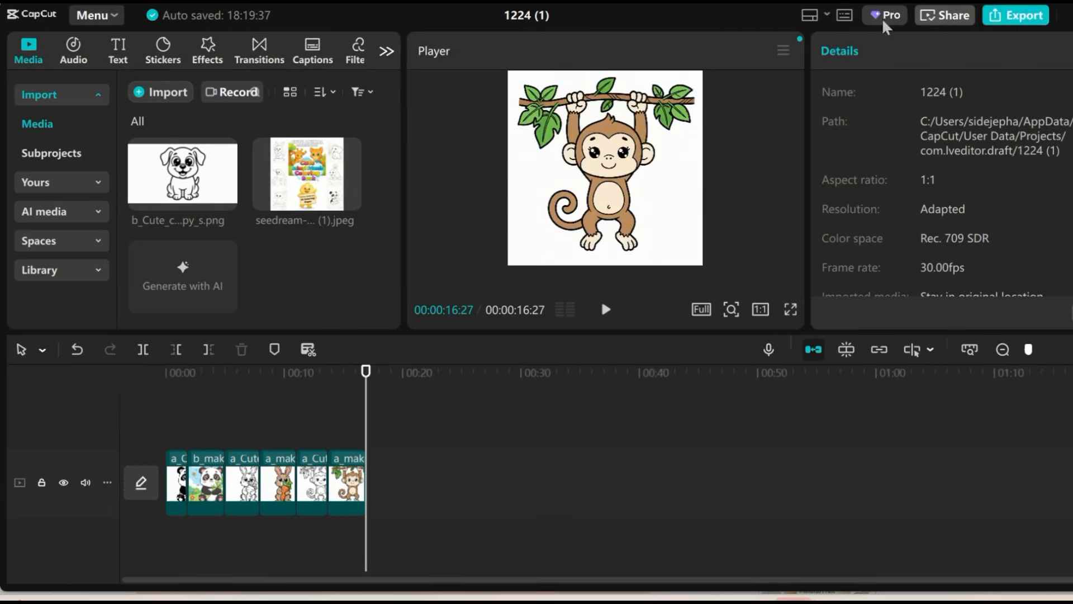
Step: Export the slideshow as the video 1224 (1) in 1080P, H.264, mov format at 30fps
{"action": "left_click", "coordinate": [1024, 21]}
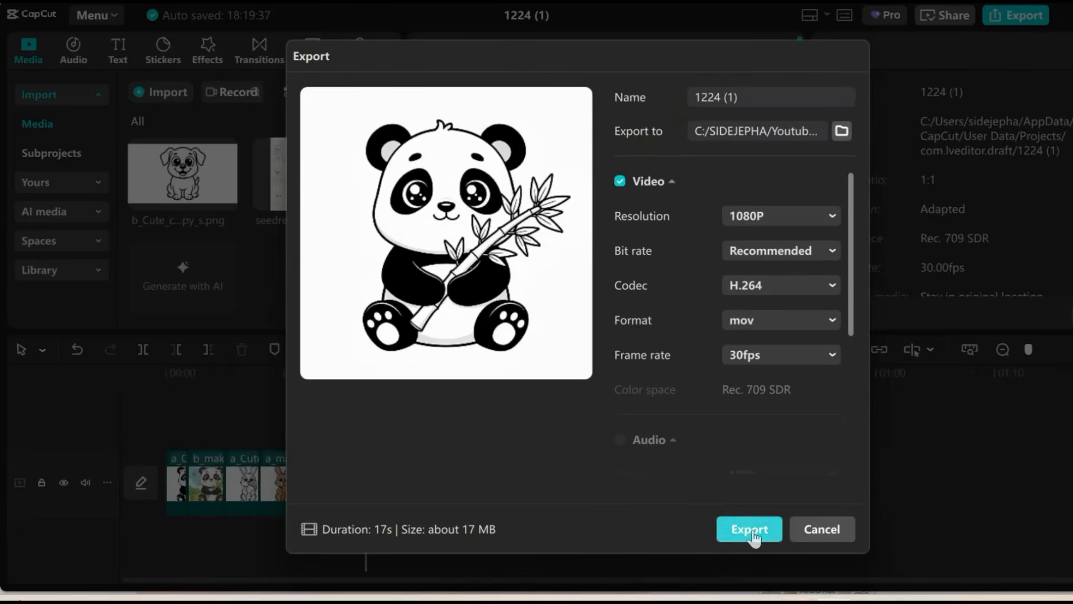
{"action": "left_click", "coordinate": [751, 530]}
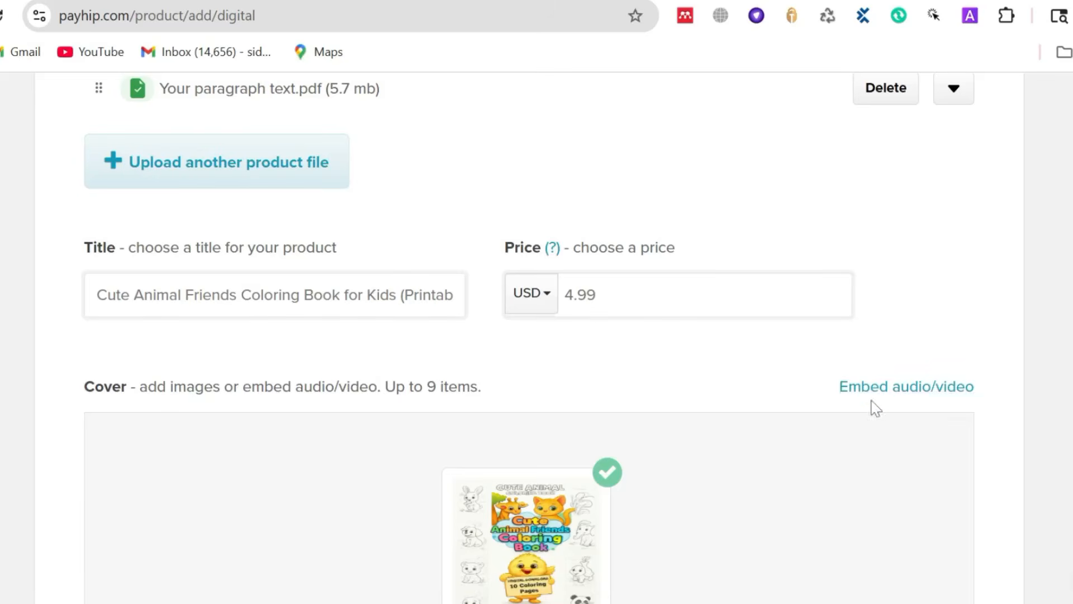
Step: Copy ChatGPT's full description, from "Bring joy, creativity, and learning" through "Printable kids gifts", into the Payhip product description
{"action": "scroll", "coordinate": [876, 400], "scroll_direction": "down", "scroll_amount": 10}
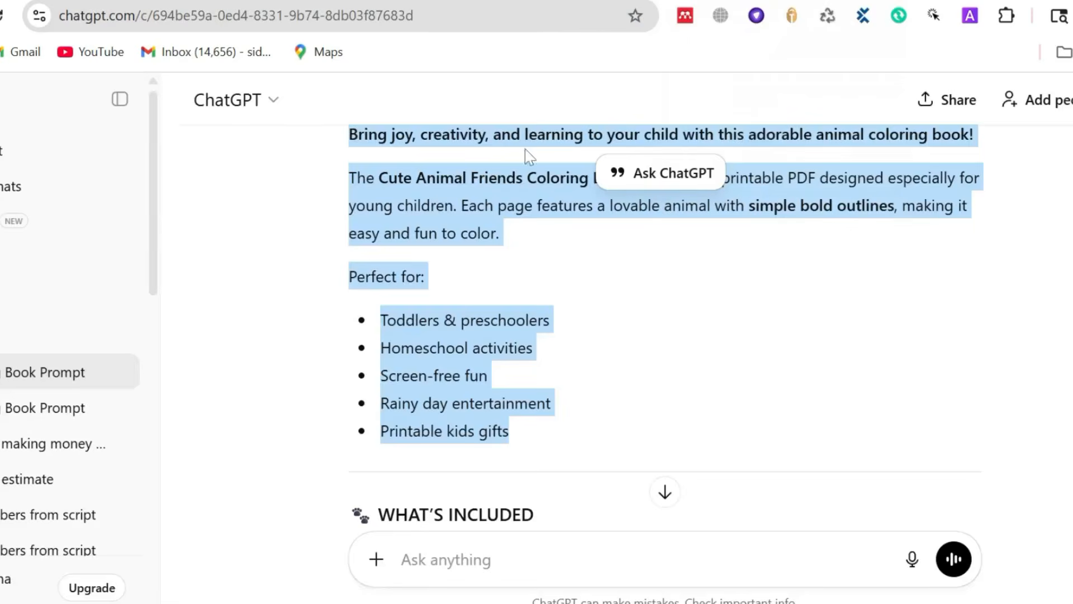
{"action": "scroll", "coordinate": [451, 263], "scroll_direction": "up", "scroll_amount": 4}
{"action": "type", "text": "Bring joy, creativity, and learning to your child with this adorable animal coloring book! The Cute Animal Friends Coloring Book for Kids is a printable PDF designed especially for young children. Each page features a lovable animal with simple bold outlines, making it easy and fun to color. Perfect for: Toddlers & preschoolers Homeschool activities Screen-free fun Rainy day entertainment Printable kids gifts"}
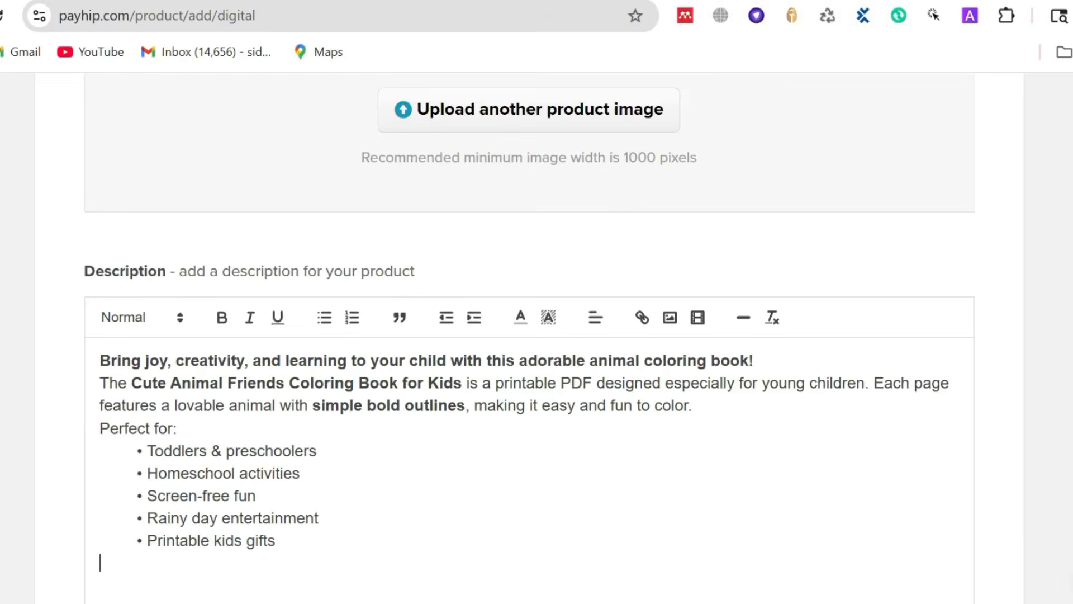
Step: Leave the optional product settings unselected and submit the new product to the Payhip store
{"action": "scroll", "coordinate": [299, 481], "scroll_direction": "down", "scroll_amount": 12}
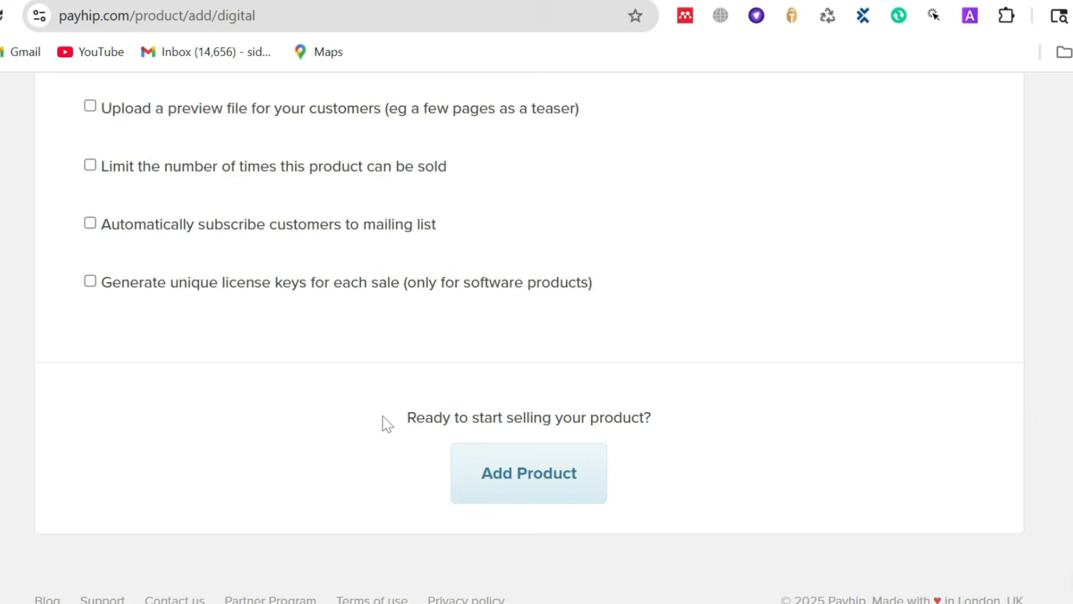
{"action": "left_click_drag", "start_coordinate": [407, 417], "coordinate": [699, 424]}
{"action": "left_click", "coordinate": [567, 485]}
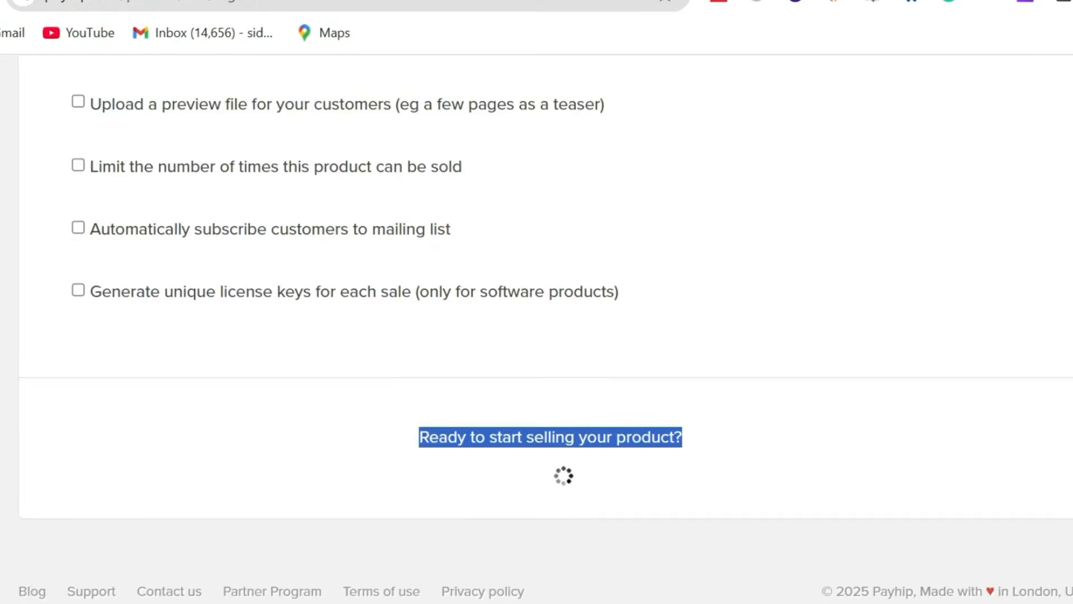
Step: Select the new product's shareable page link on the Payhip confirmation page
{"action": "scroll", "coordinate": [772, 408], "scroll_direction": "down", "scroll_amount": 3}
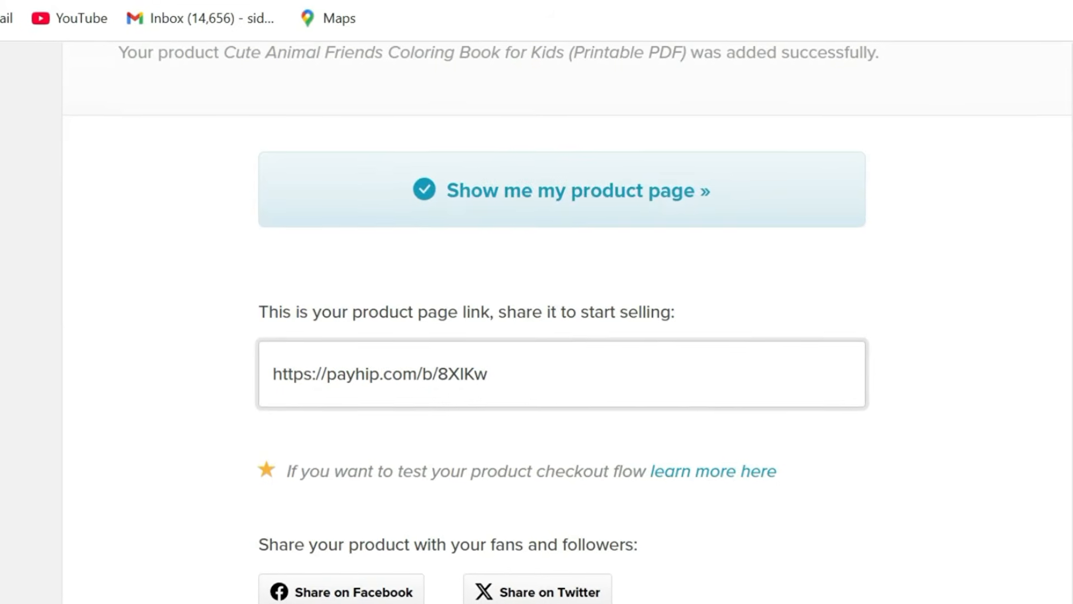
{"action": "left_click_drag", "start_coordinate": [492, 374], "coordinate": [273, 375]}
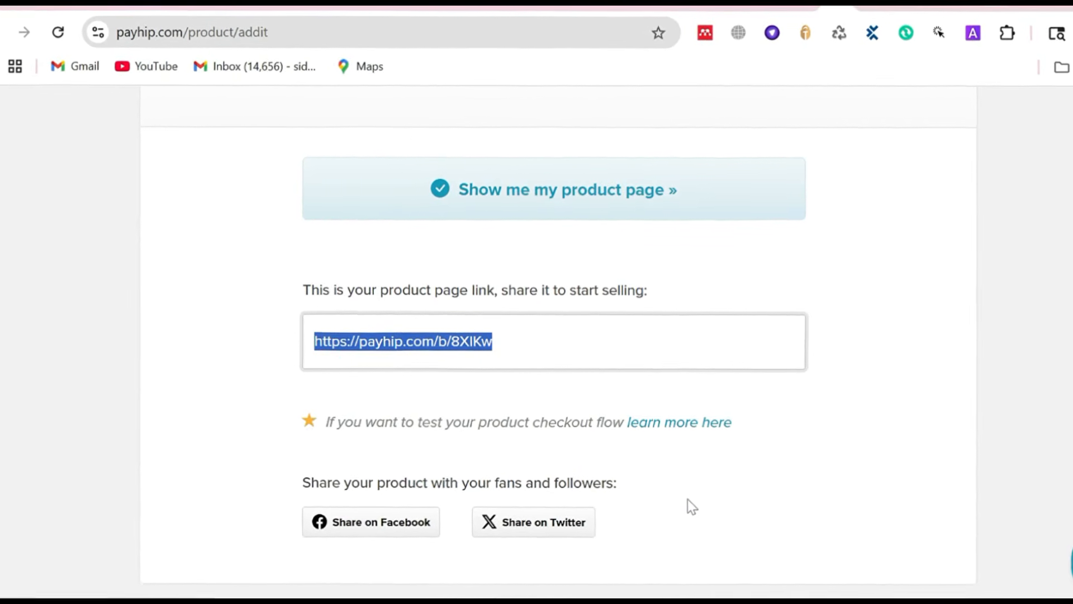
Step: Switch to the Etsy search results for "animal coloring book" and examine the competing digital listings, their prices and reviews
{"action": "left_click", "coordinate": [203, 8]}
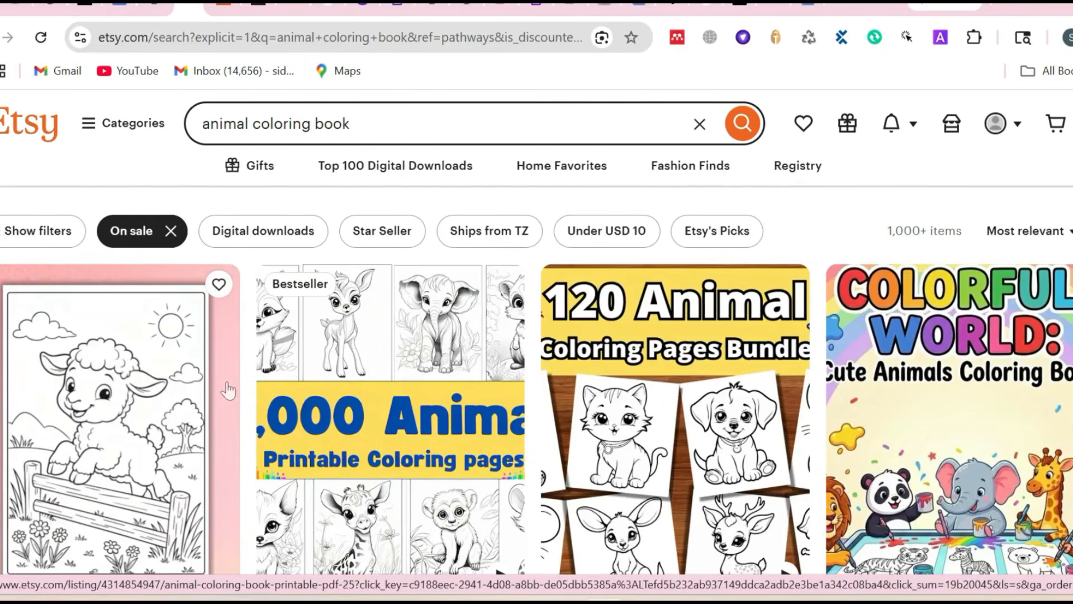
{"action": "scroll", "coordinate": [691, 447], "scroll_direction": "down", "scroll_amount": 3}
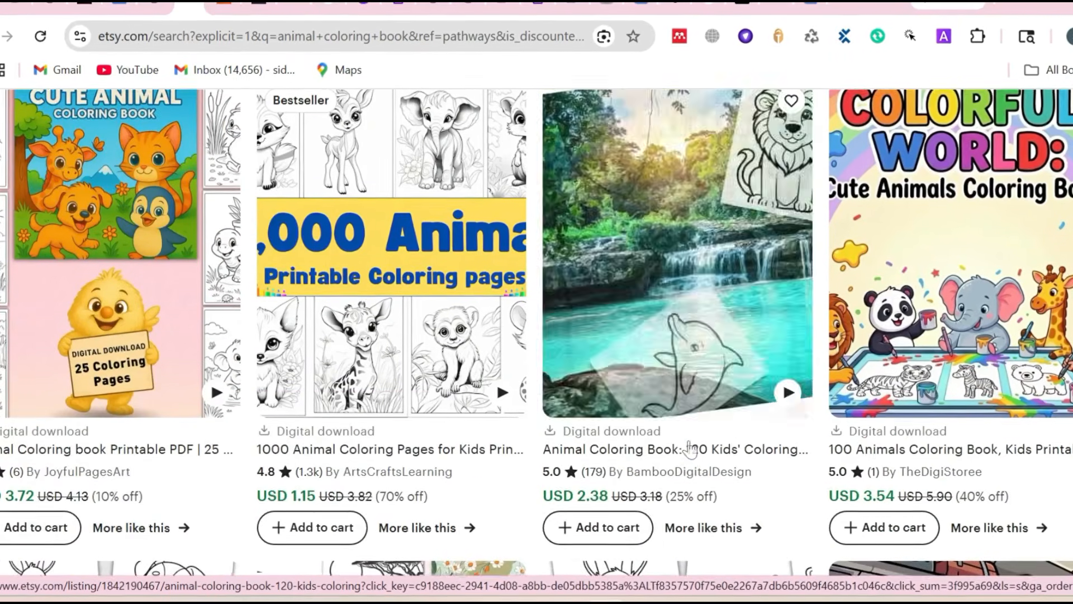
{"action": "scroll", "coordinate": [691, 447], "scroll_direction": "down", "scroll_amount": 2}
{"action": "scroll", "coordinate": [593, 416], "scroll_direction": "down", "scroll_amount": 3}
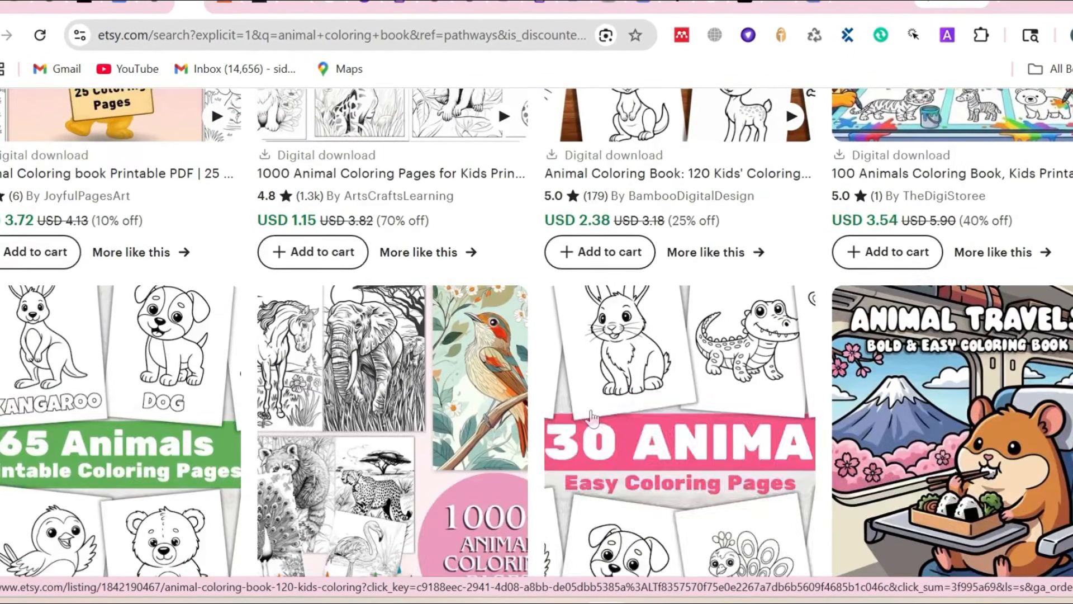
{"action": "scroll", "coordinate": [593, 416], "scroll_direction": "down", "scroll_amount": 2}
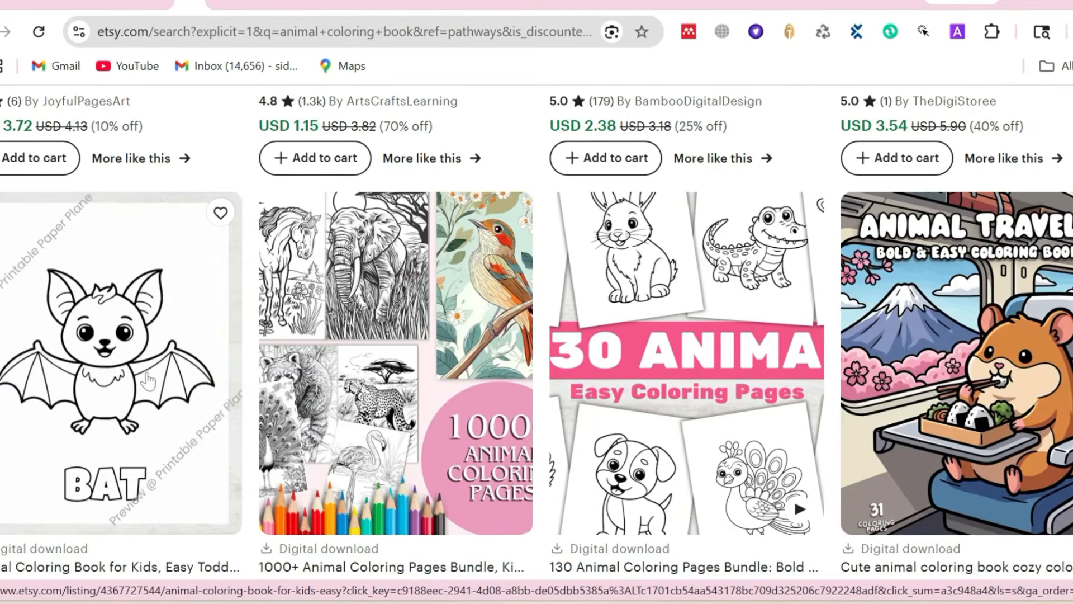
{"action": "scroll", "coordinate": [148, 382], "scroll_direction": "down", "scroll_amount": 5}
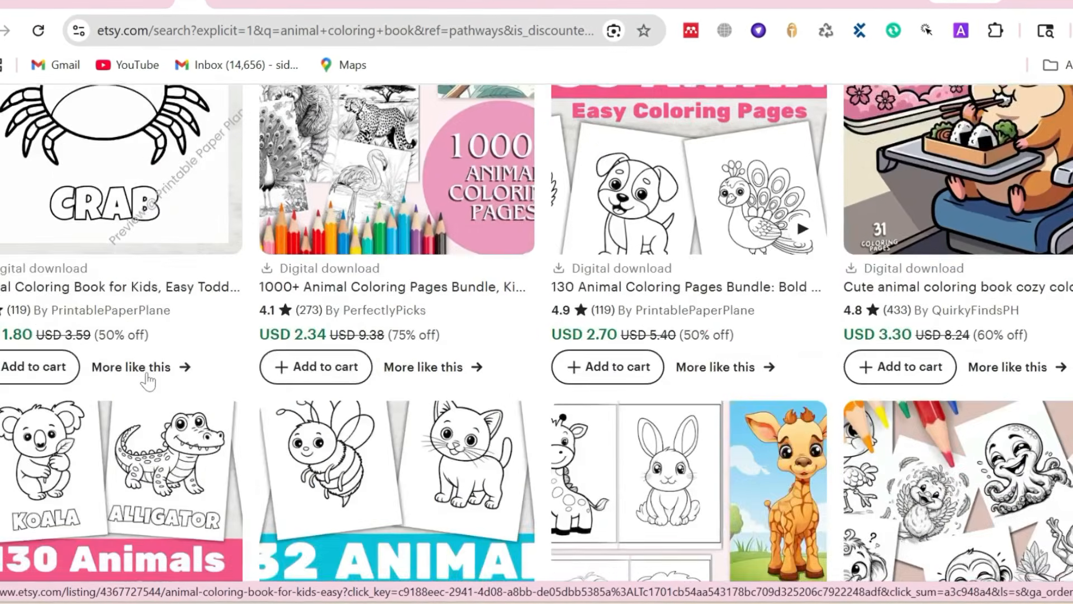
{"action": "scroll", "coordinate": [148, 381], "scroll_direction": "down", "scroll_amount": 3}
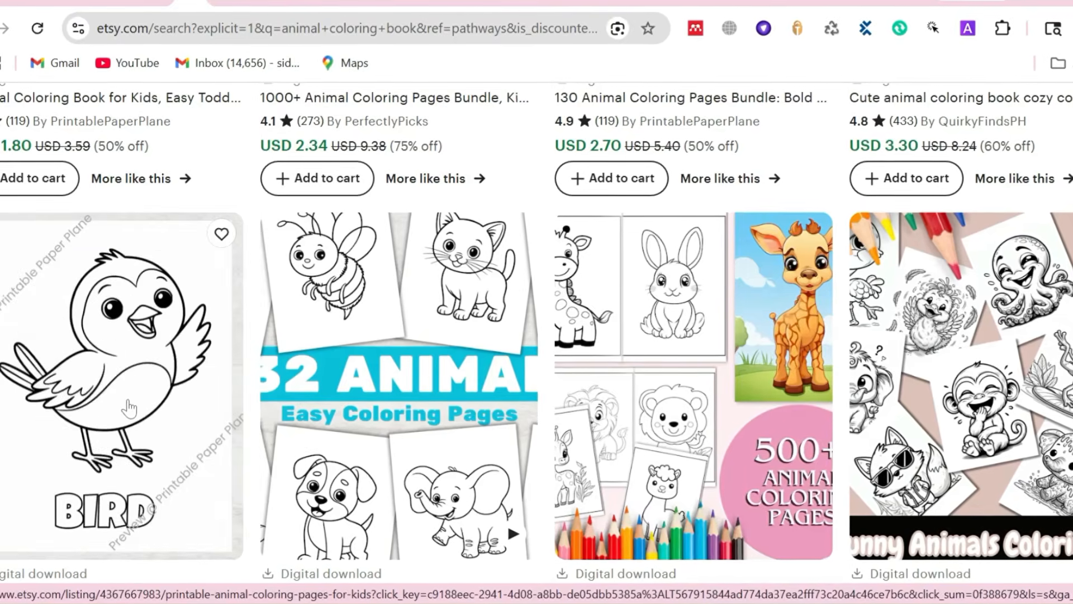
{"action": "scroll", "coordinate": [130, 408], "scroll_direction": "down", "scroll_amount": 3}
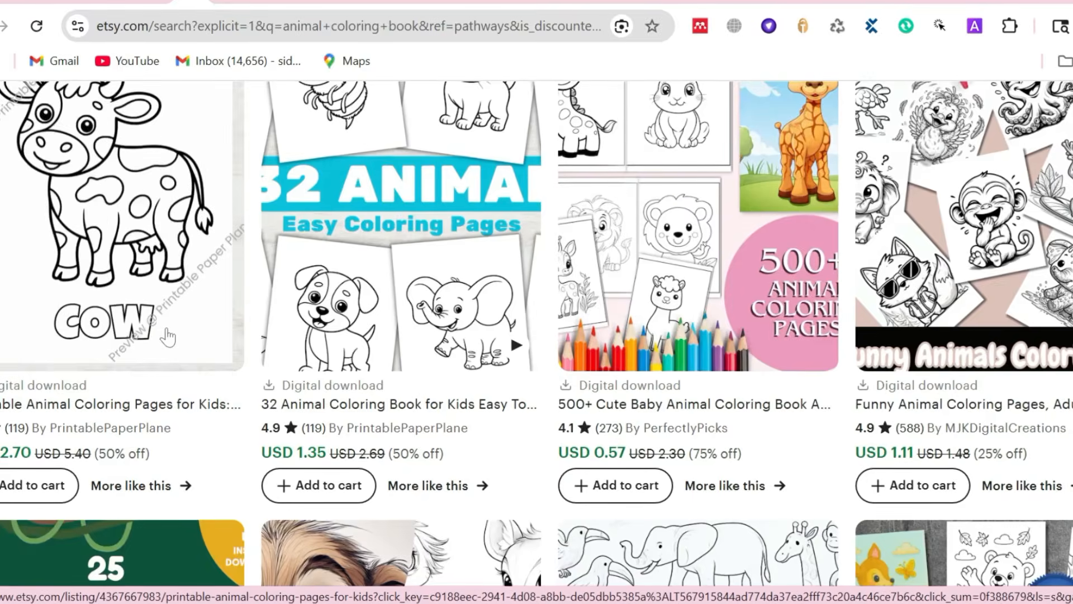
Step: Open PrintablePaperPlane's printable animal coloring pages listing and check the shop's rating, sales and time on Etsy
{"action": "left_click", "coordinate": [171, 336]}
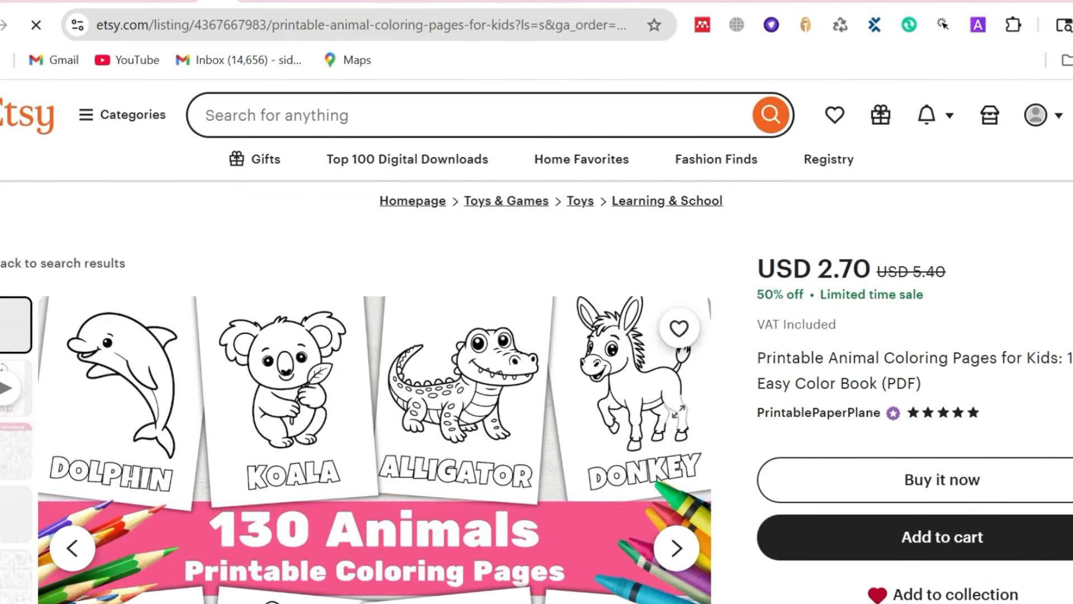
{"action": "mouse_move", "coordinate": [910, 421]}
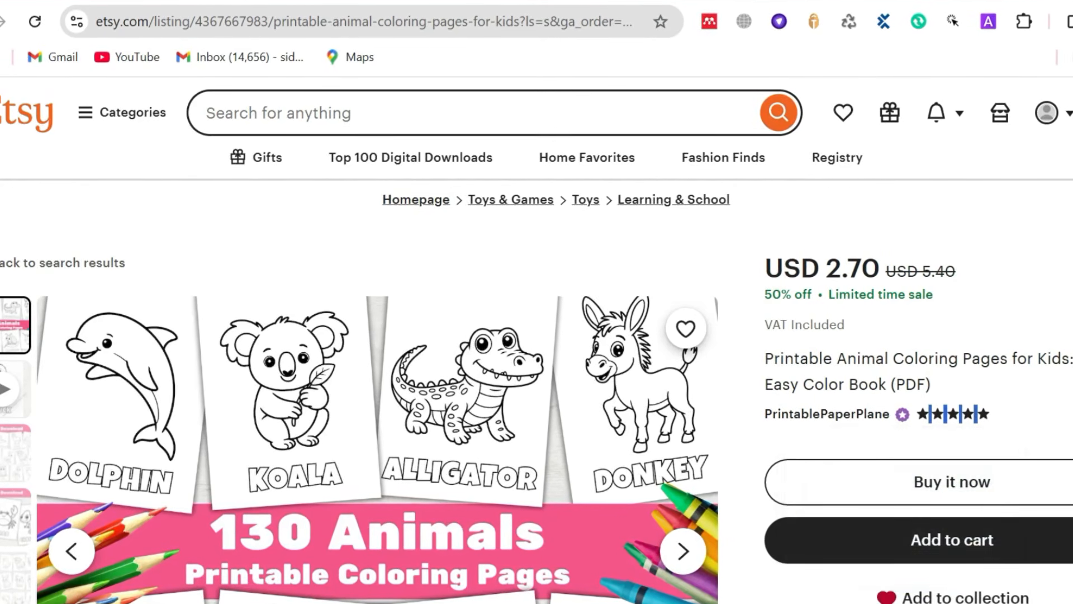
{"action": "scroll", "coordinate": [1017, 403], "scroll_direction": "down", "scroll_amount": 5}
{"action": "scroll", "coordinate": [1018, 402], "scroll_direction": "down", "scroll_amount": 9}
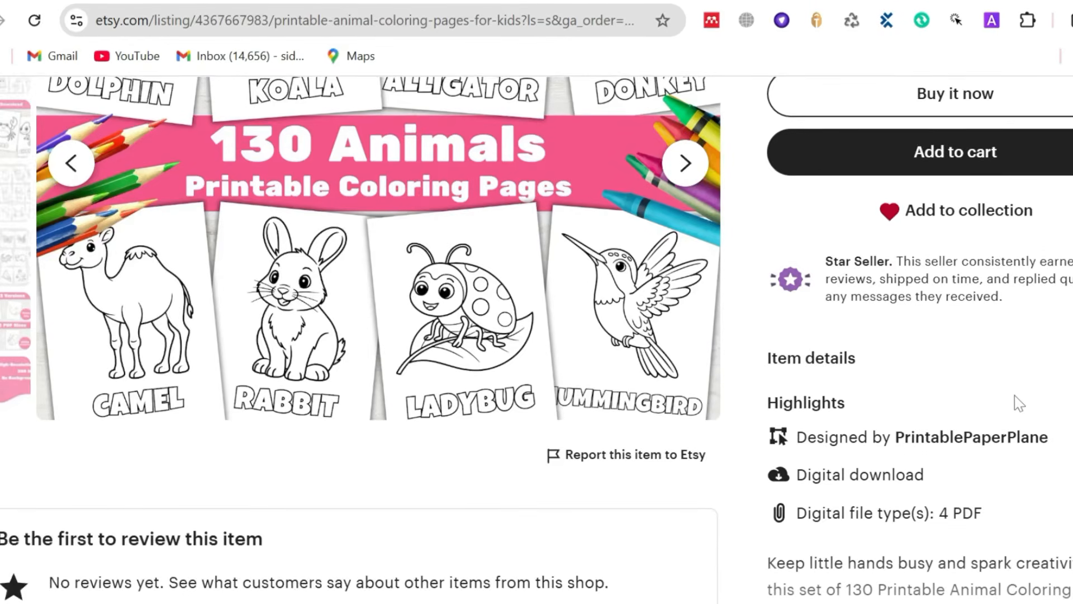
{"action": "scroll", "coordinate": [1006, 390], "scroll_direction": "down", "scroll_amount": 4}
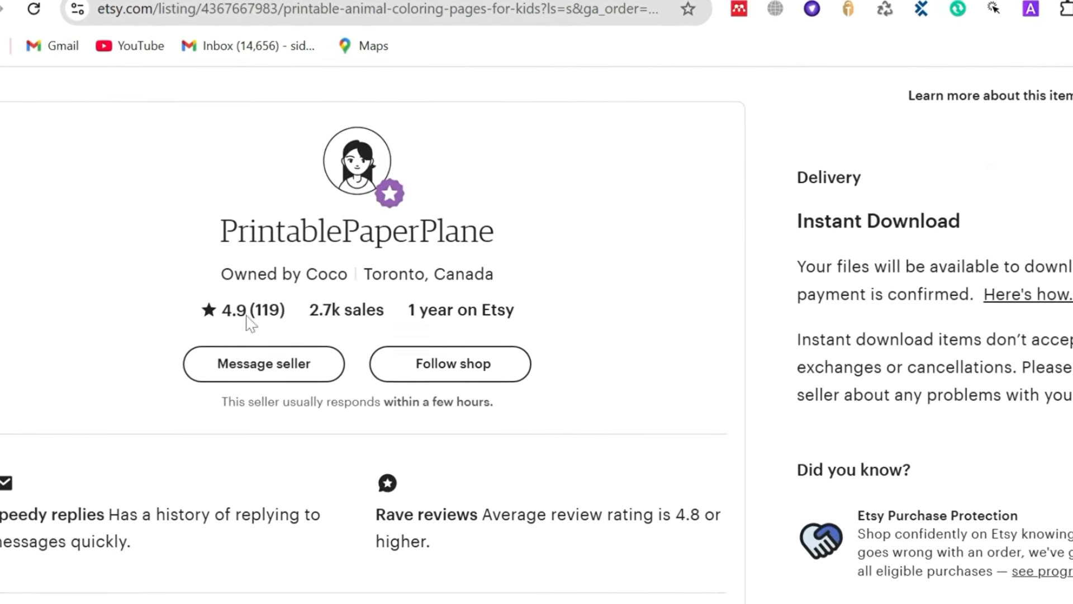
{"action": "left_click_drag", "start_coordinate": [307, 310], "coordinate": [567, 328]}
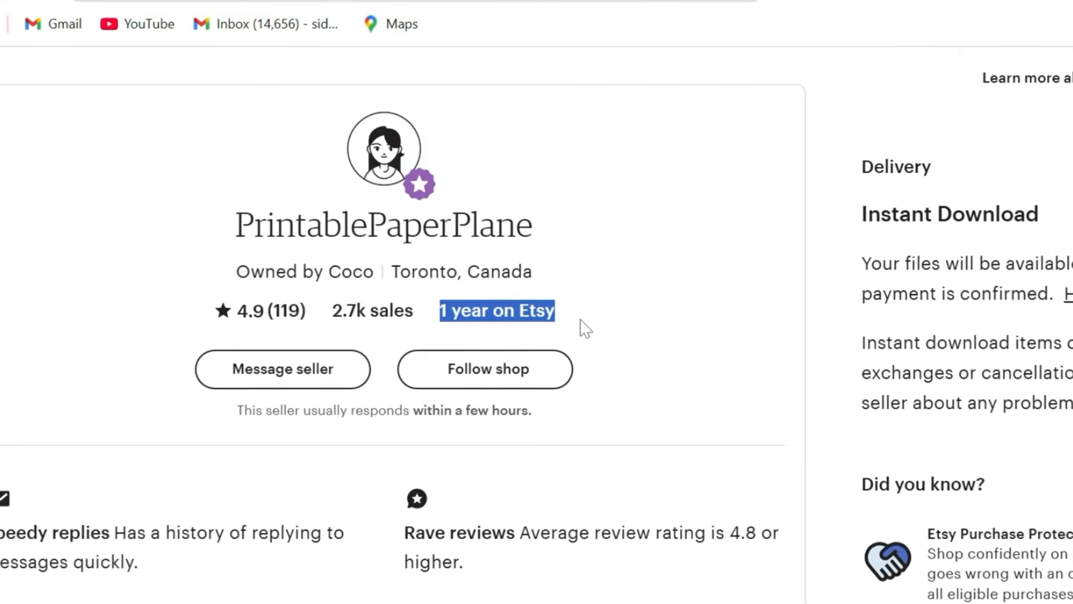
{"action": "scroll", "coordinate": [585, 328], "scroll_direction": "down", "scroll_amount": 2}
{"action": "scroll", "coordinate": [586, 328], "scroll_direction": "up", "scroll_amount": 3}
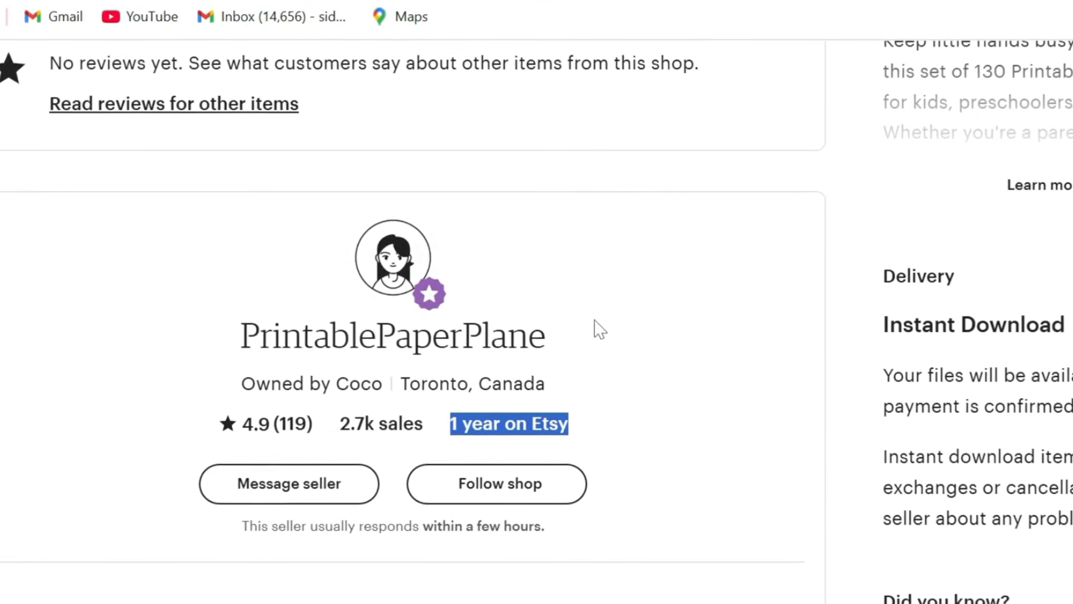